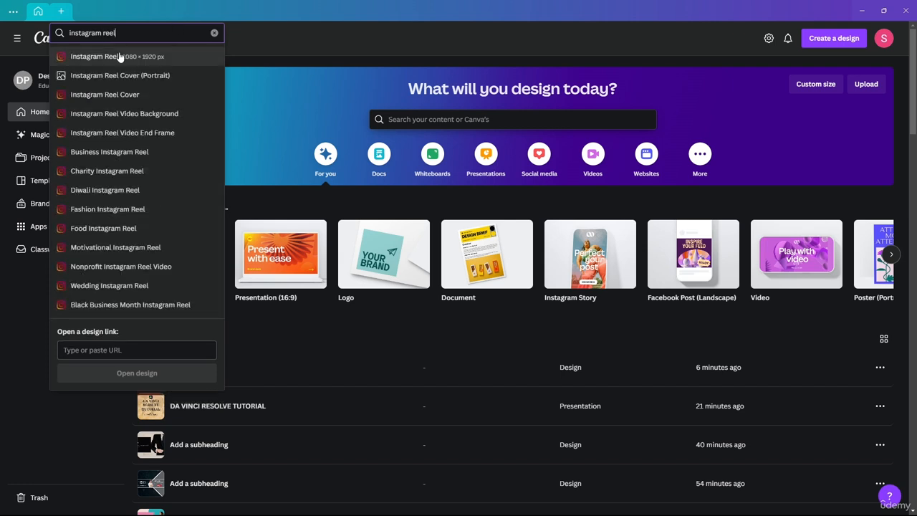
Create a blank Instagram Reel design at 1080 × 1920 px and briefly play its empty page.
left_click(115, 57)
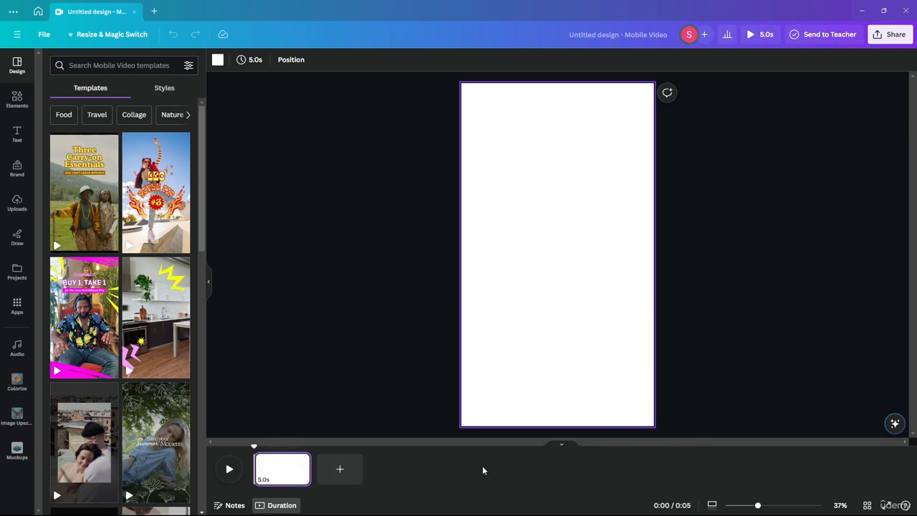
left_click(228, 467)
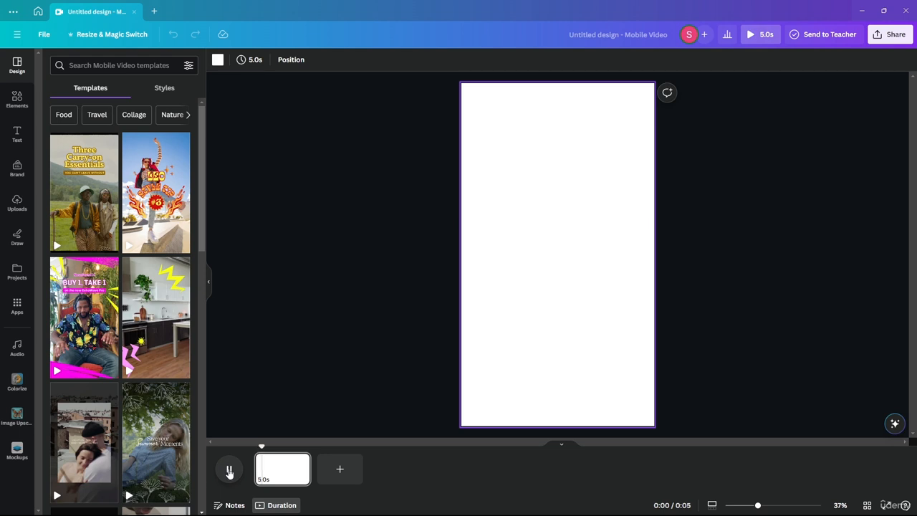
left_click(228, 469)
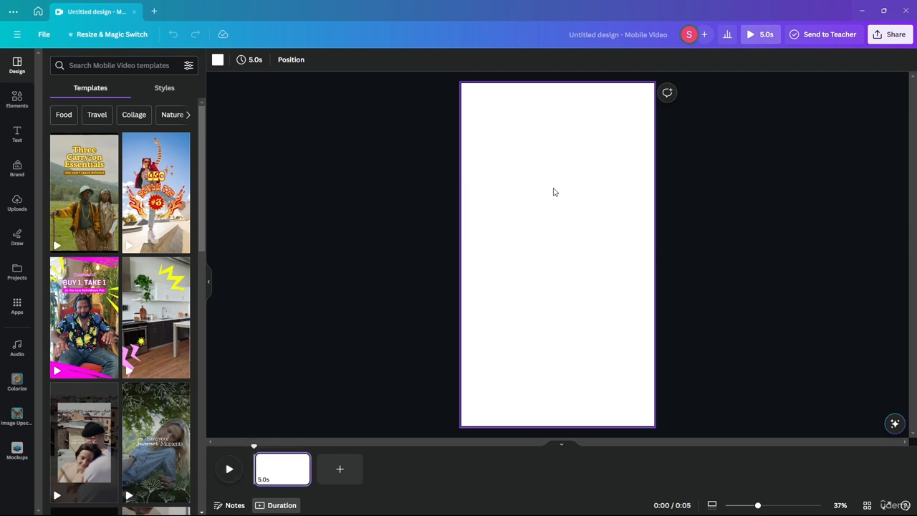
left_click(683, 238)
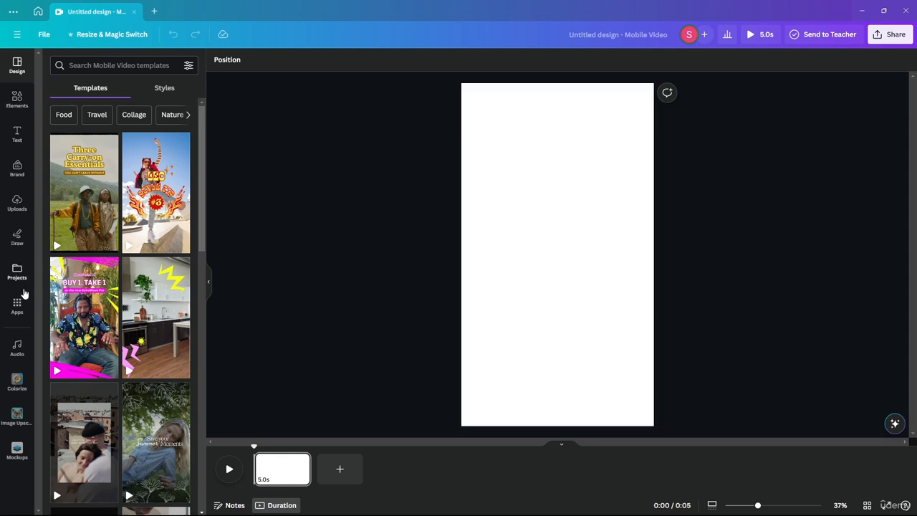
Start a media upload and browse to the March folder inside the Work directory on Local Disk (E:).
left_click(17, 202)
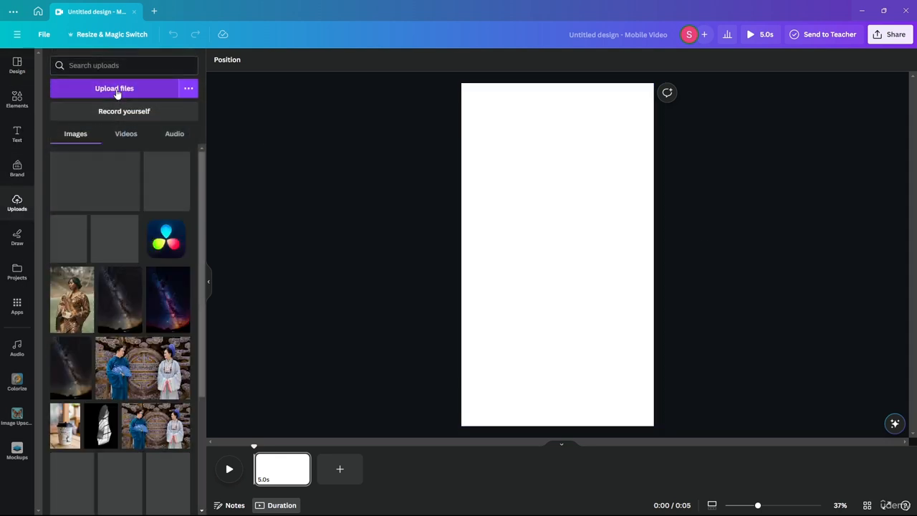
left_click(115, 89)
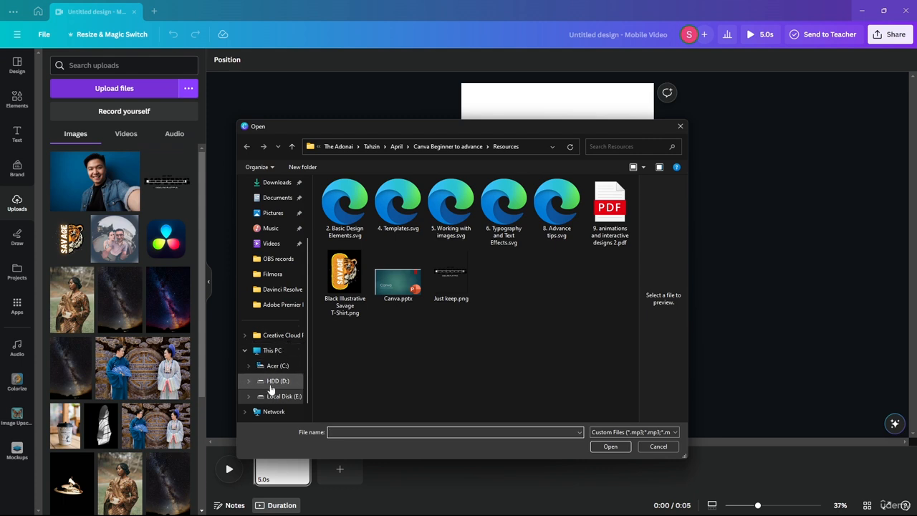
left_click(283, 397)
double_click(337, 413)
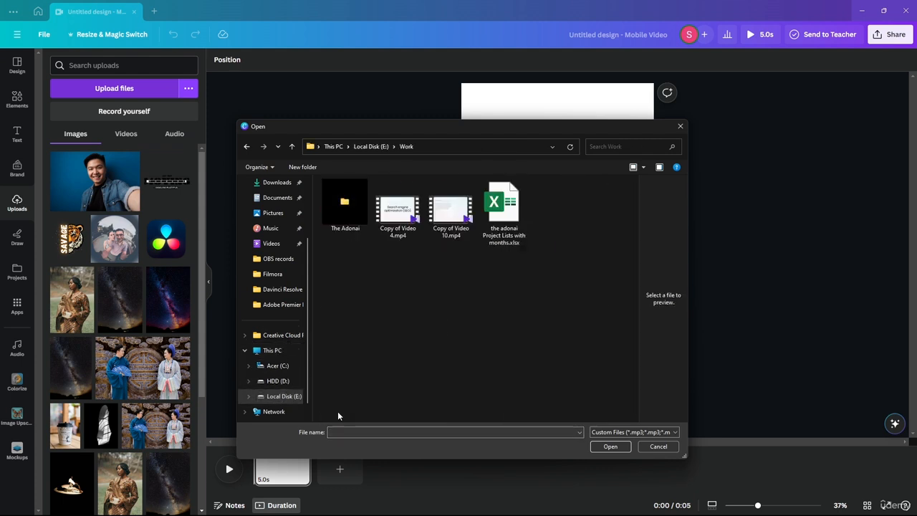
double_click(336, 215)
double_click(346, 200)
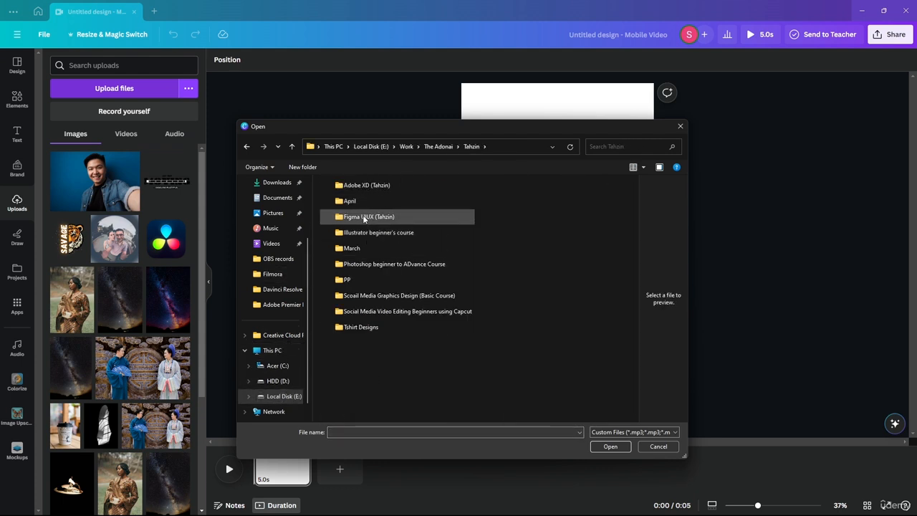
double_click(346, 249)
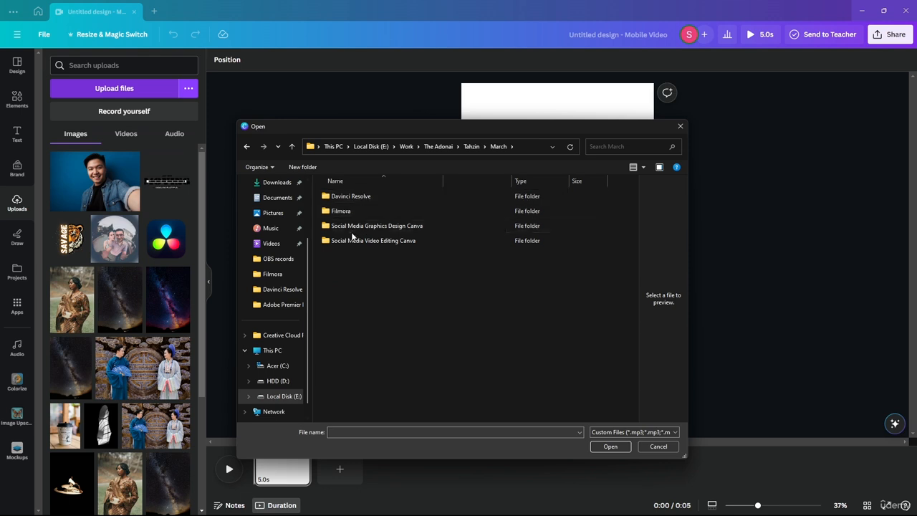
Upload come-on-16497.mp3 from Social Media Video Editing Canva > Resources > Downloaded Video resources > Instagram reel.
double_click(353, 241)
double_click(340, 215)
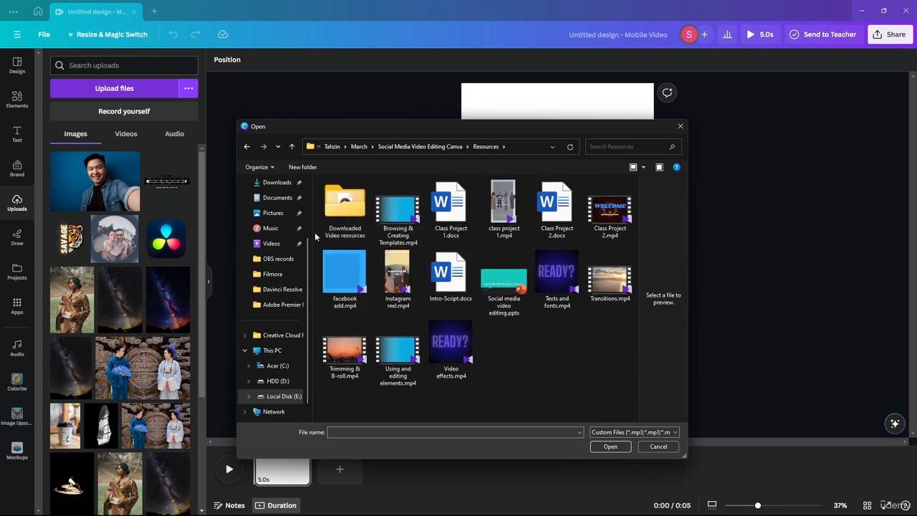
double_click(349, 199)
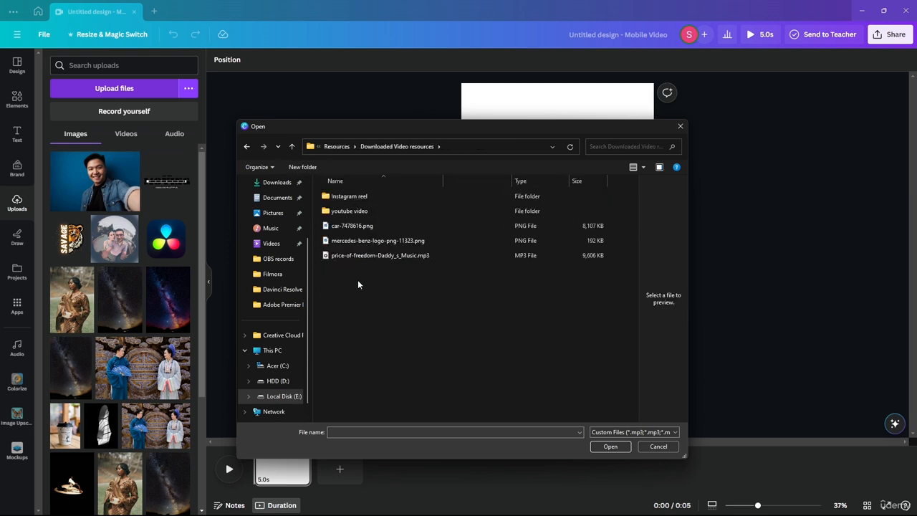
double_click(358, 197)
left_click(355, 199)
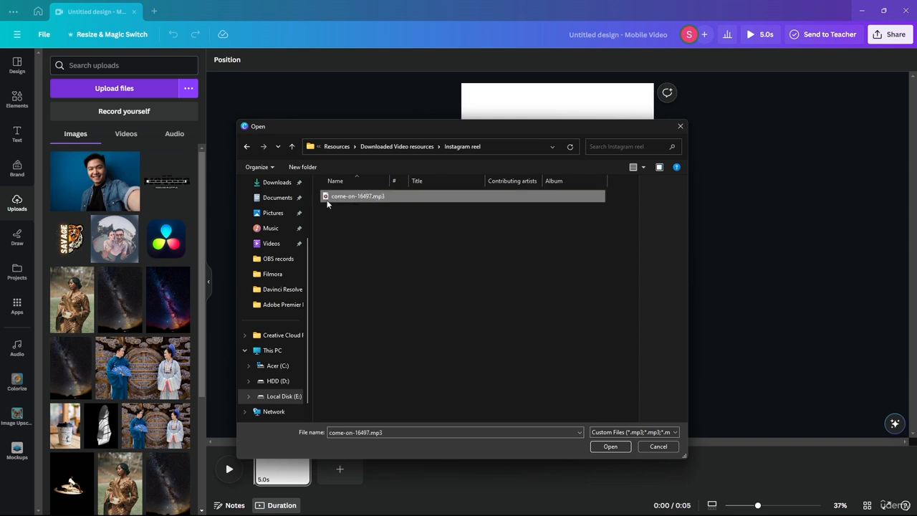
left_click(601, 446)
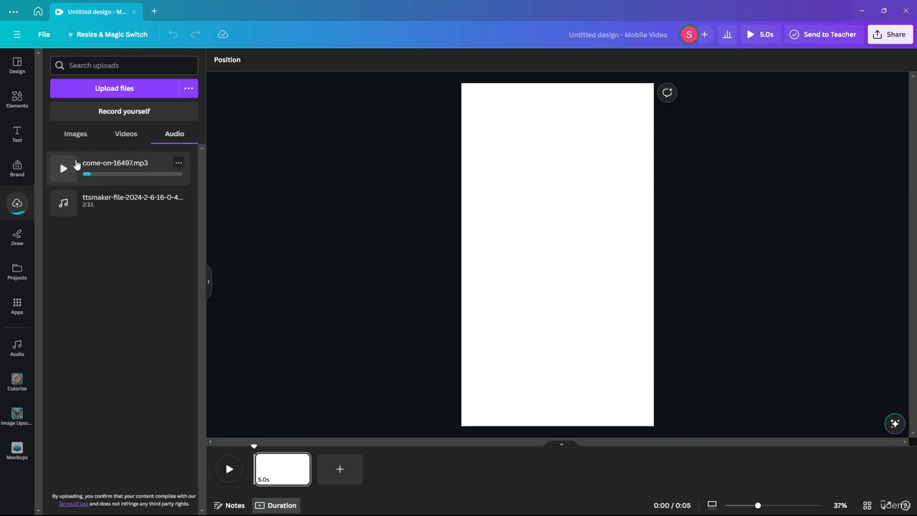
Upload the music file price-of-freedom-Daddy_s_Music.mp3 from the Downloaded Video resources folder.
left_click(108, 92)
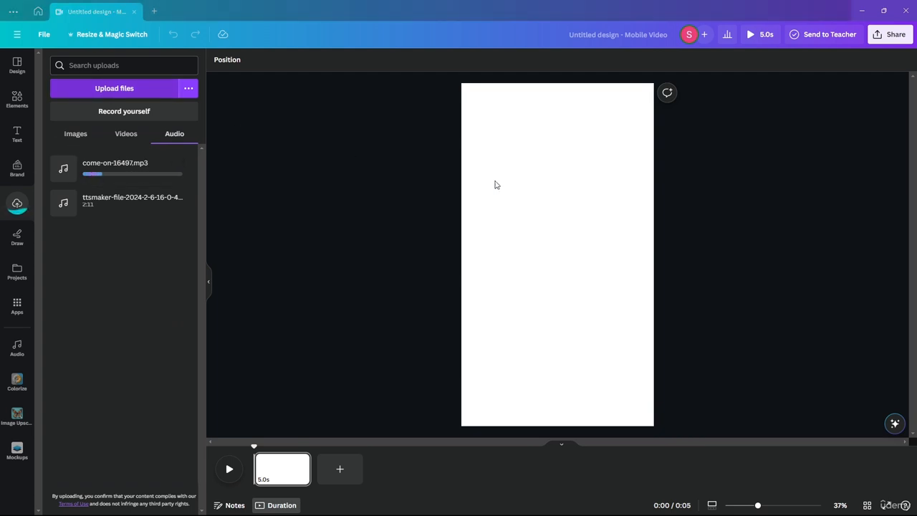
left_click(362, 146)
left_click(357, 256)
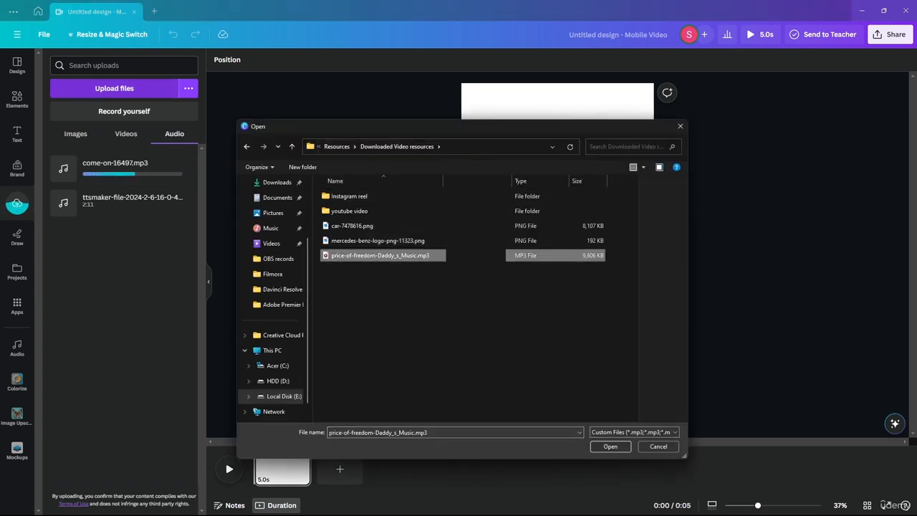
left_click(613, 445)
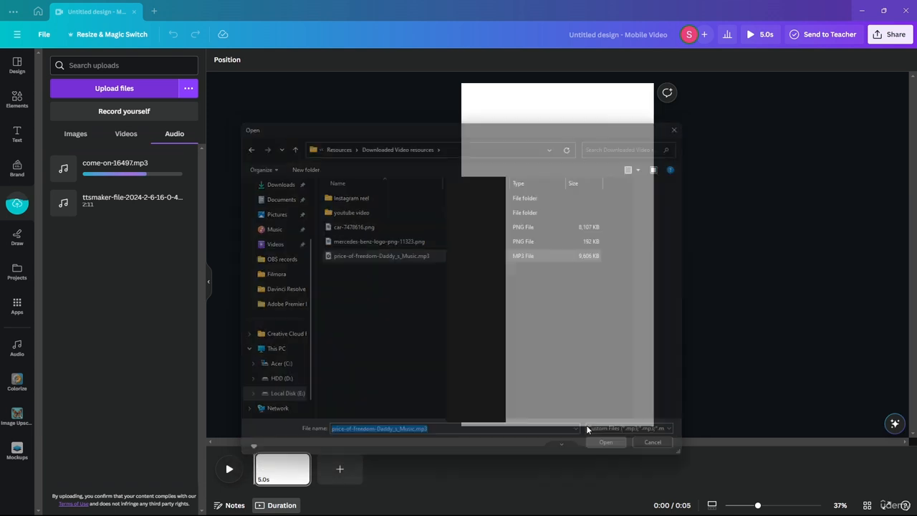
left_click(150, 93)
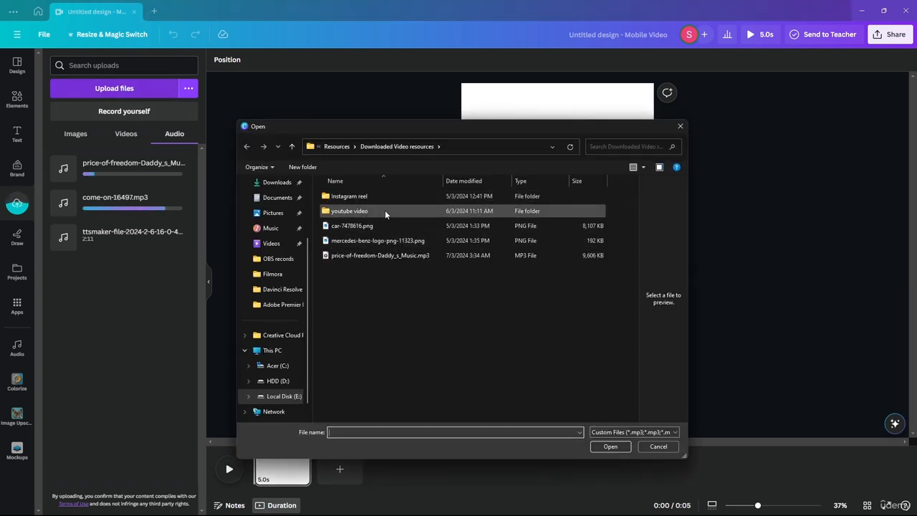
double_click(385, 210)
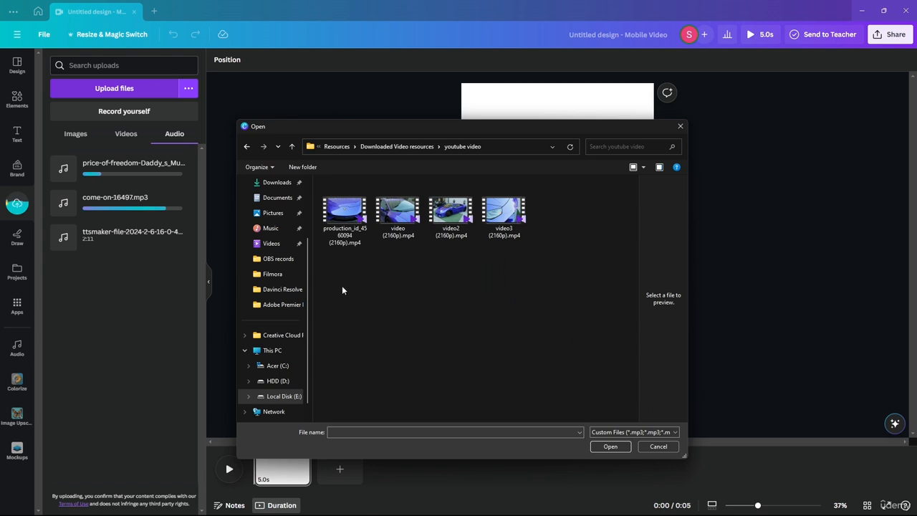
left_click_drag(342, 286, 501, 204)
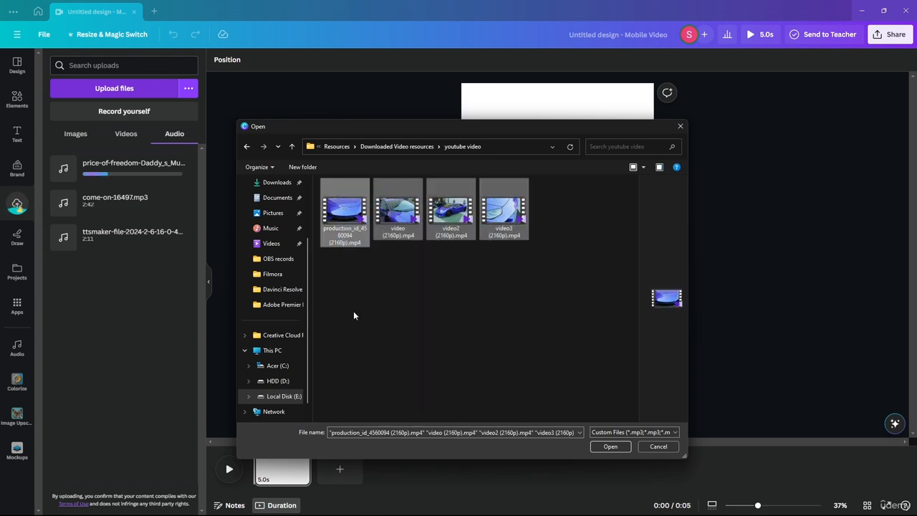
left_click_drag(344, 315, 530, 197)
left_click_drag(330, 292, 500, 192)
left_click(422, 297)
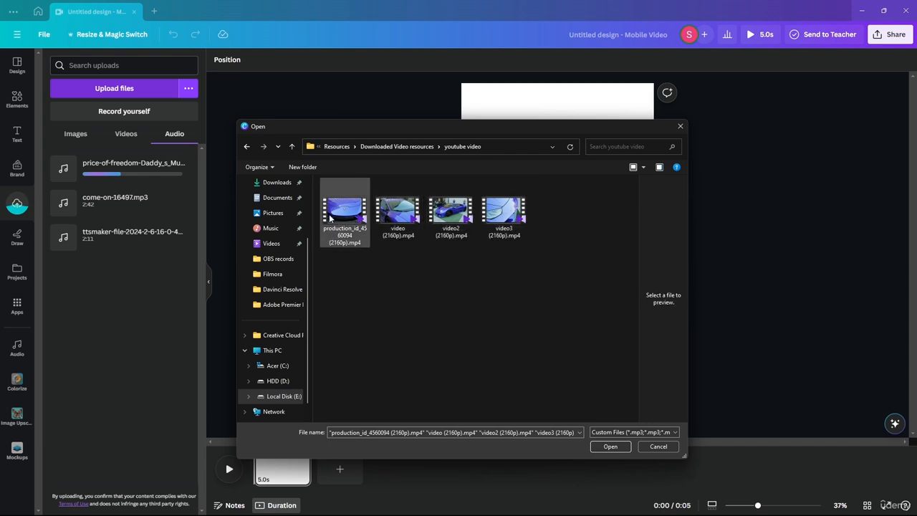
left_click_drag(322, 266, 493, 188)
left_click(434, 272)
left_click(245, 146)
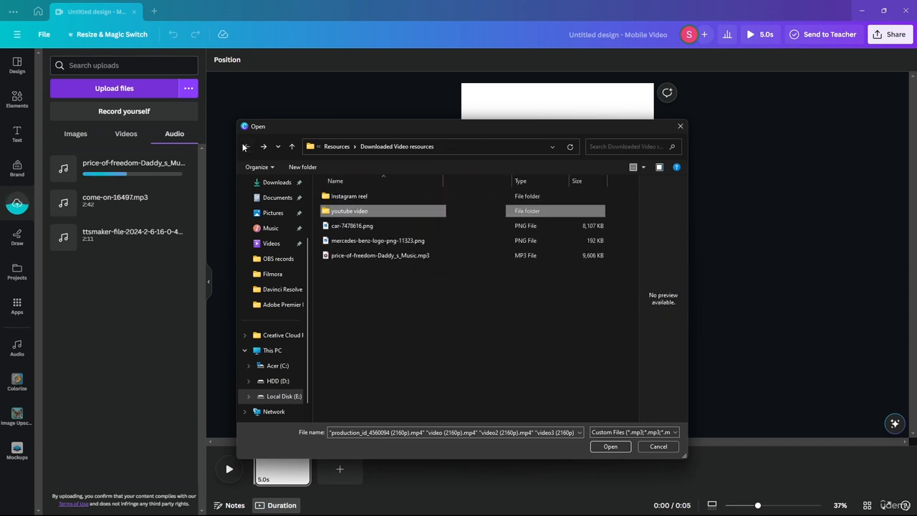
left_click(658, 447)
Upload the vertical video clips from April > Canva Beginner to advance > Resources > Video assets.
left_click(126, 135)
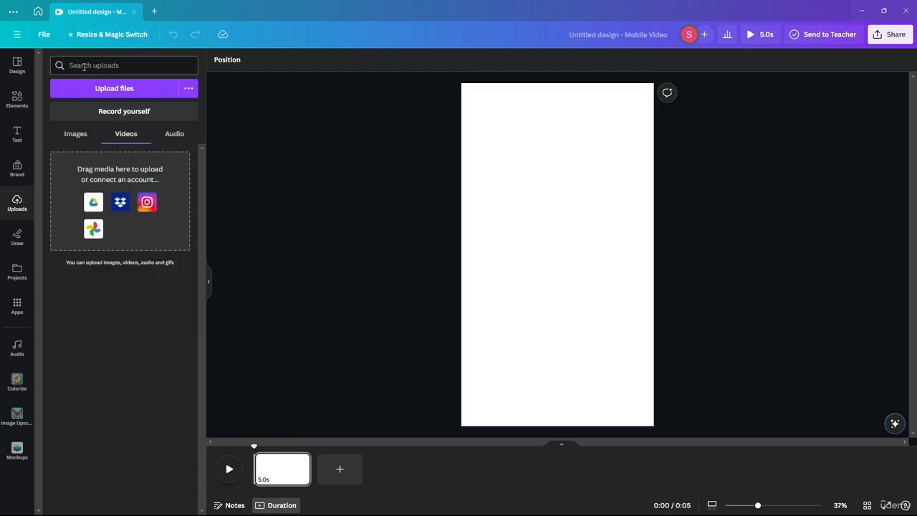
left_click(115, 92)
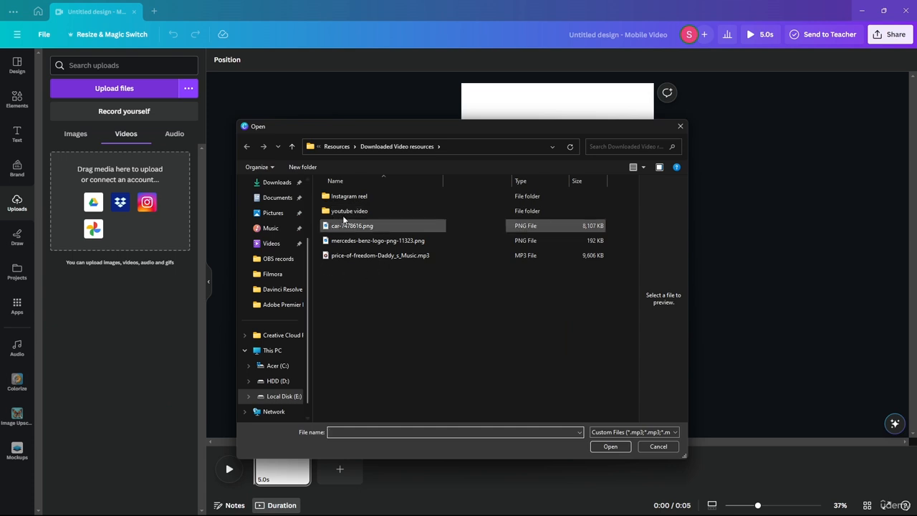
left_click(333, 147)
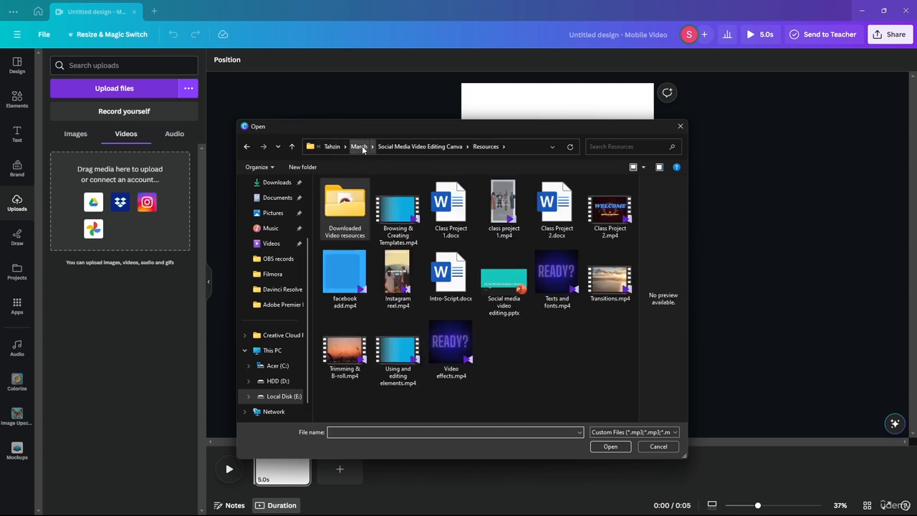
left_click(332, 146)
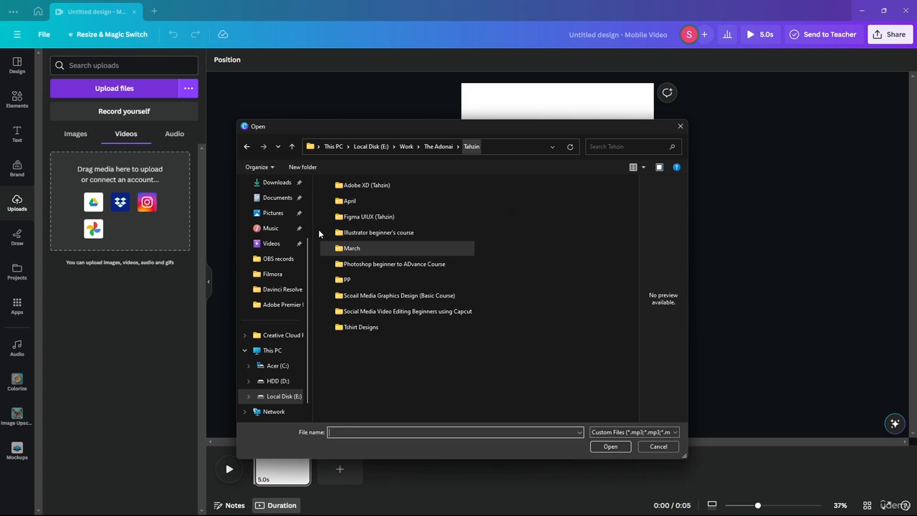
double_click(350, 201)
double_click(358, 192)
double_click(343, 195)
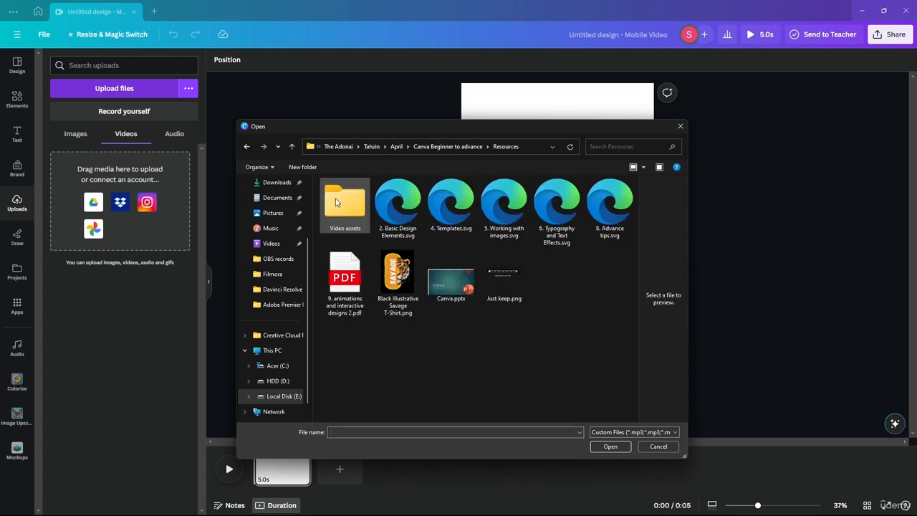
double_click(344, 206)
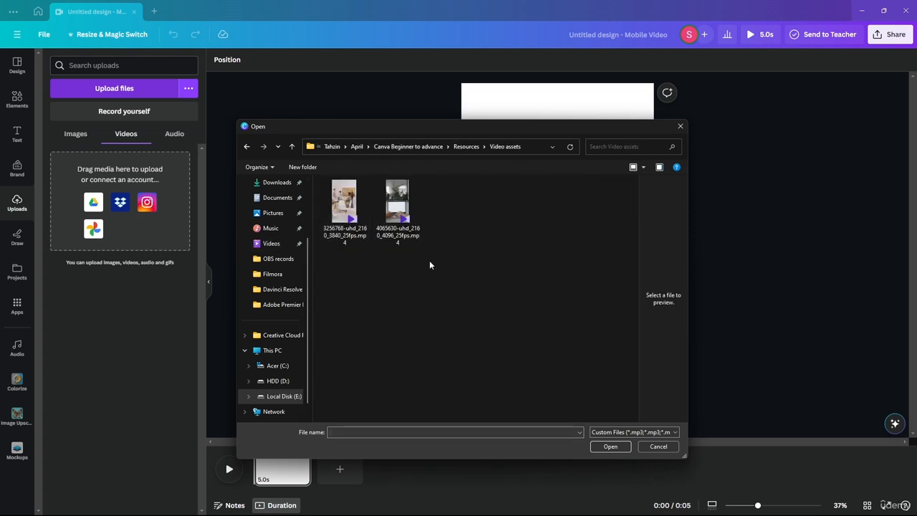
right_click(457, 260)
left_click(494, 300)
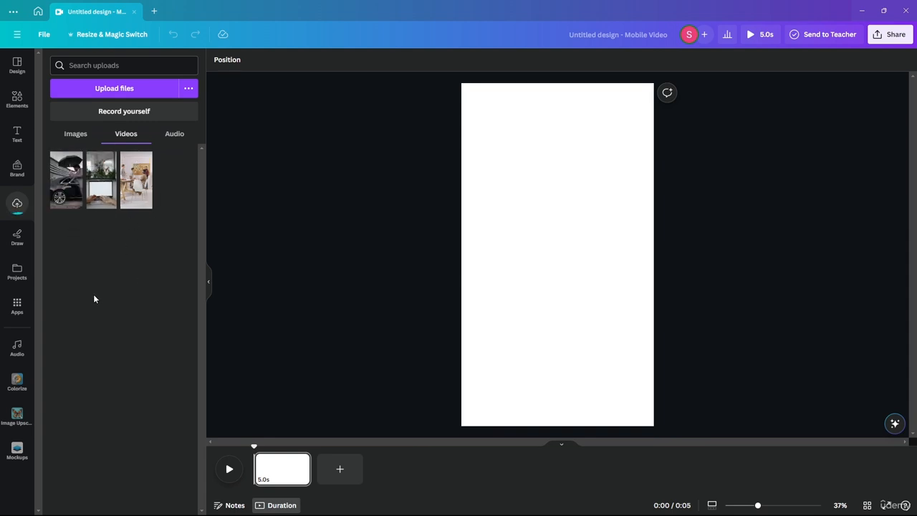
Place the uploaded clip of the man with an umbrella beside the black car and enlarge it to fill the page.
left_click_drag(66, 179, 499, 164)
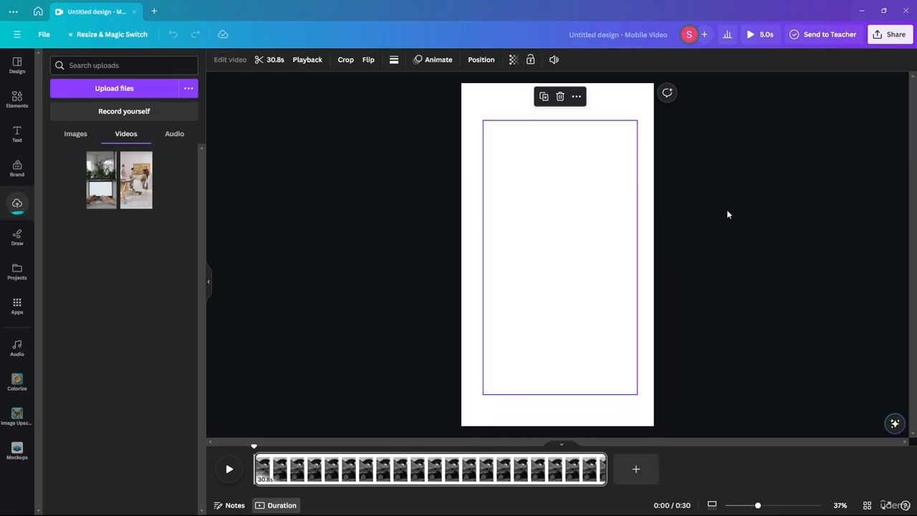
left_click_drag(554, 238, 531, 200)
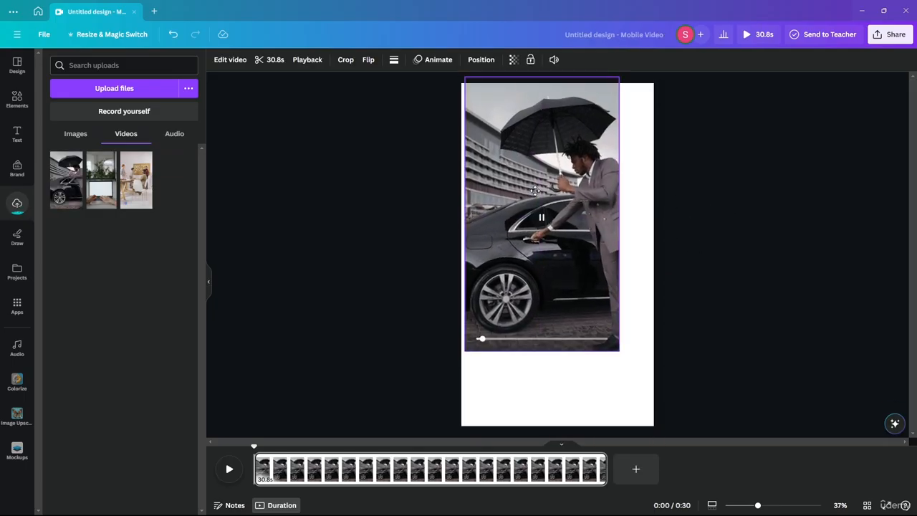
left_click_drag(616, 357, 654, 425)
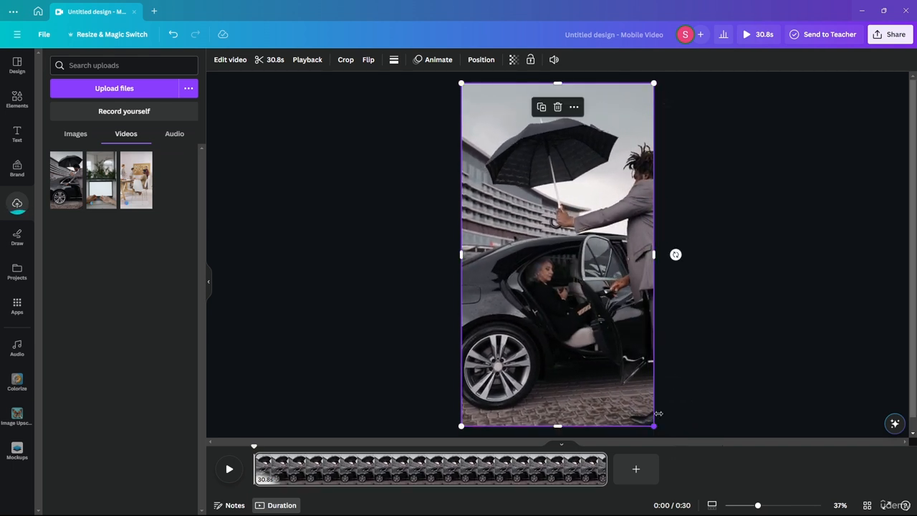
left_click(733, 305)
Preview the start of the car clip and look through the options available for its page in the timeline.
left_click(229, 469)
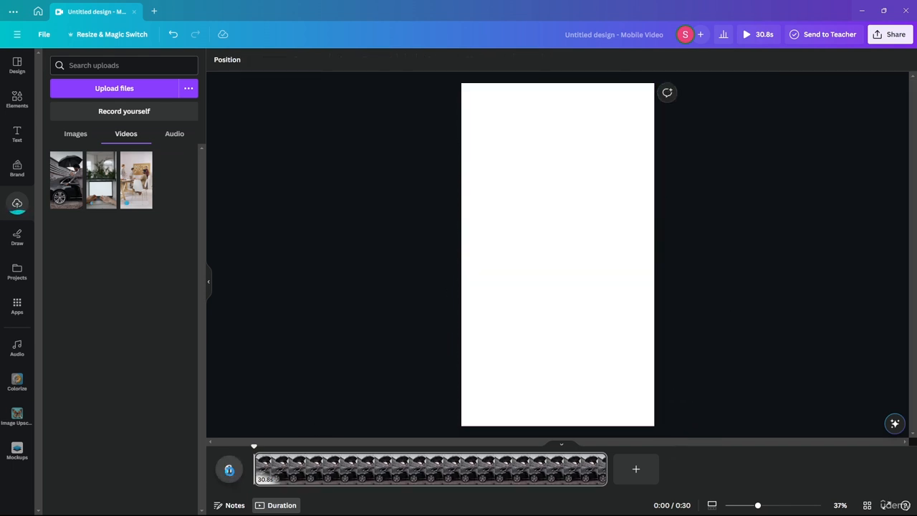
left_click(229, 469)
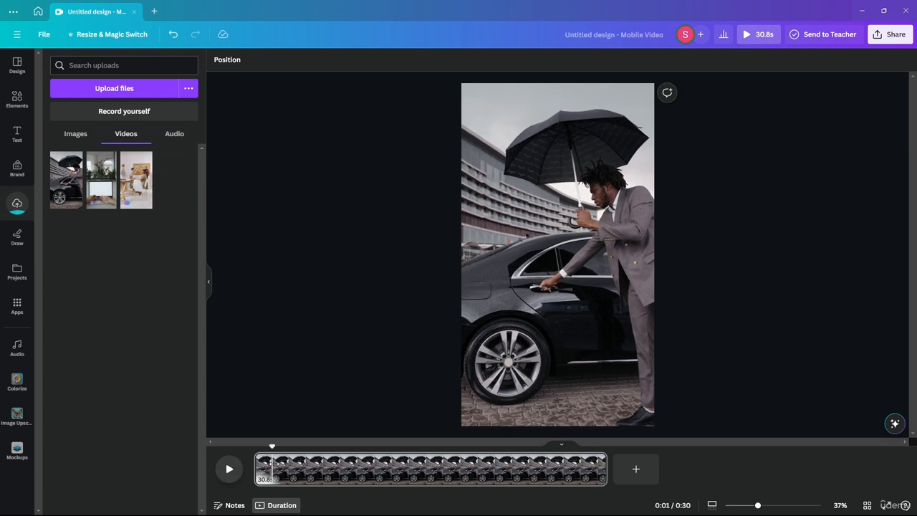
right_click(466, 472)
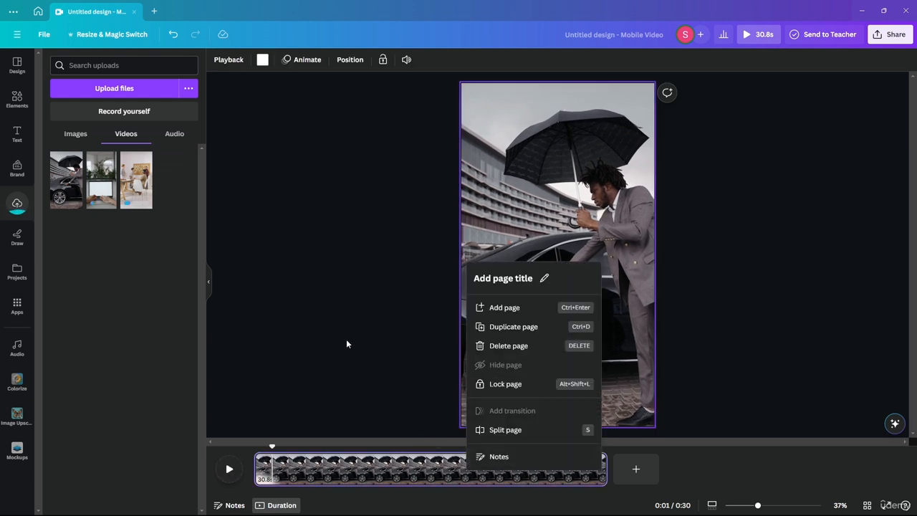
left_click(366, 328)
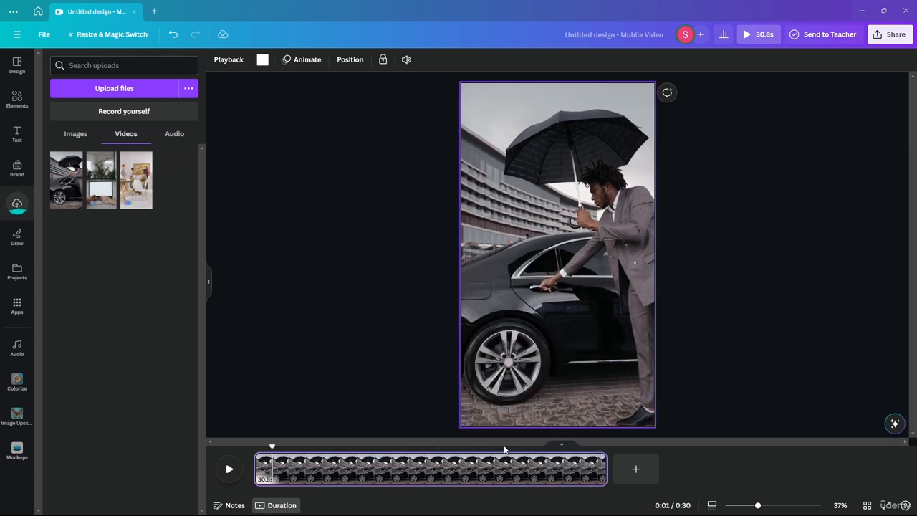
Set the playback speed of the car clip to 2.
left_click(226, 62)
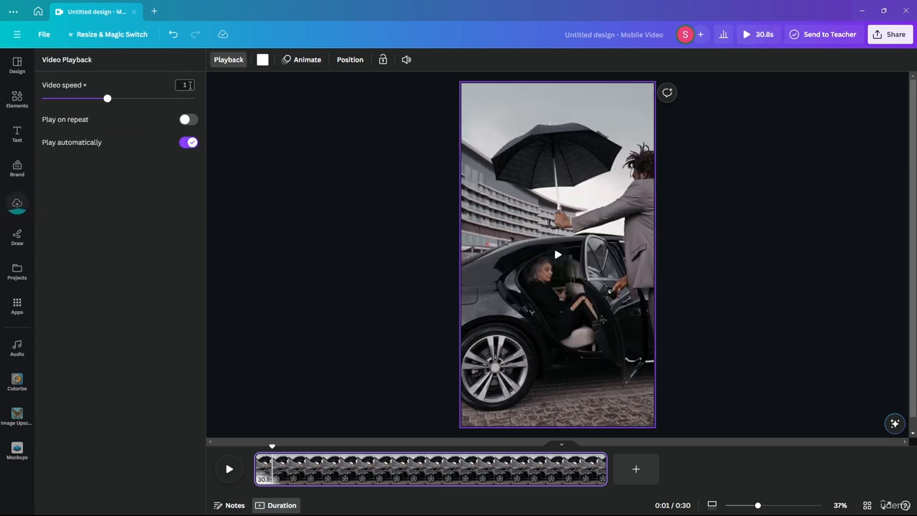
left_click_drag(107, 99, 215, 103)
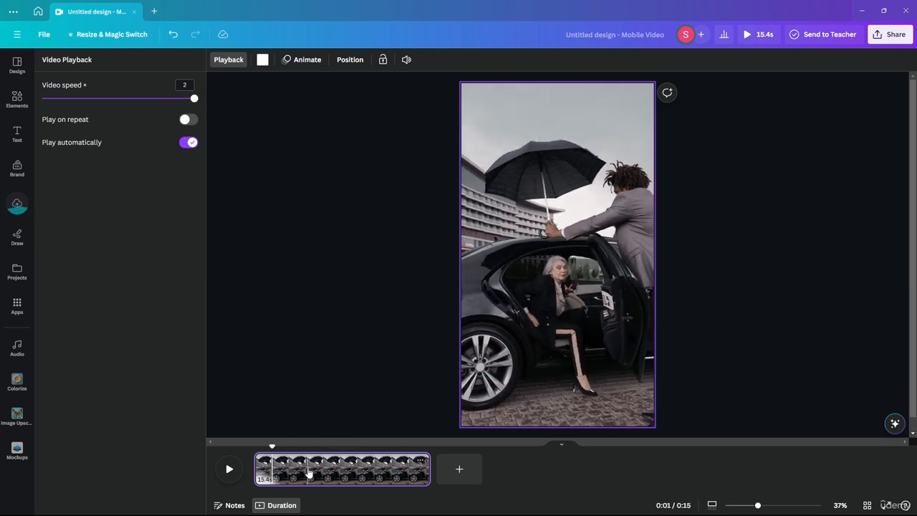
left_click(342, 347)
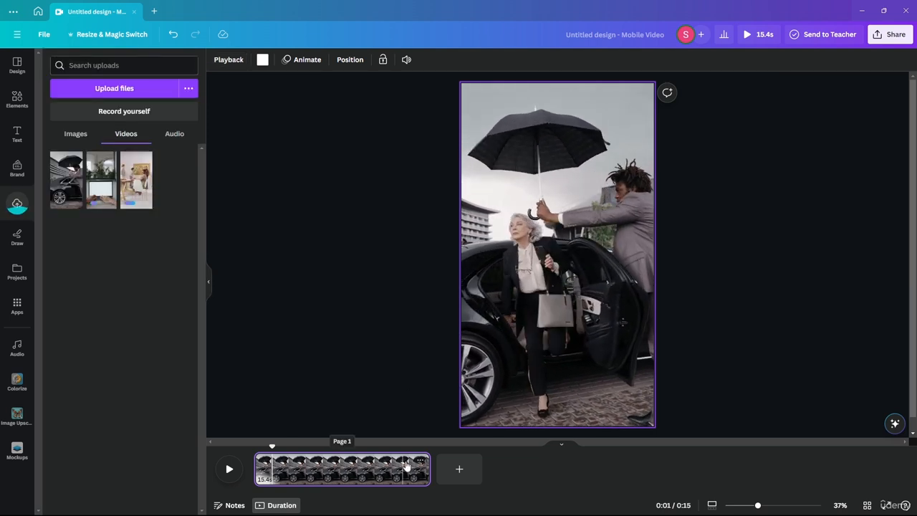
Trim the end of the car clip on the timeline to a duration of 7.0 seconds.
left_click_drag(429, 467, 405, 467)
left_click(349, 469)
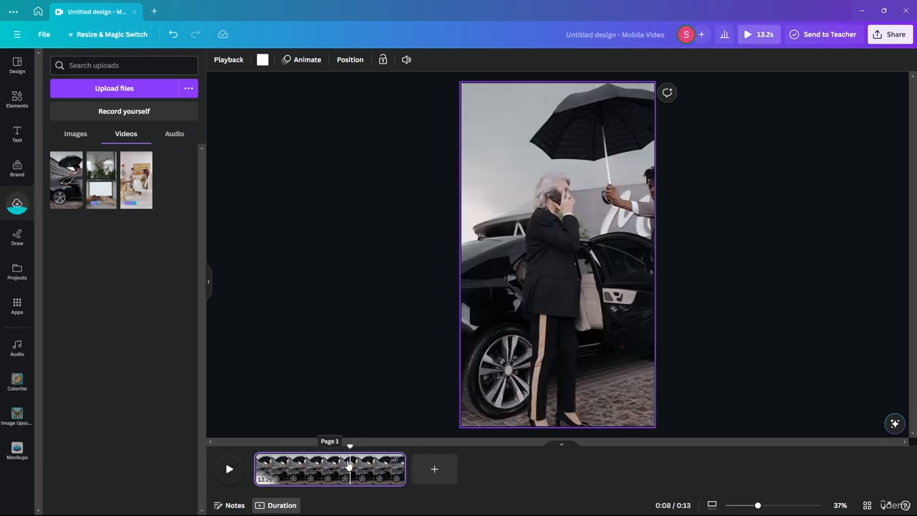
right_click(349, 461)
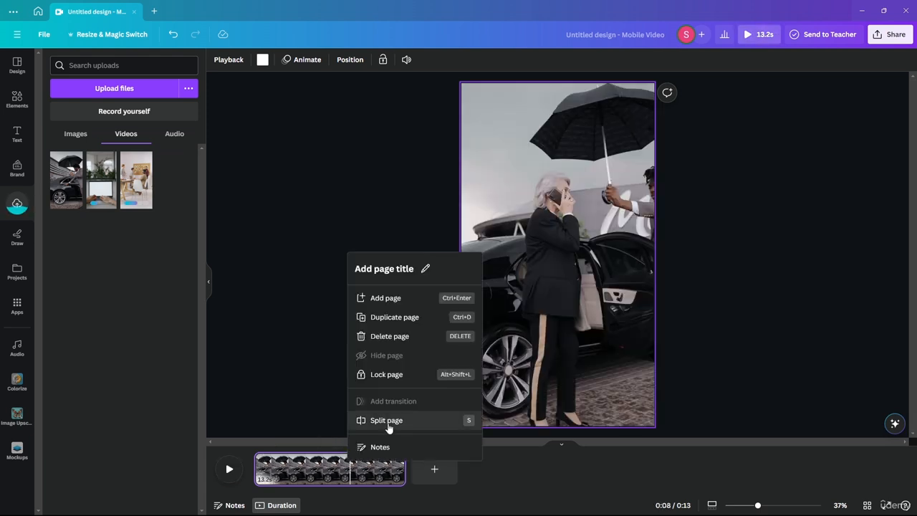
left_click(309, 382)
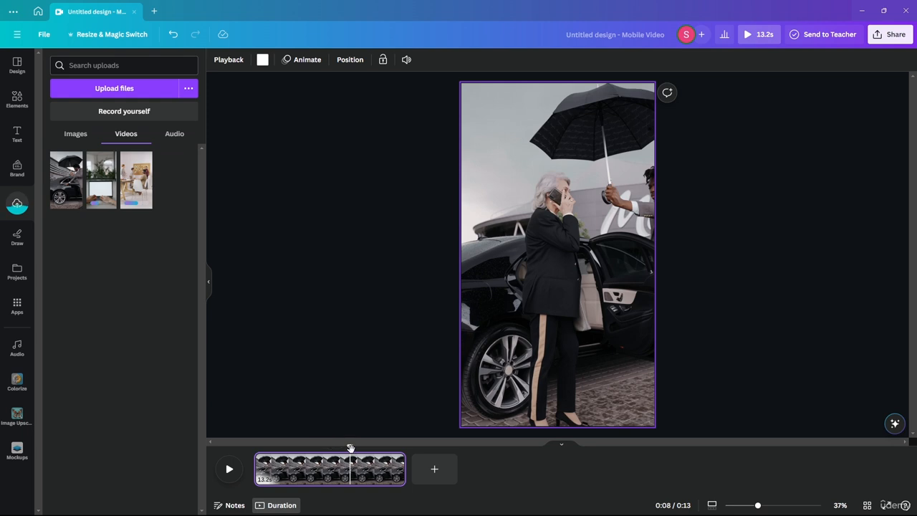
left_click_drag(349, 448, 332, 447)
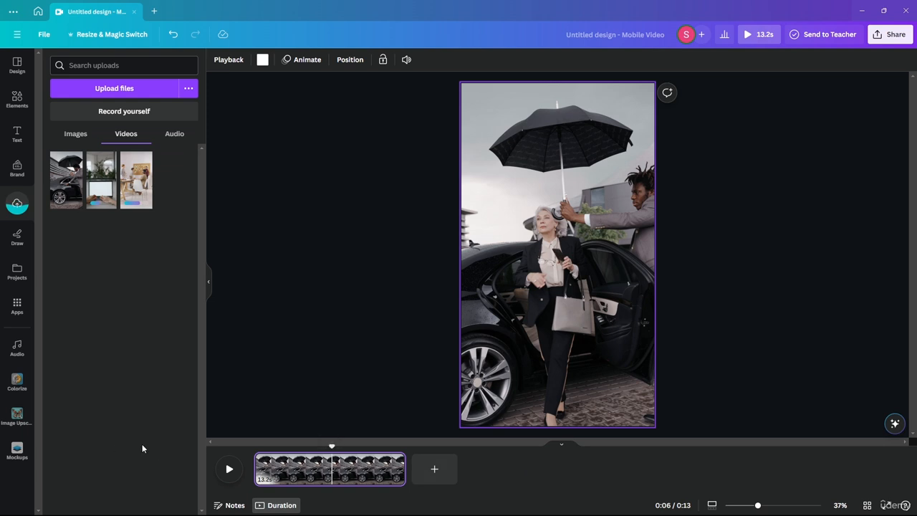
left_click_drag(333, 446, 341, 447)
left_click_drag(401, 469, 309, 446)
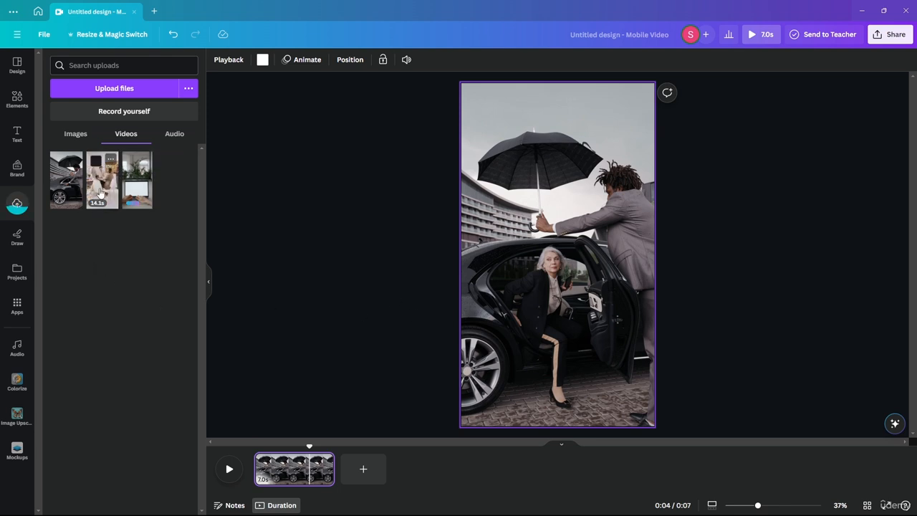
Add the laptop typing clip as the second page and the office meeting clip as the third page of the timeline.
mouse_move(141, 194)
left_click_drag(141, 193, 376, 466)
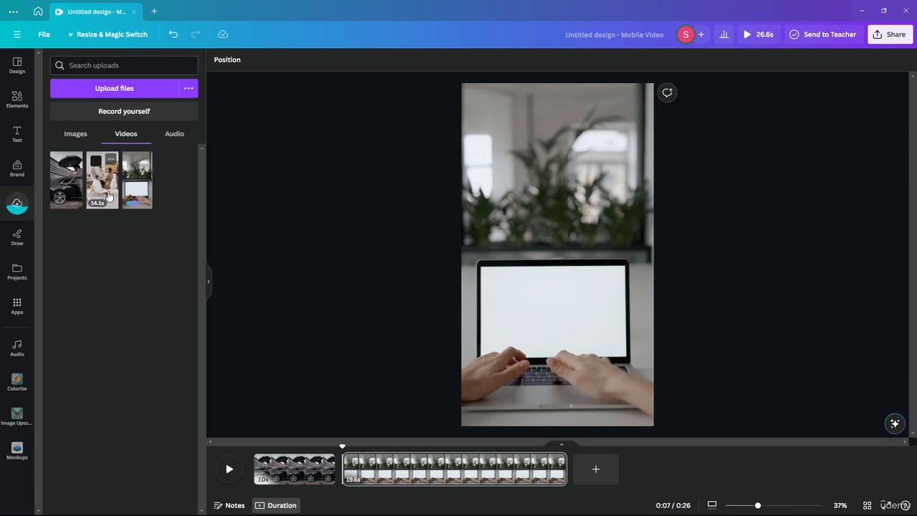
left_click_drag(105, 204, 598, 472)
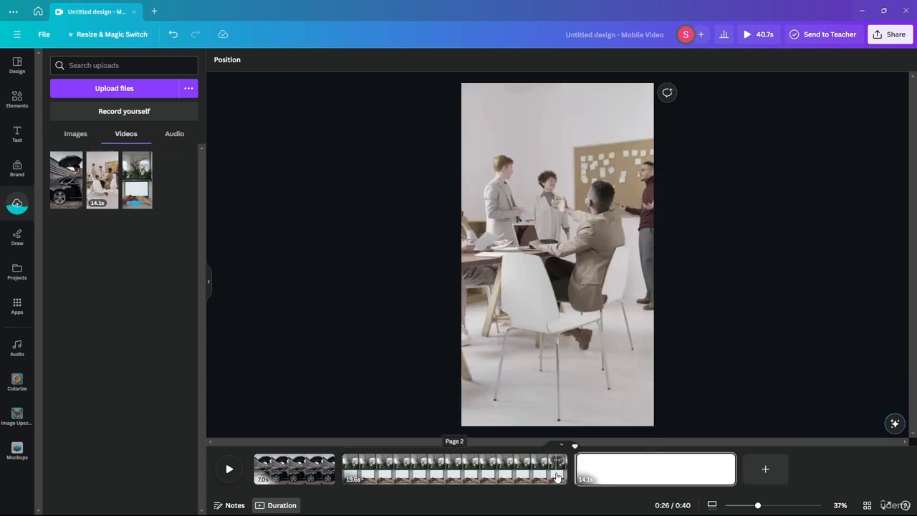
Trim the laptop clip and the office meeting clip to 5.0 seconds each.
left_click_drag(503, 469, 400, 467)
left_click(505, 476)
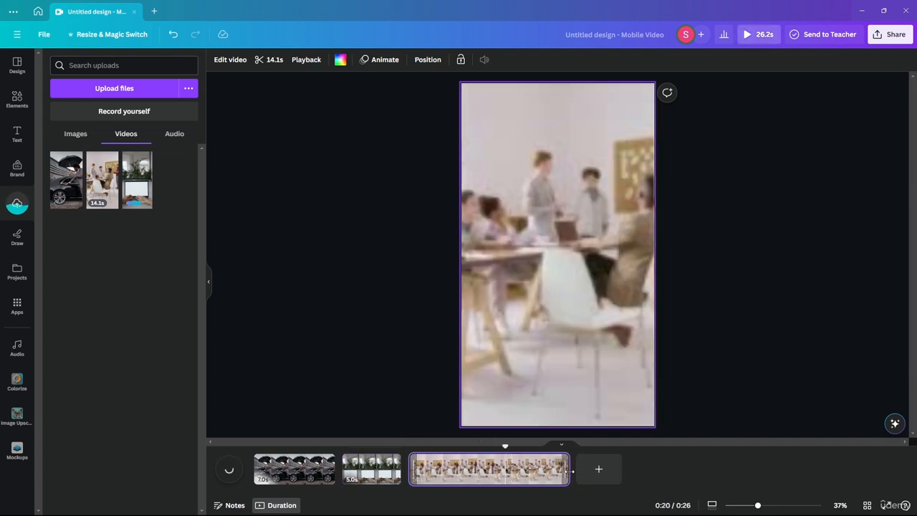
left_click_drag(569, 469, 381, 446)
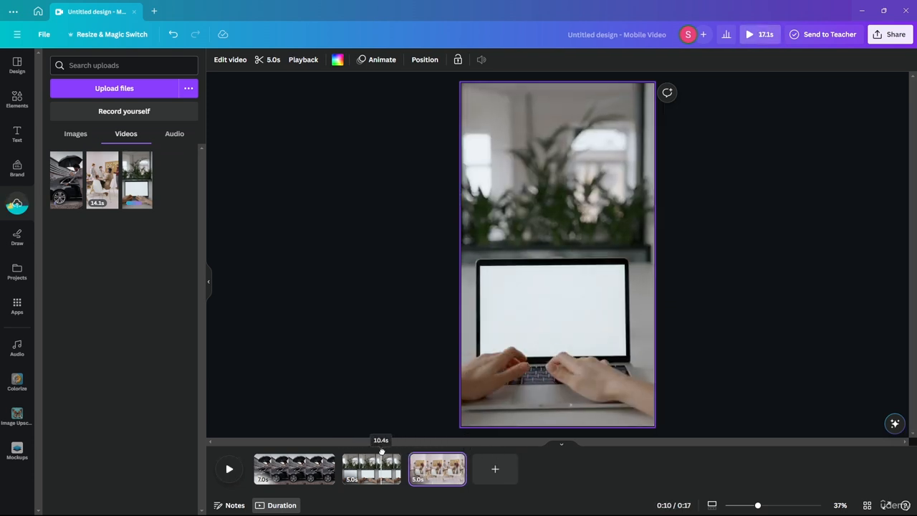
left_click(436, 422)
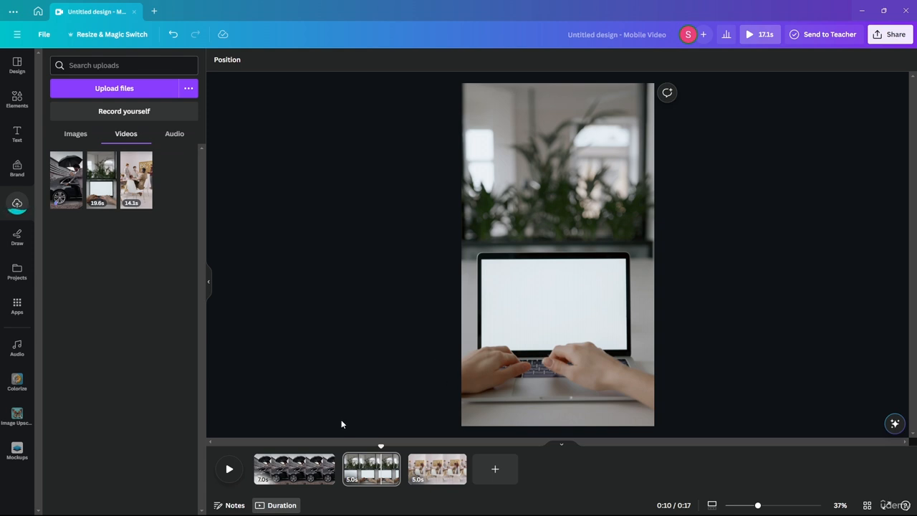
Add a square shape over the car clip and stretch it into a tall rectangle with a narrow margin to the page edges.
left_click(313, 458)
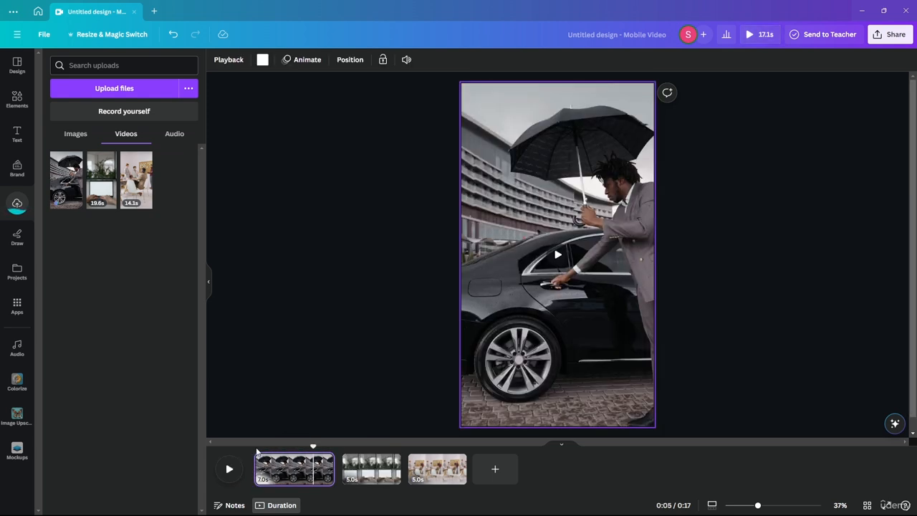
left_click_drag(313, 448, 256, 449)
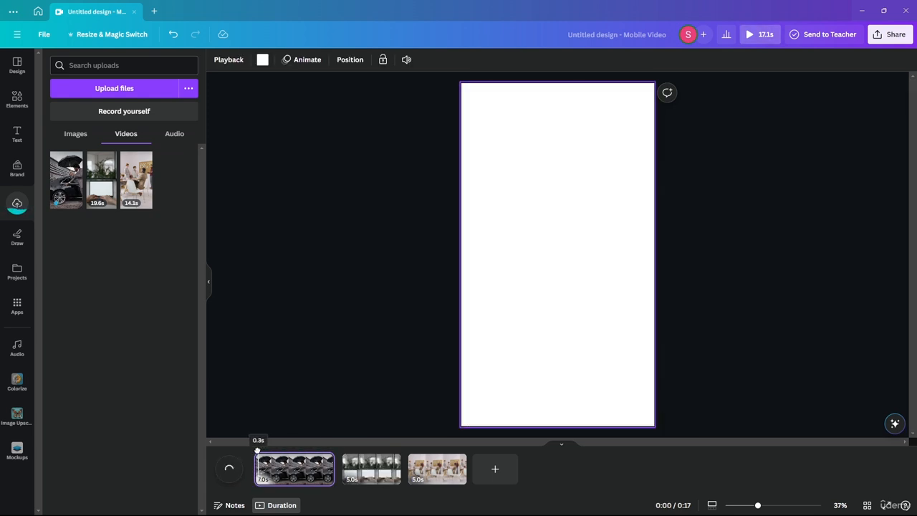
left_click(17, 99)
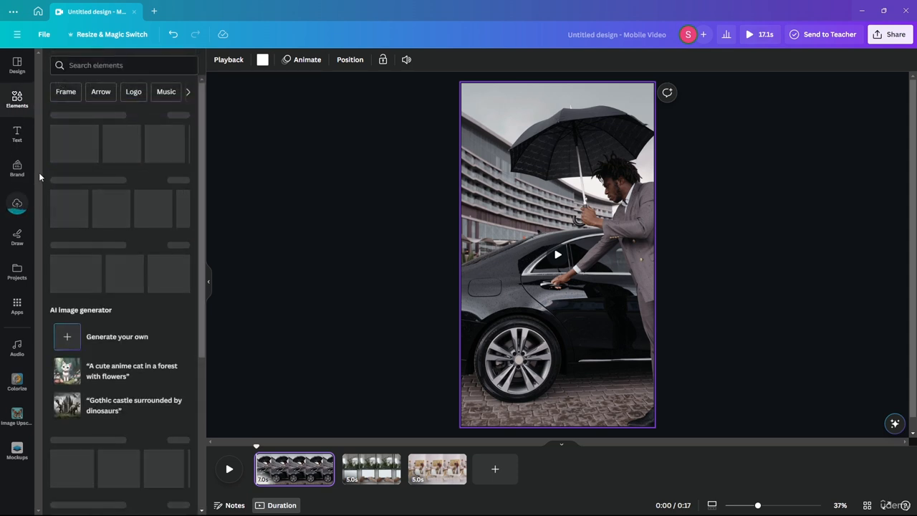
left_click_drag(59, 206, 506, 118)
left_click_drag(538, 159, 634, 229)
left_click_drag(553, 228, 560, 413)
left_click(665, 368)
left_click(565, 355)
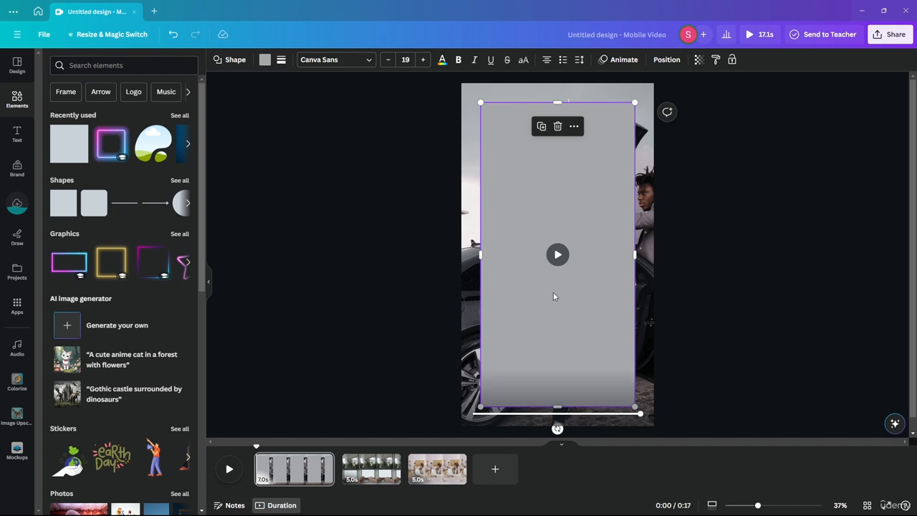
Set the transparency of the rectangle over the car clip to 35.
left_click(698, 60)
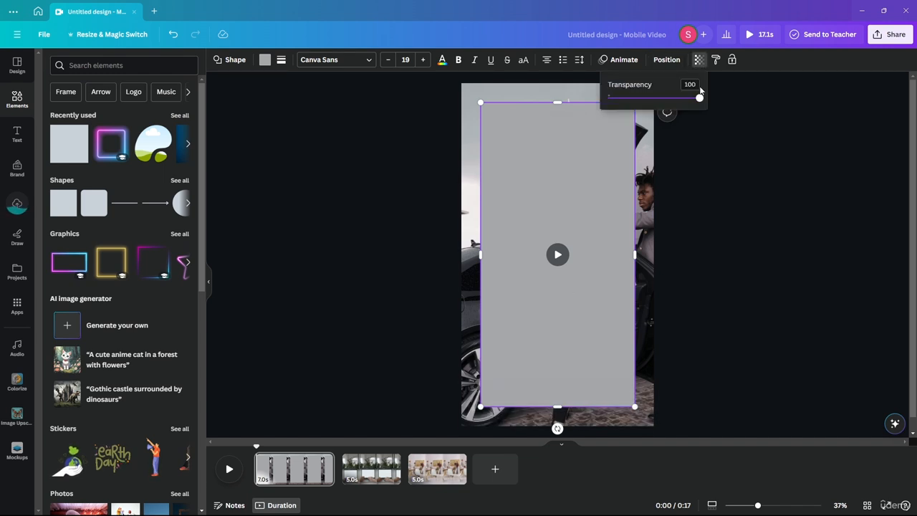
type("35")
key("Return")
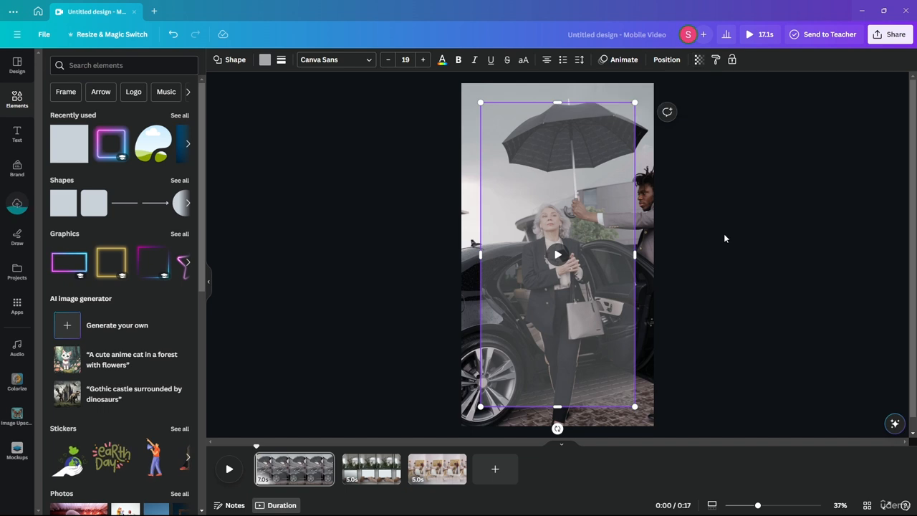
left_click(727, 244)
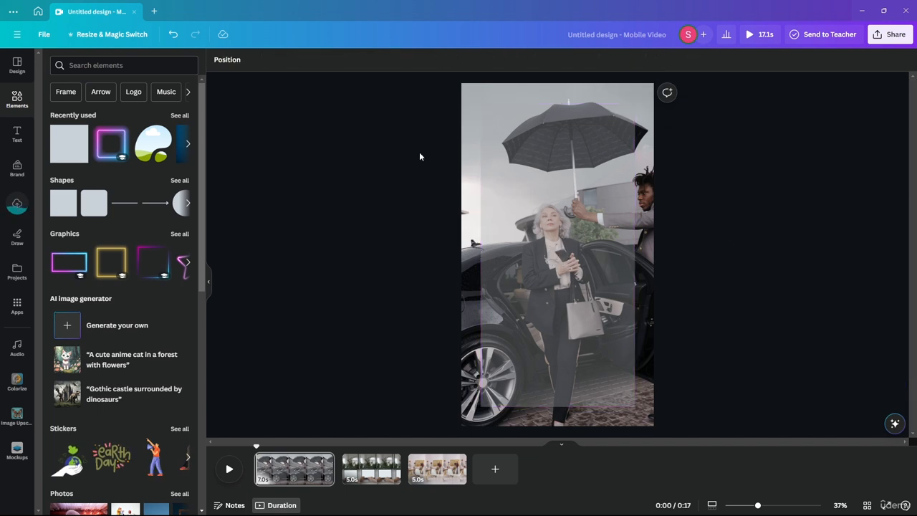
Fill the overlay rectangle with black and preview the car page with it.
left_click(579, 286)
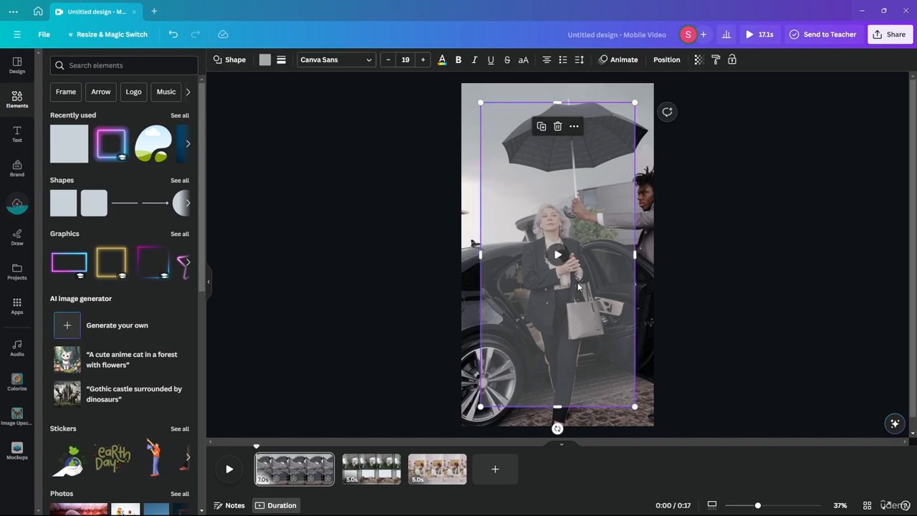
left_click(265, 60)
left_click(103, 121)
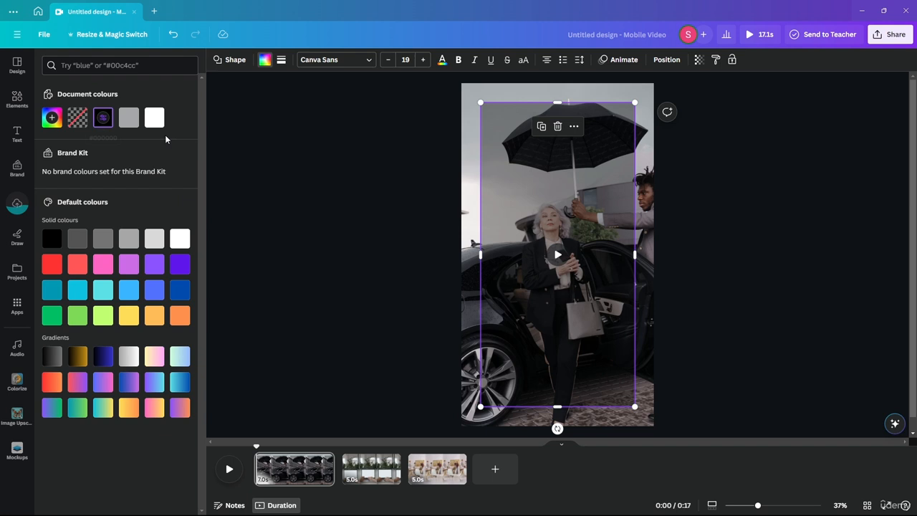
left_click(309, 163)
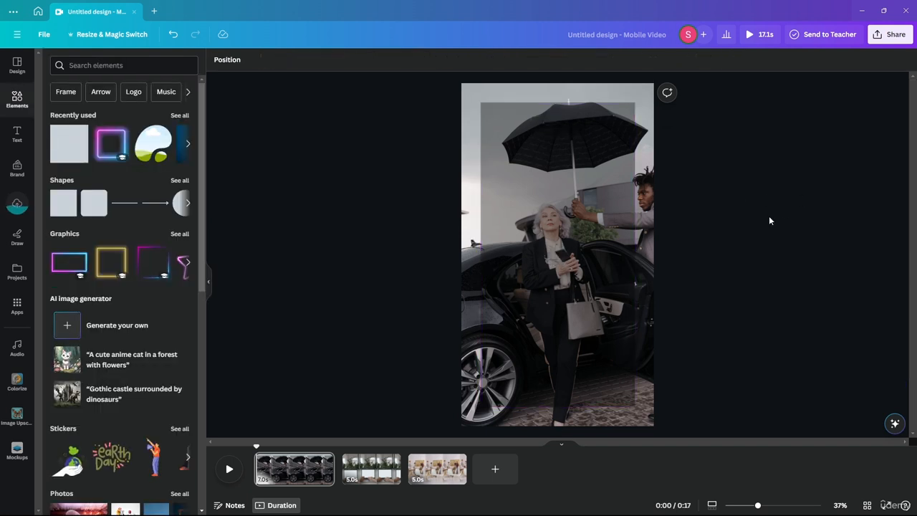
left_click(229, 469)
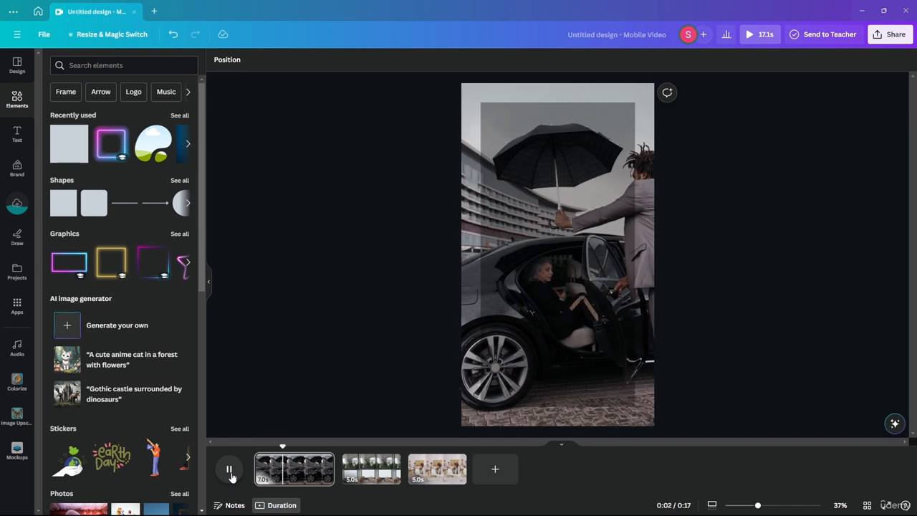
left_click(229, 470)
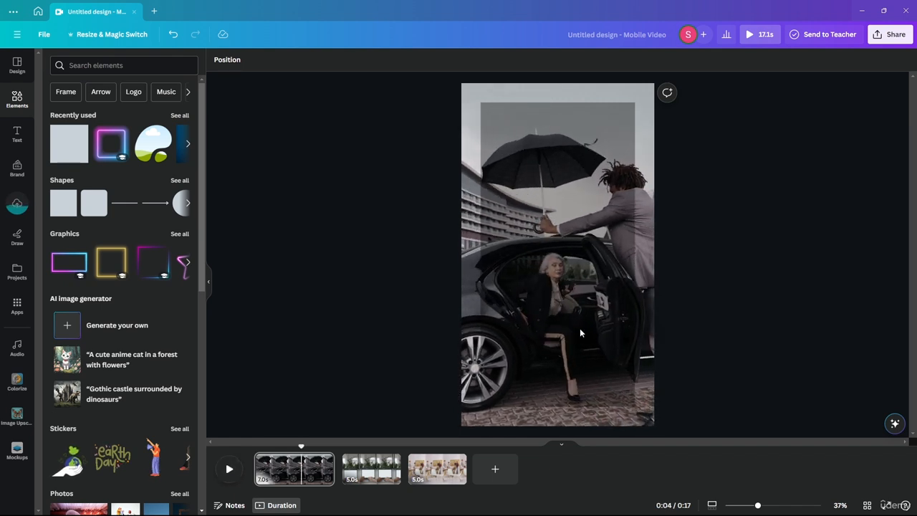
Try a white fill for the overlay rectangle on the car page.
left_click(587, 243)
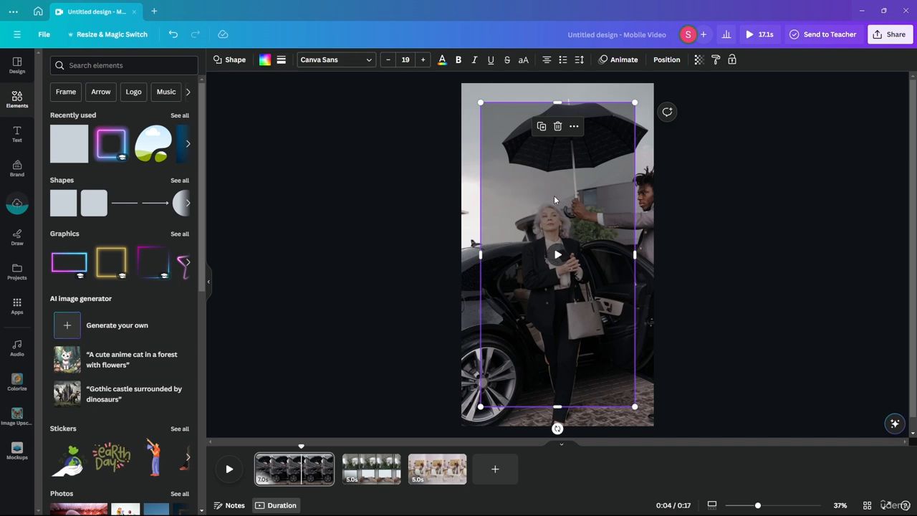
left_click(265, 60)
left_click(128, 119)
left_click(320, 157)
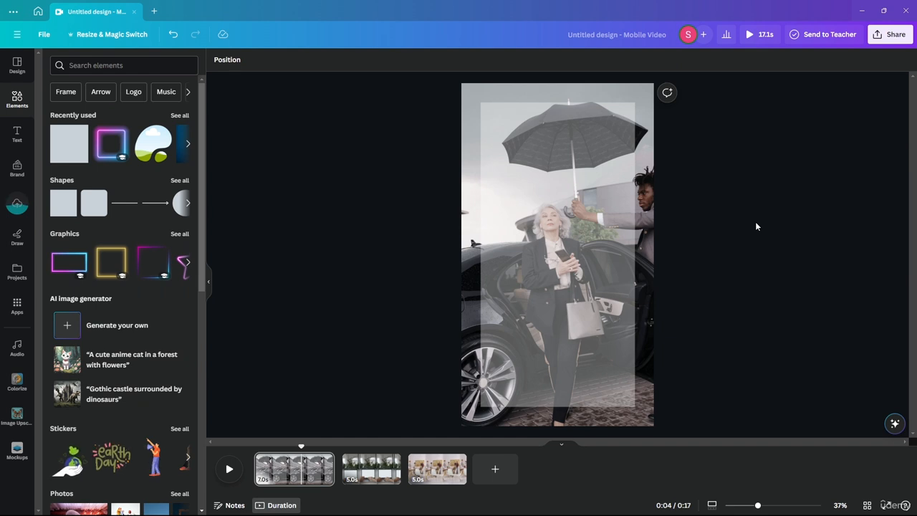
Change the overlay rectangle's fill back to black and check it against the car clip.
left_click(578, 188)
left_click(264, 62)
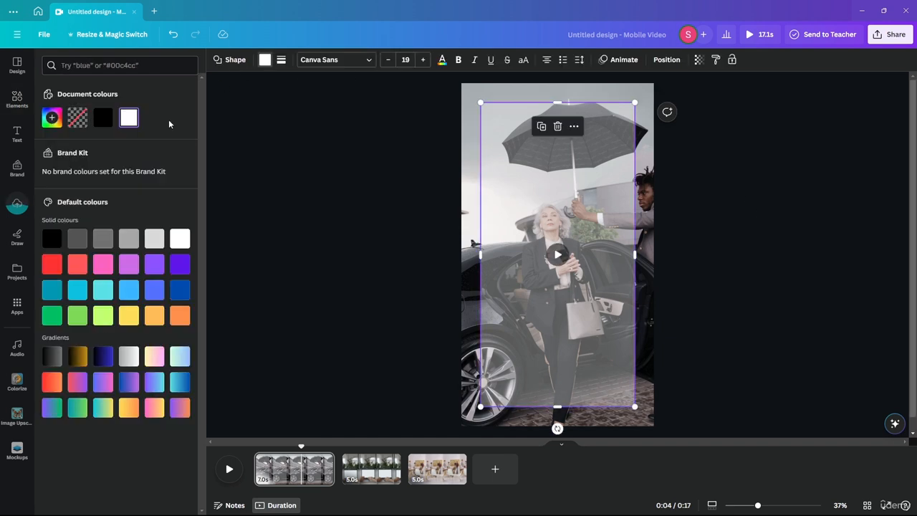
left_click(105, 118)
left_click(296, 159)
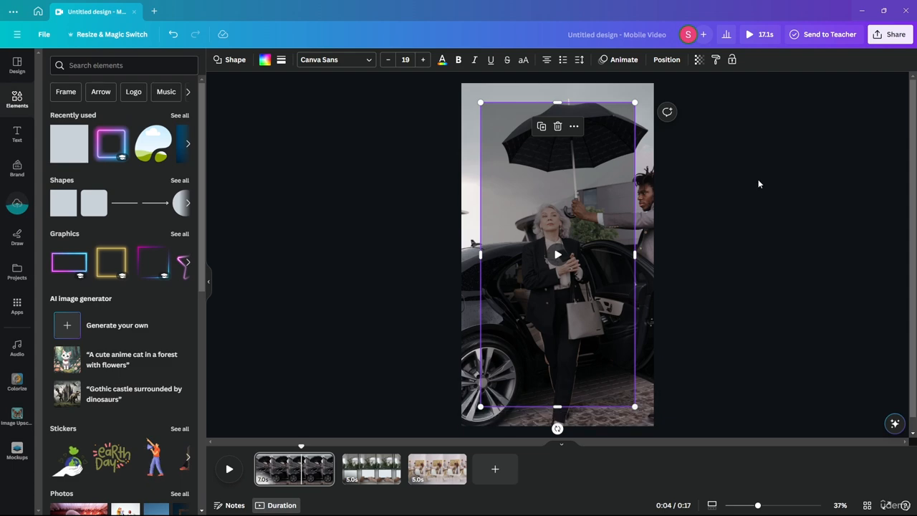
left_click(757, 181)
left_click(553, 193)
left_click(731, 164)
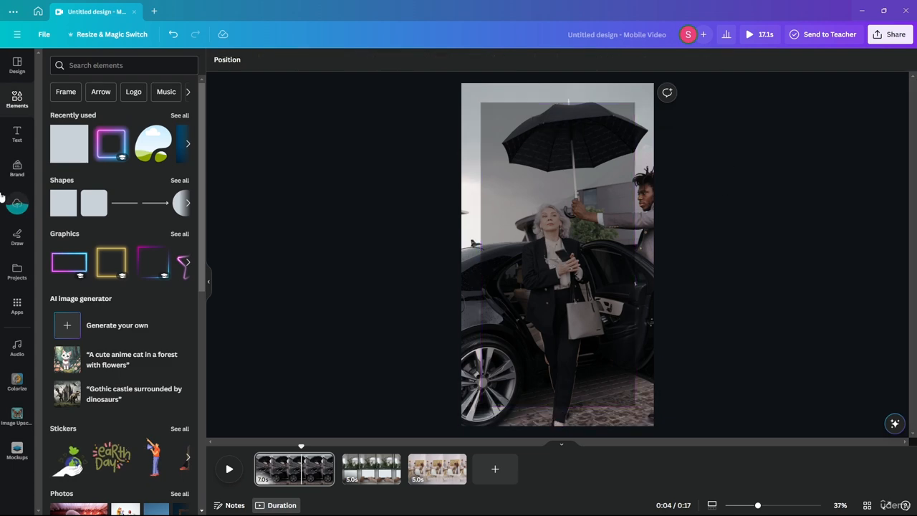
Add the glowing LINK IN BIO font combination near the top of the overlay rectangle and open its text for editing.
left_click(15, 134)
scroll(85, 207, "down", 3)
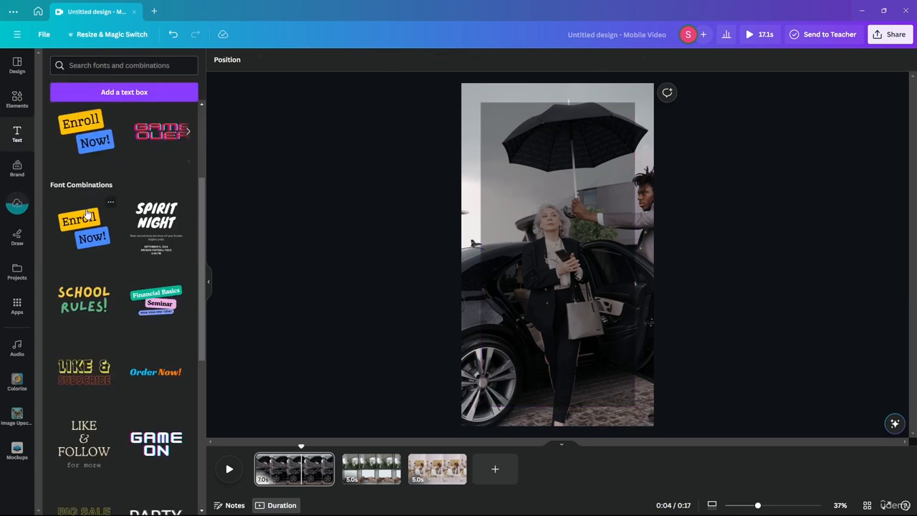
scroll(102, 214, "down", 10)
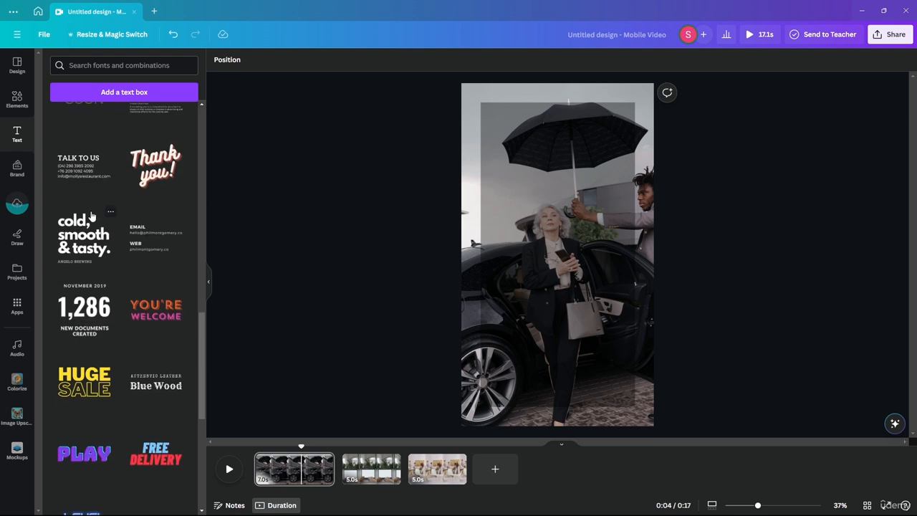
scroll(114, 207, "down", 3)
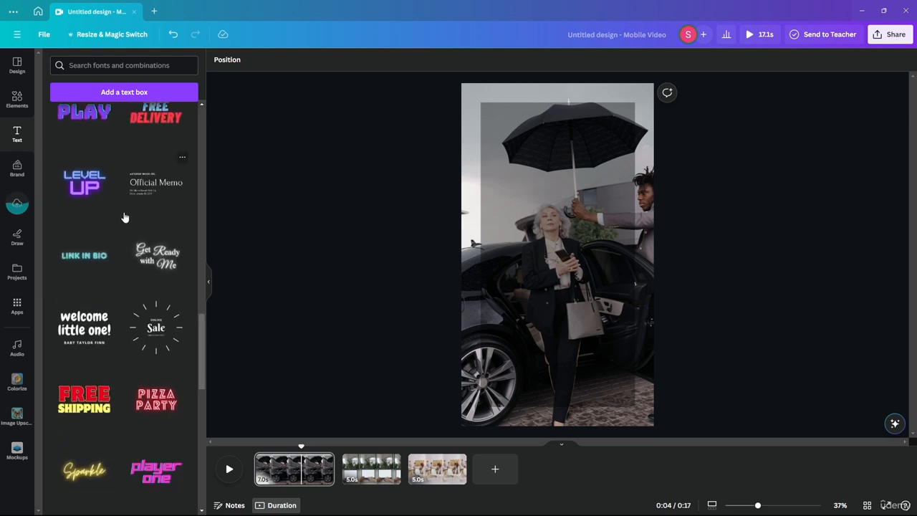
left_click_drag(78, 261, 502, 265)
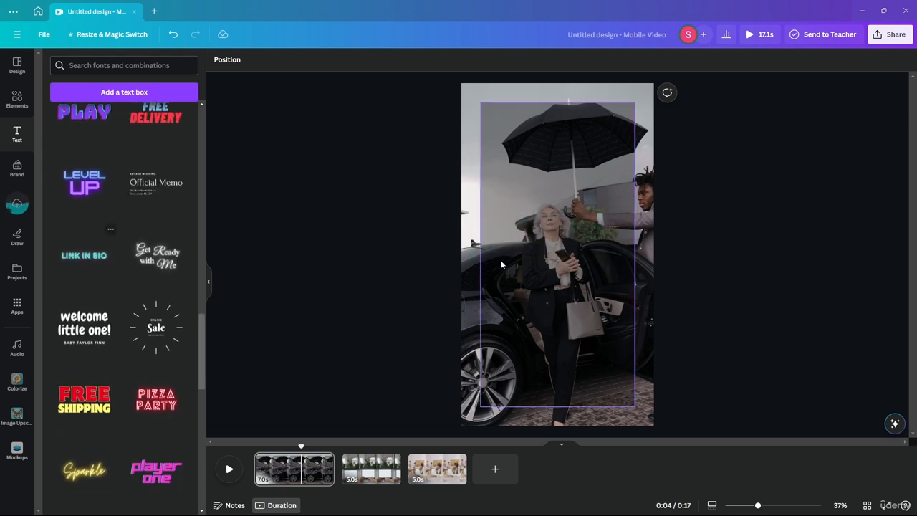
left_click_drag(566, 207, 544, 127)
left_click(544, 128)
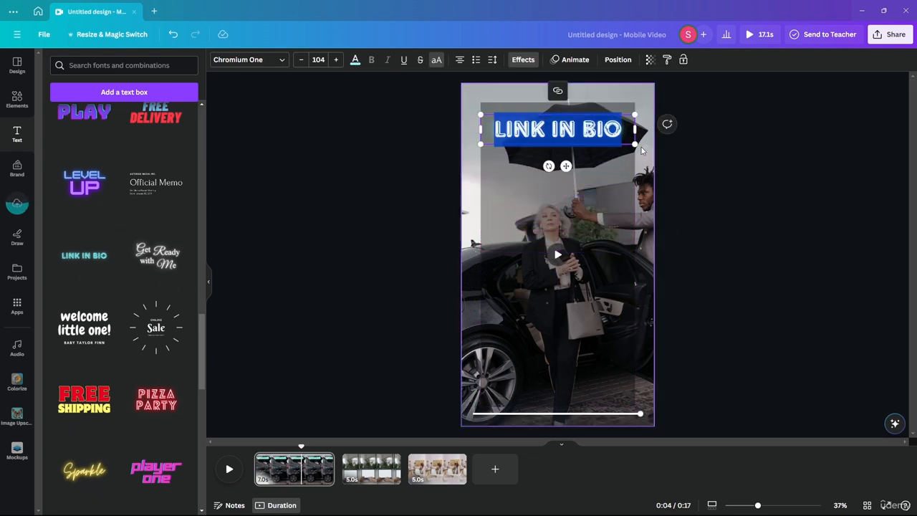
Replace the glowing heading's LINK IN BIO text with READ.
type("LI")
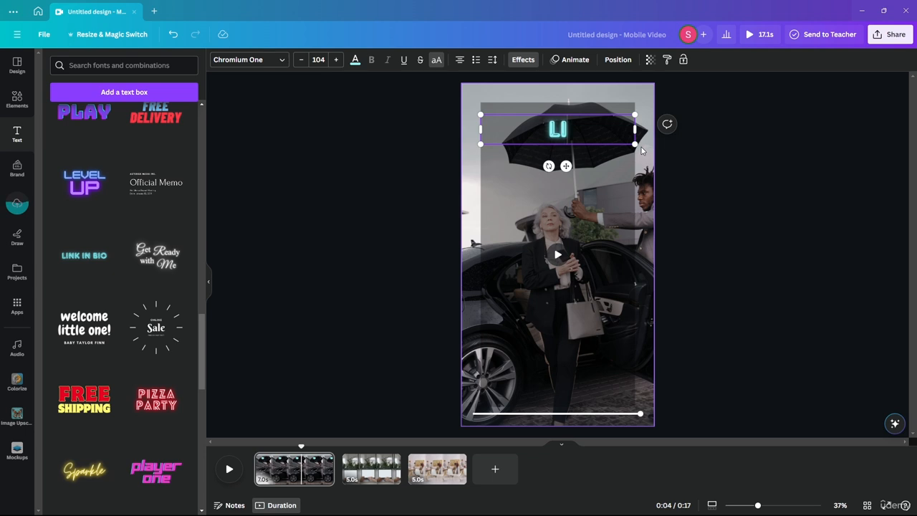
type("STEN")
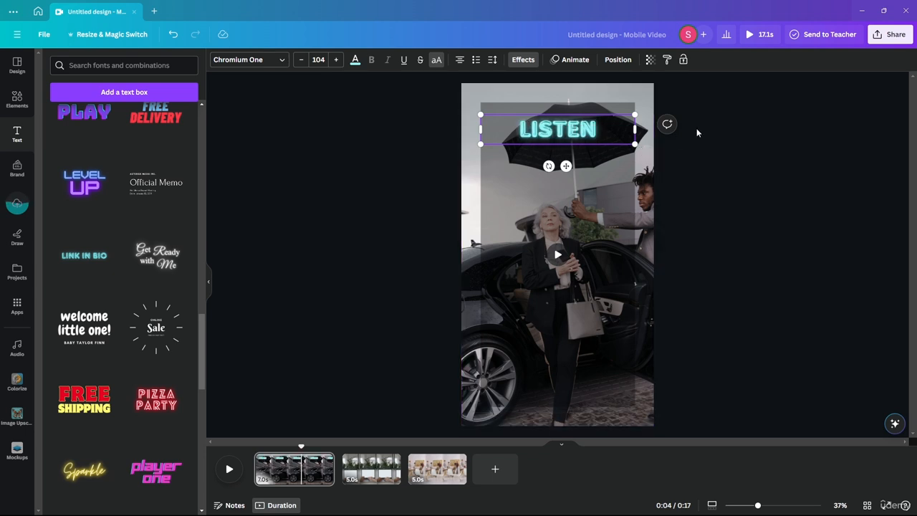
key("ctrl+a")
type("READ")
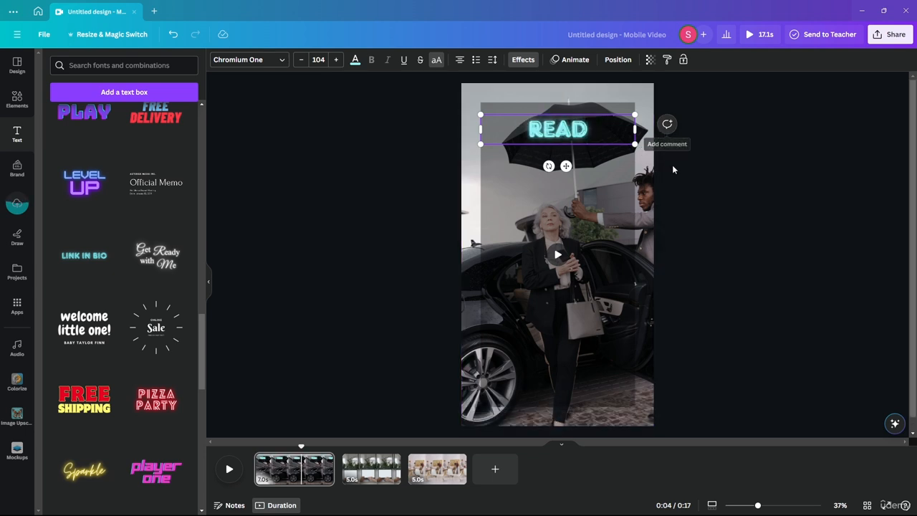
left_click(701, 188)
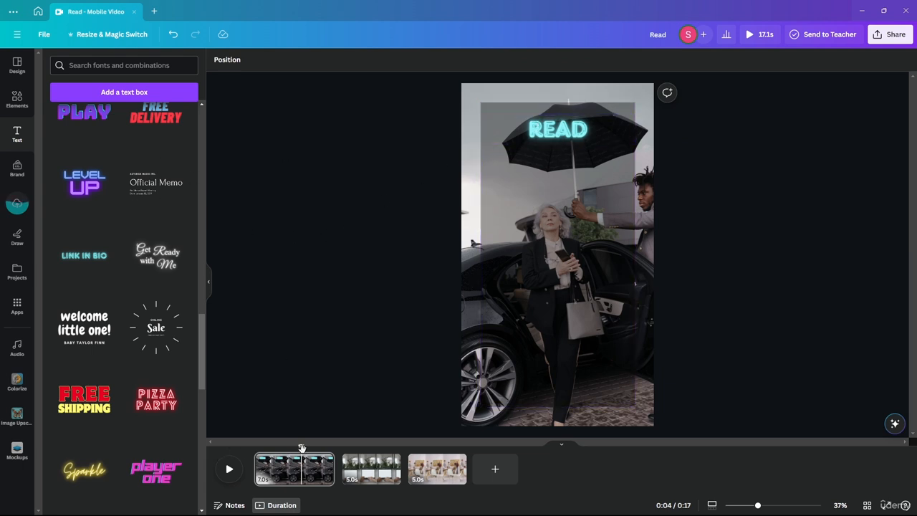
Apply the Fade animation with Character writing style to the READ heading and preview it from the start of the car page.
left_click_drag(301, 448, 256, 450)
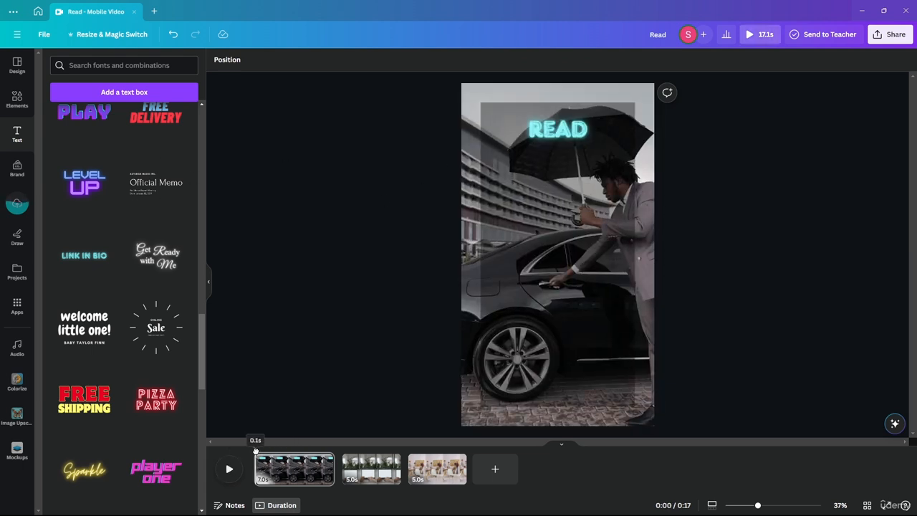
left_click(567, 128)
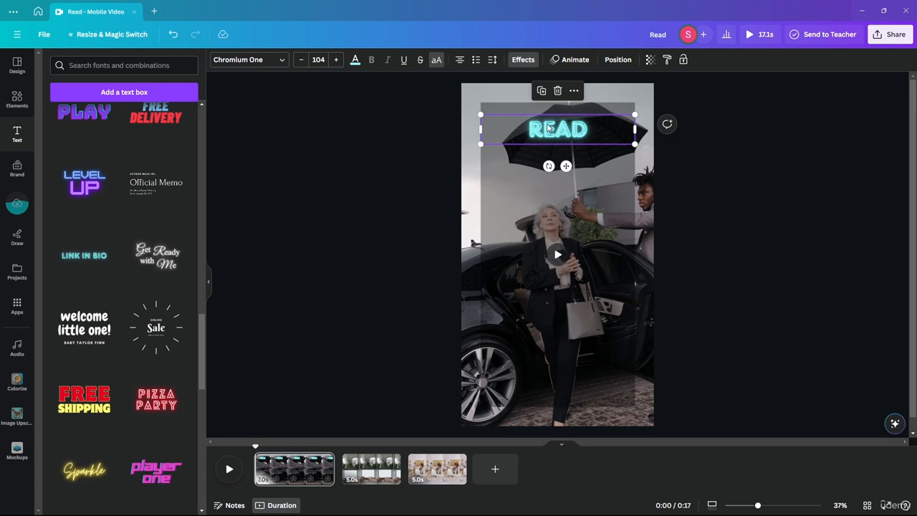
left_click(569, 60)
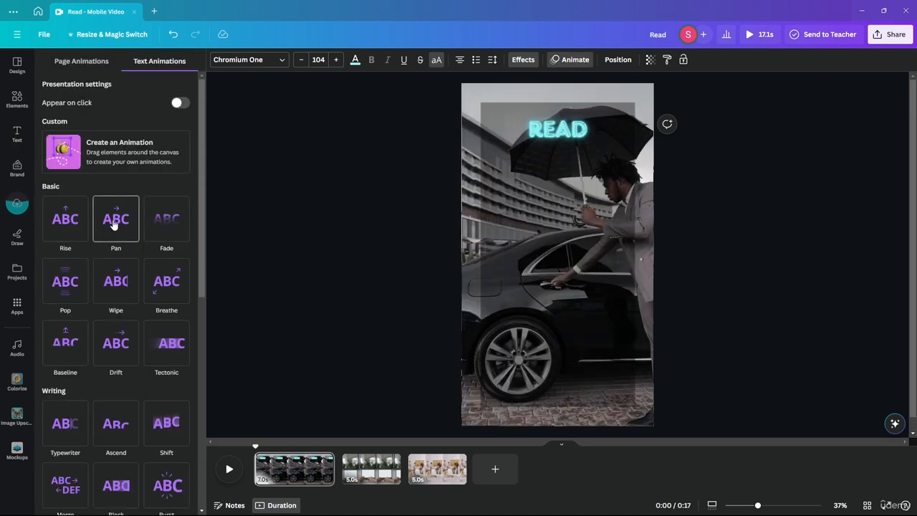
left_click(165, 216)
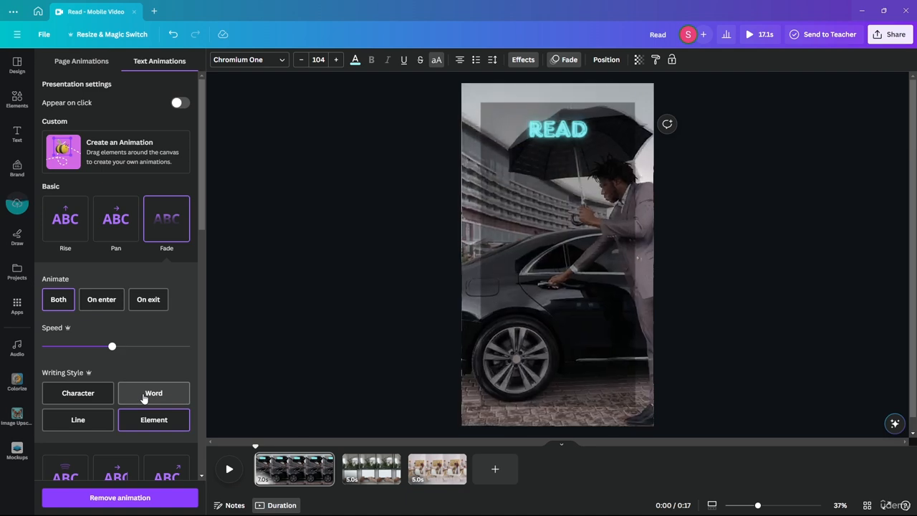
left_click(68, 396)
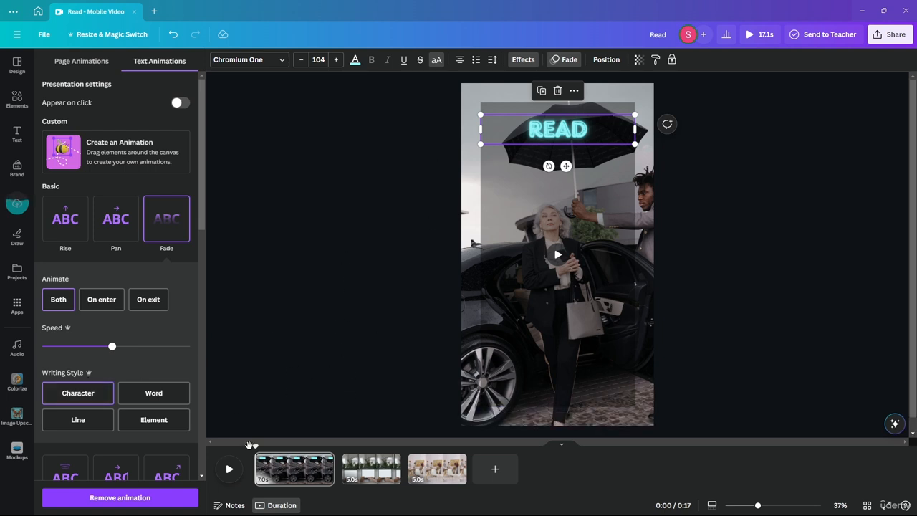
left_click(229, 469)
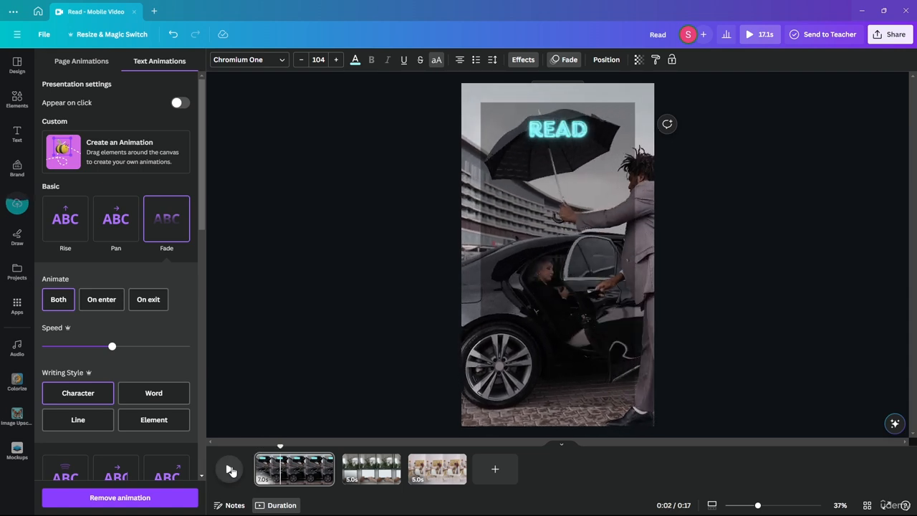
left_click(229, 469)
scroll(128, 295, "down", 6)
scroll(141, 284, "down", 6)
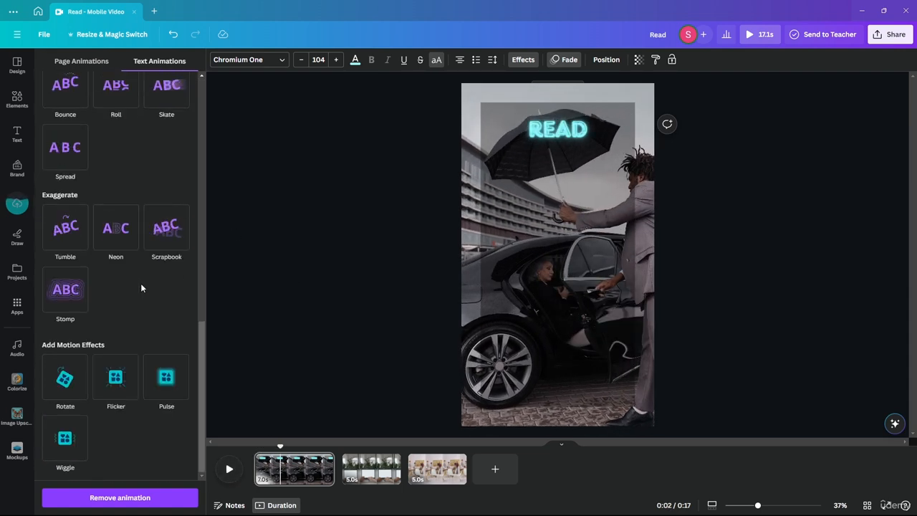
scroll(143, 284, "up", 13)
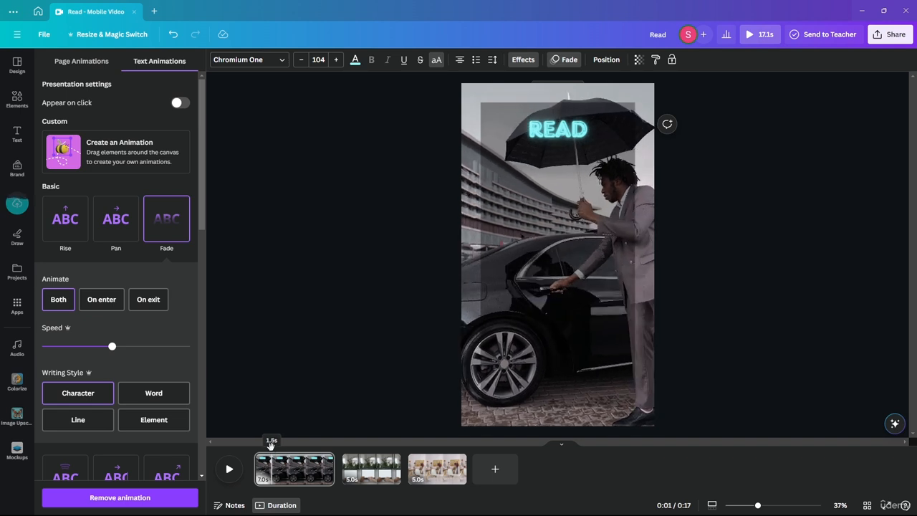
Add a subheading text box and place it around the middle of the overlay rectangle, below READ.
left_click(16, 136)
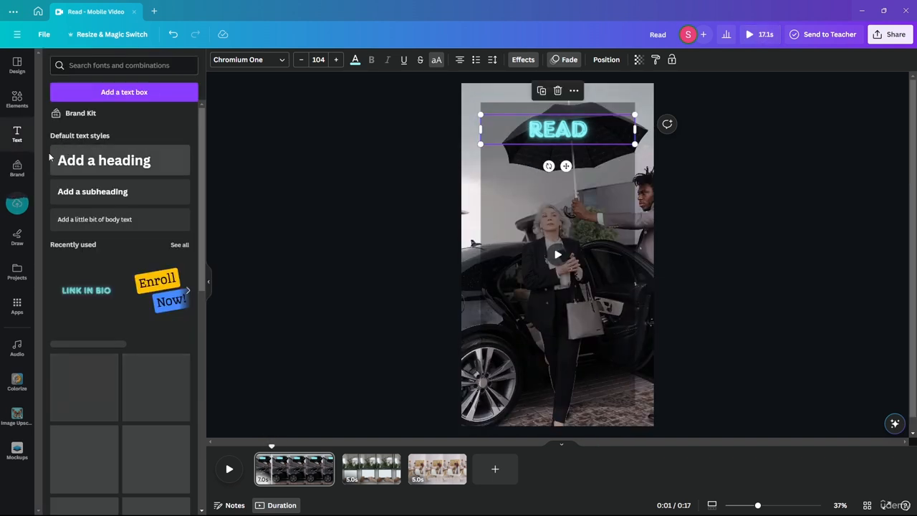
left_click(107, 194)
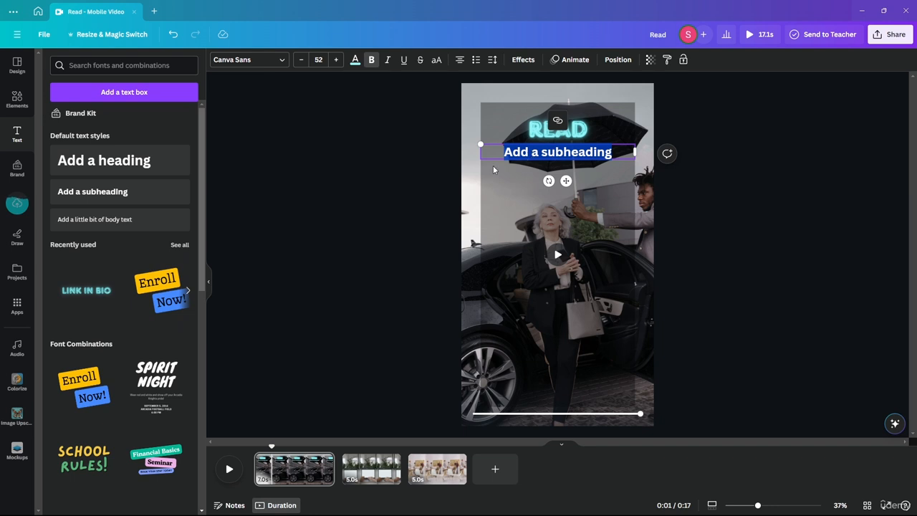
left_click(330, 233)
left_click_drag(531, 154, 534, 218)
Replace the subheading text with "Follow these steps which will lead you to SUCCESS" and move it slightly lower on the overlay.
double_click(539, 216)
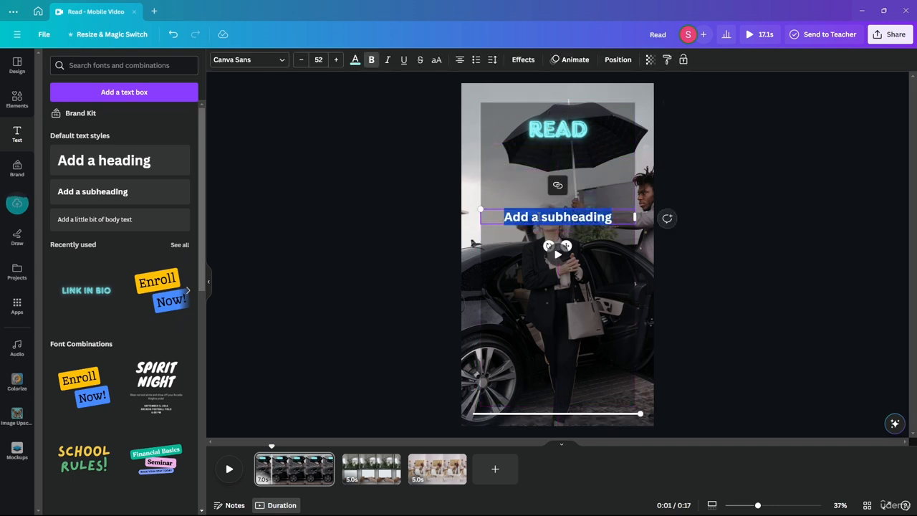
type("Follo")
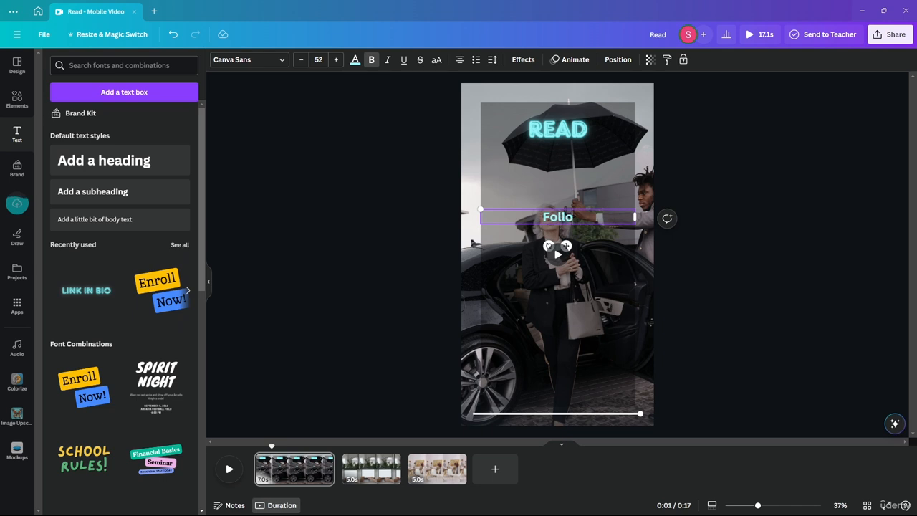
type("w these stea")
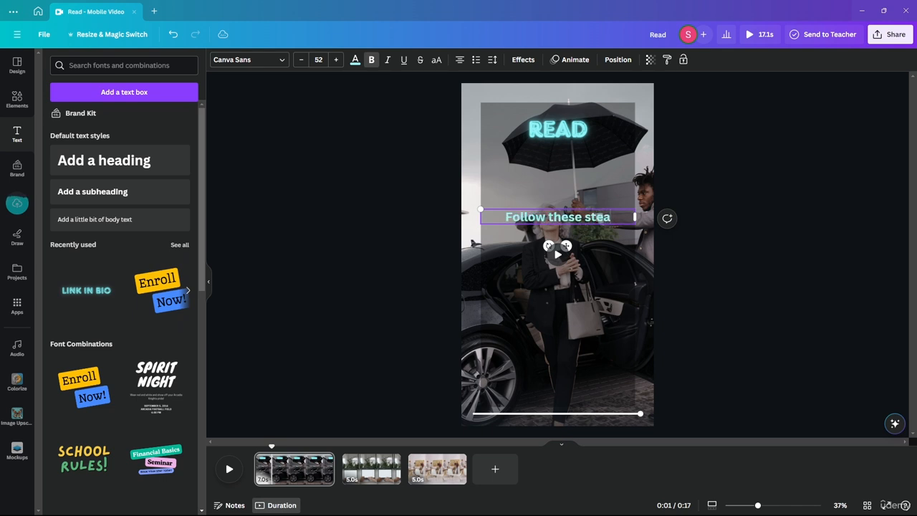
key("BackSpace")
type("ps if")
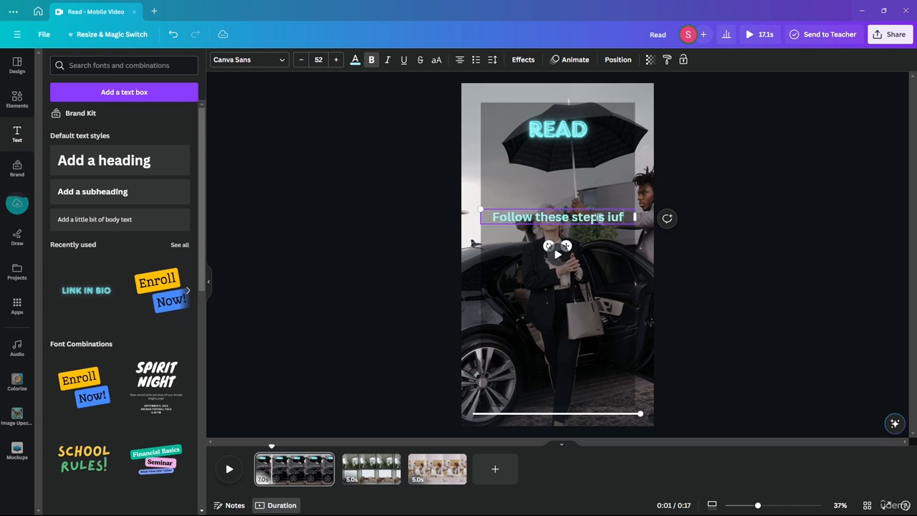
type(" you")
key("BackSpace")
key("BackSpace")
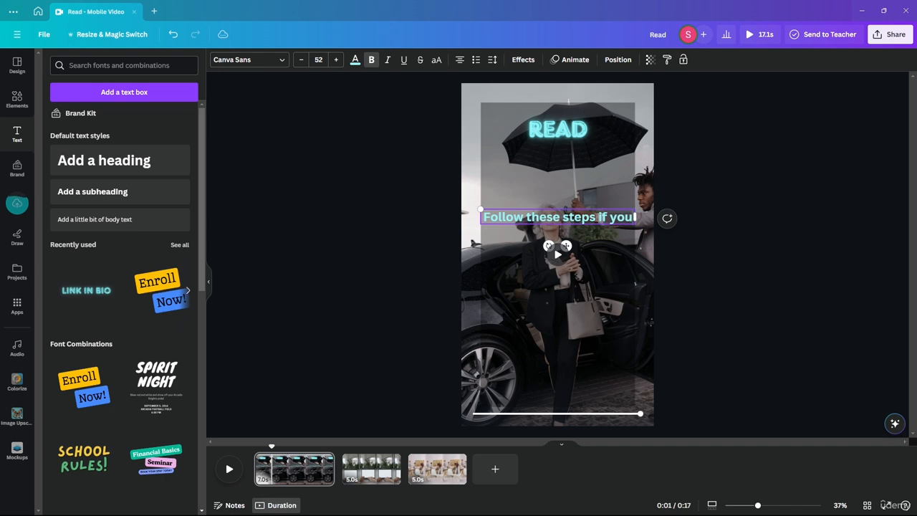
key("BackSpace")
key("BackSpace")
key("BackSpace")
key("BackSpace")
key("BackSpace")
key("BackSpace")
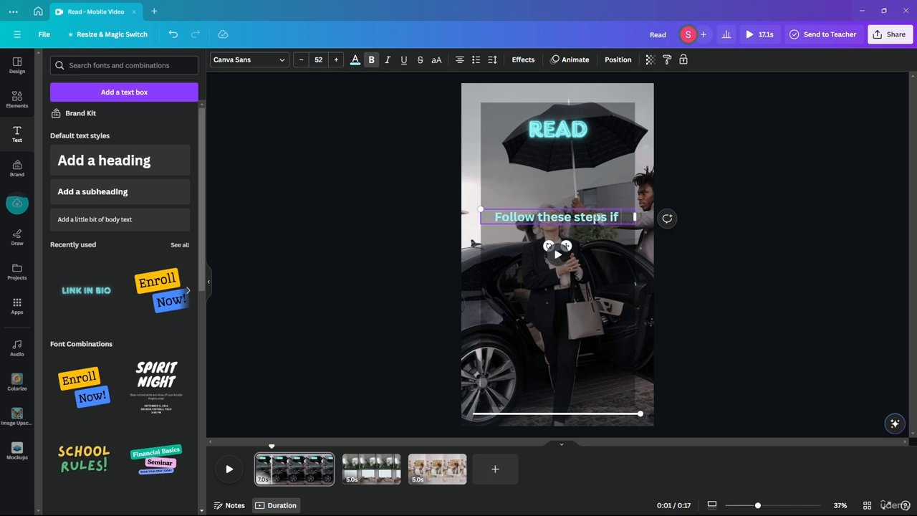
key("Escape")
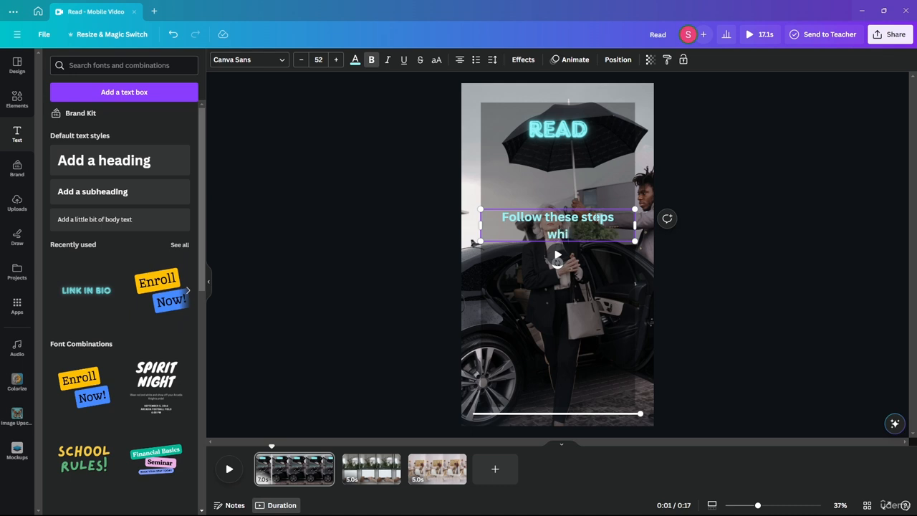
type("mn")
key("BackSpace")
key("BackSpace")
type("will lead")
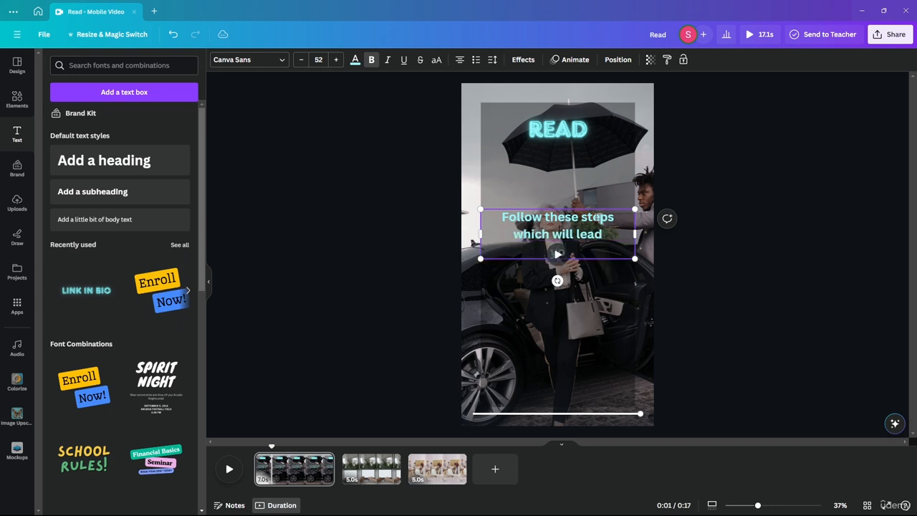
type(" you to SUCCESS")
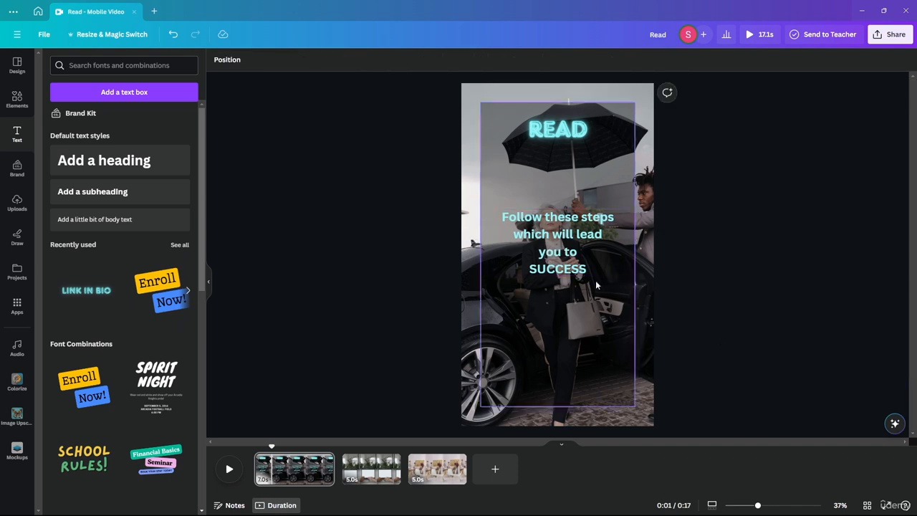
left_click_drag(552, 243, 550, 262)
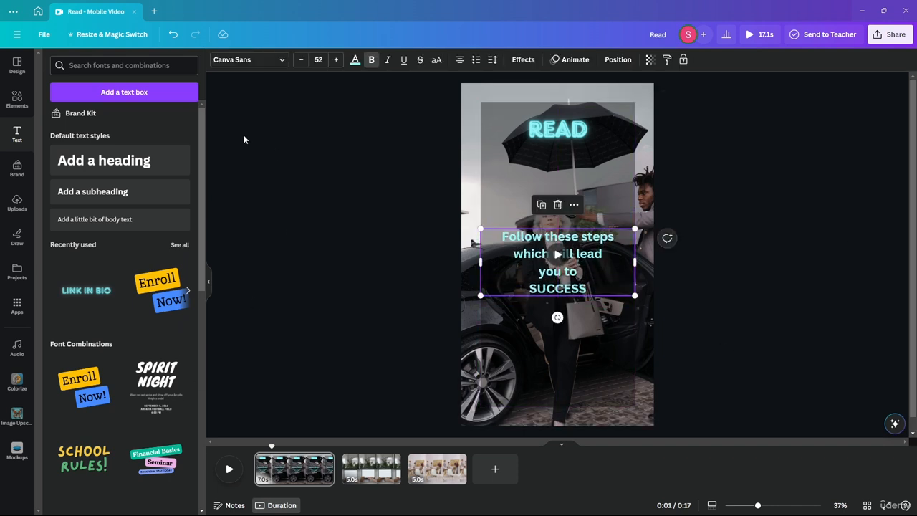
Apply the Neon effect to the "Follow these steps" text and set its intensity to 100.
left_click(561, 62)
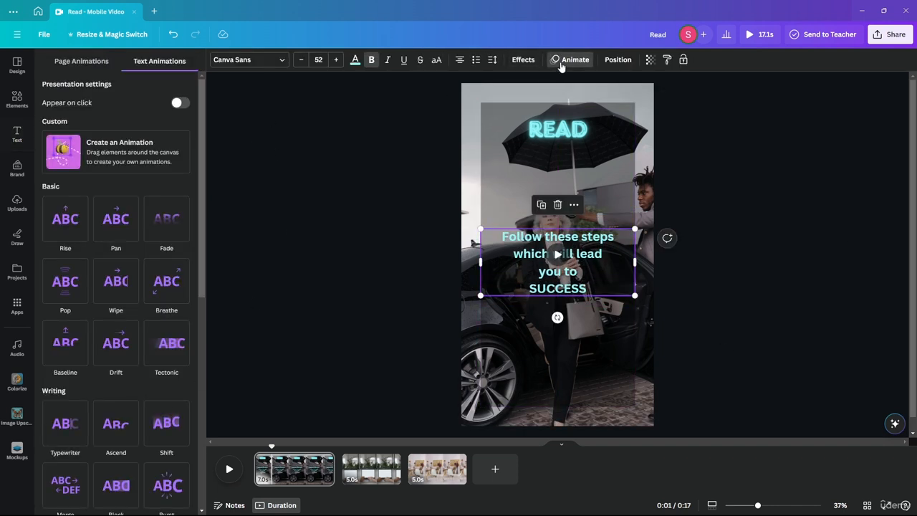
left_click(525, 59)
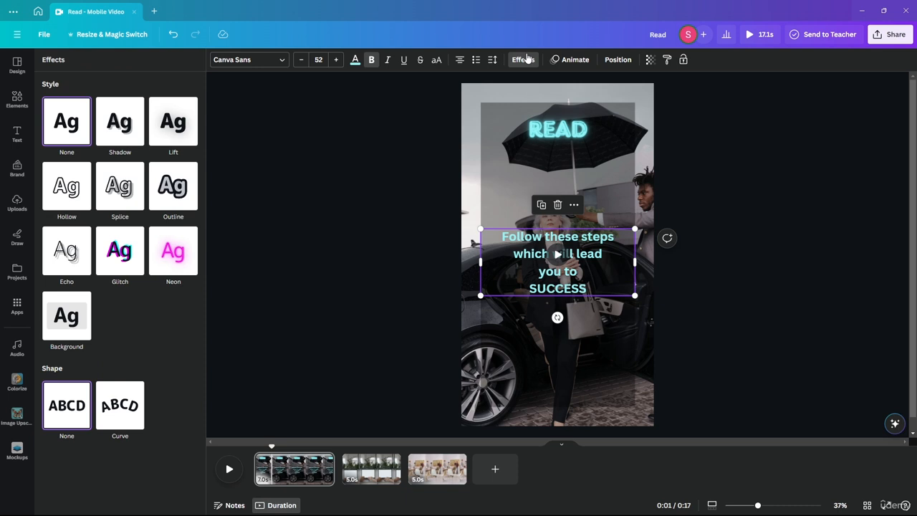
left_click(162, 270)
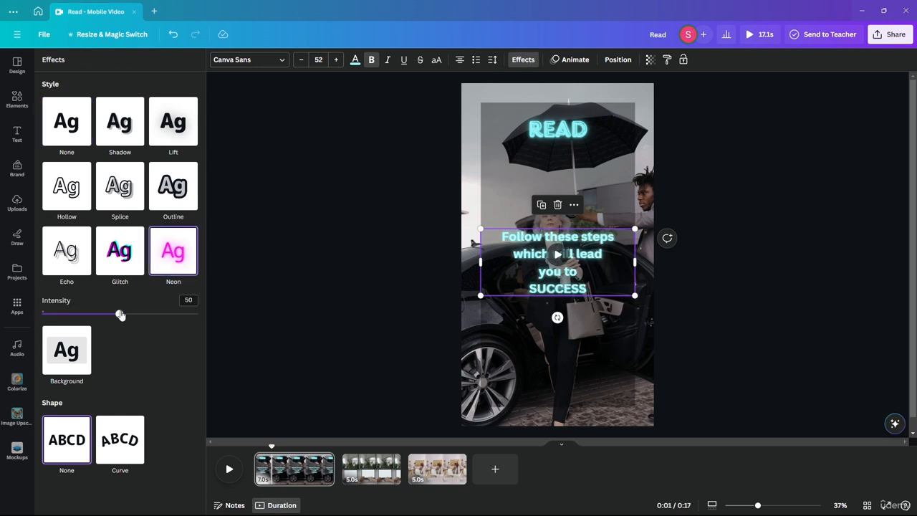
left_click_drag(120, 315, 219, 320)
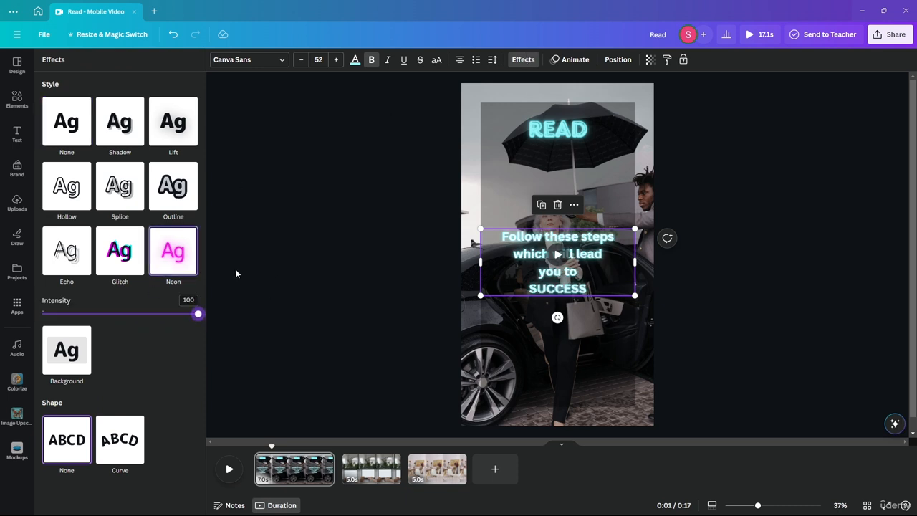
Apply the Shift animation to the "Follow these steps" text, compare the writing styles and keep Word.
left_click(573, 60)
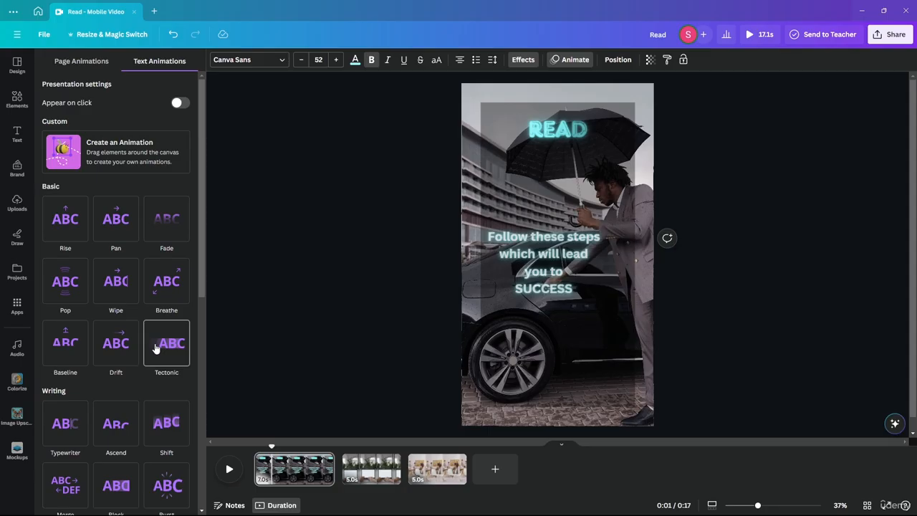
scroll(156, 349, "down", 2)
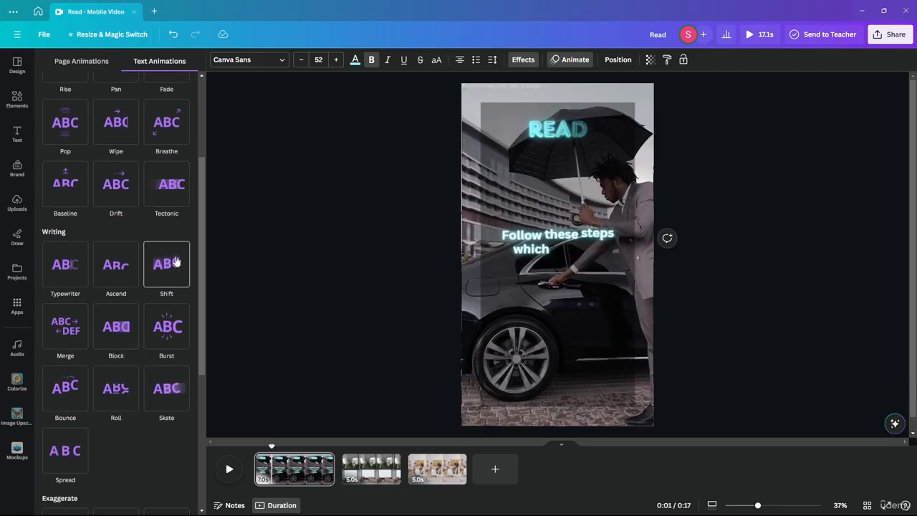
left_click(176, 262)
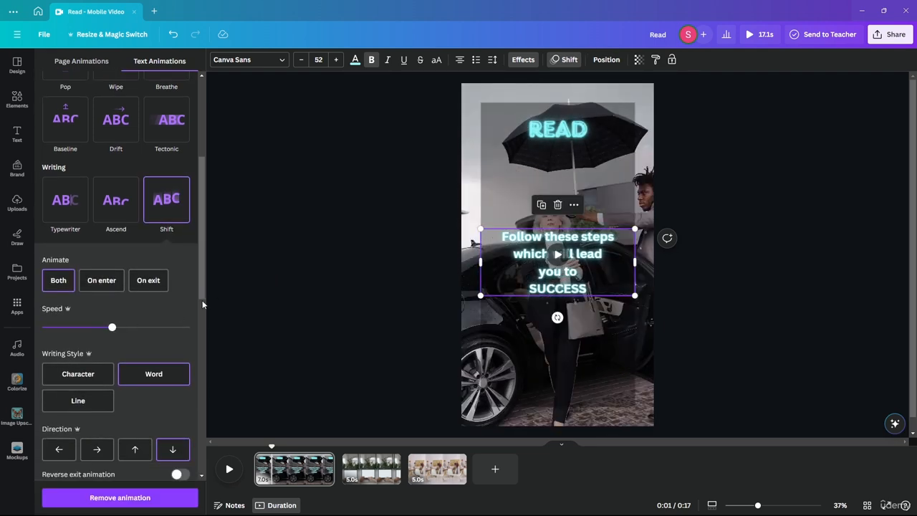
left_click(79, 376)
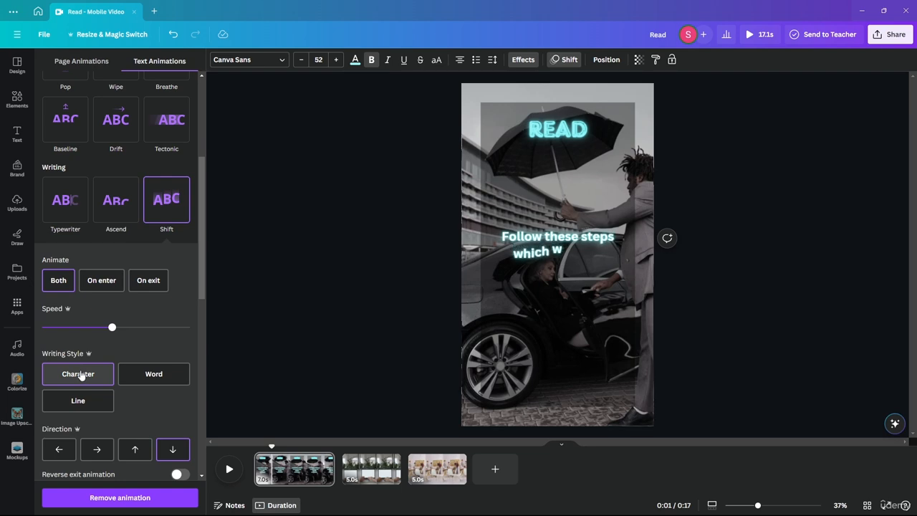
left_click(156, 378)
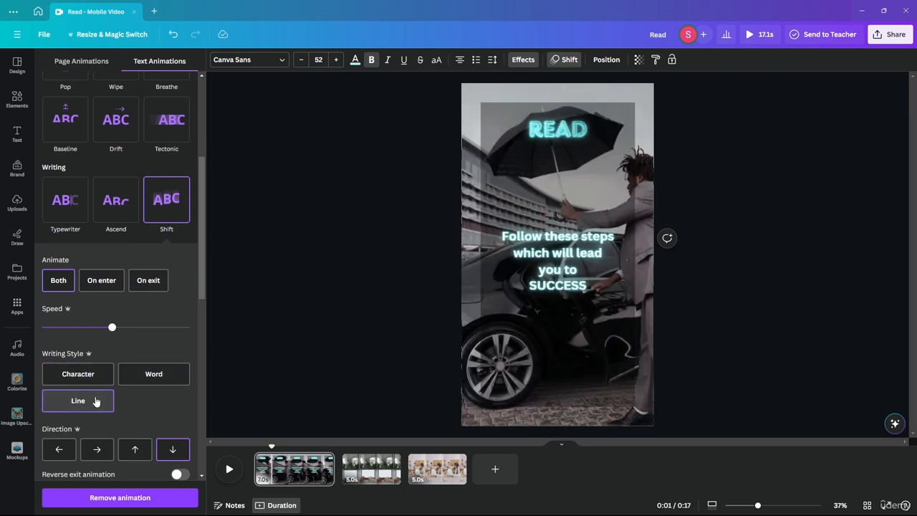
left_click(152, 374)
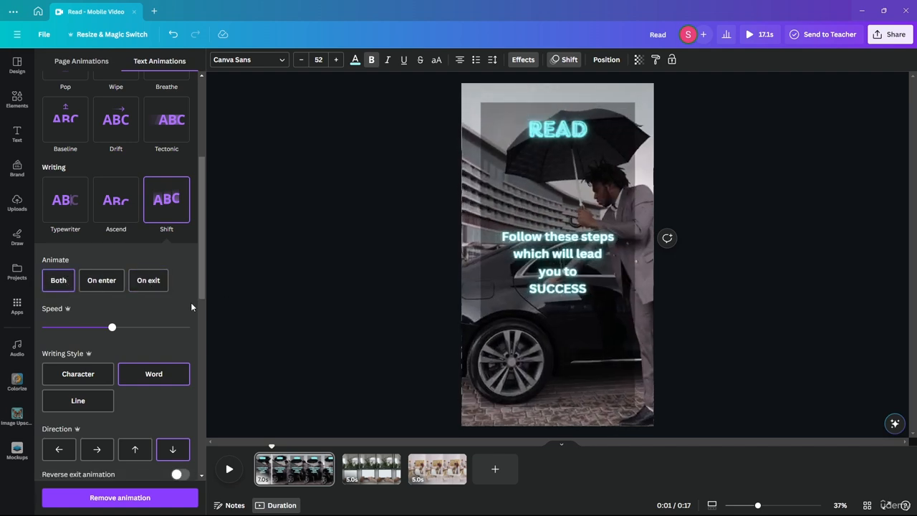
left_click(312, 366)
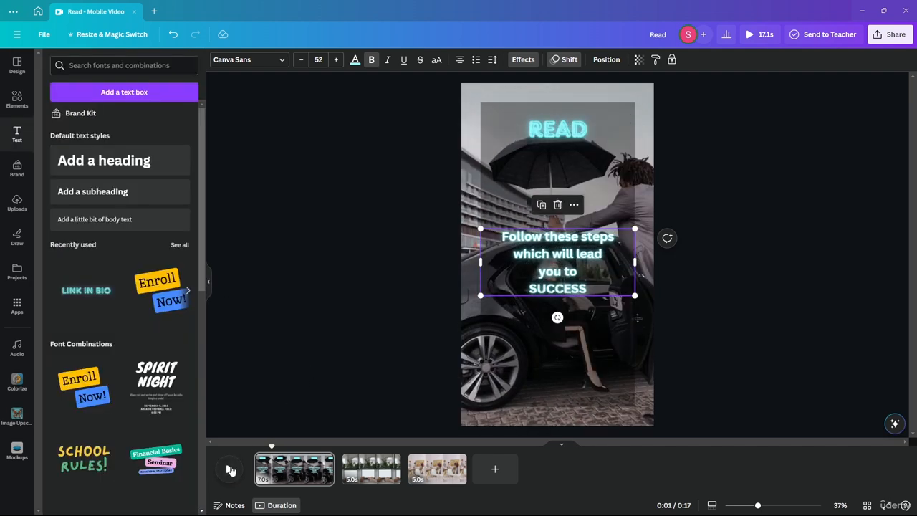
Play back the opening car clip to check the text timing, and split it at about 2.0 seconds.
left_click(229, 469)
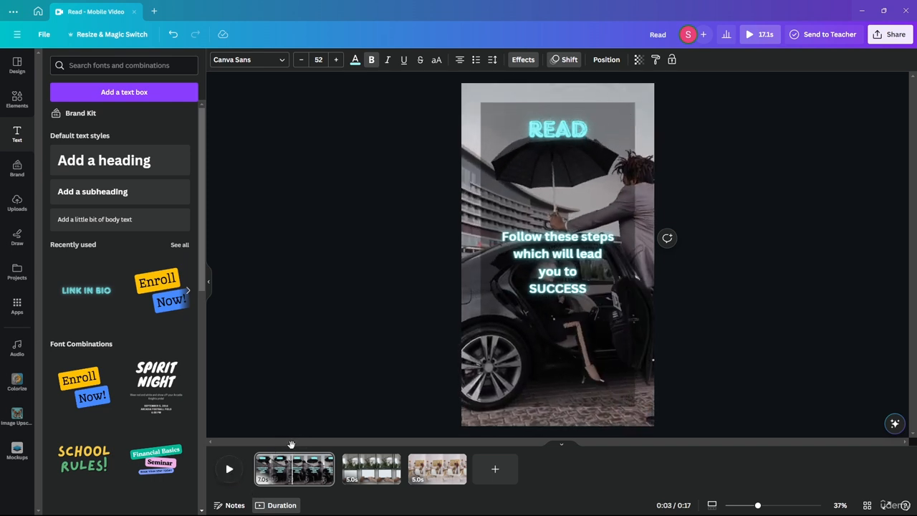
left_click(253, 444)
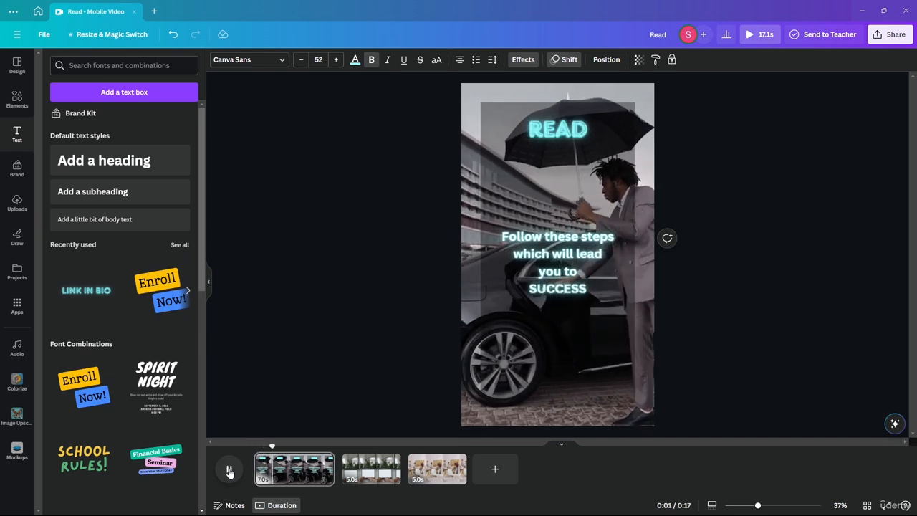
left_click(229, 469)
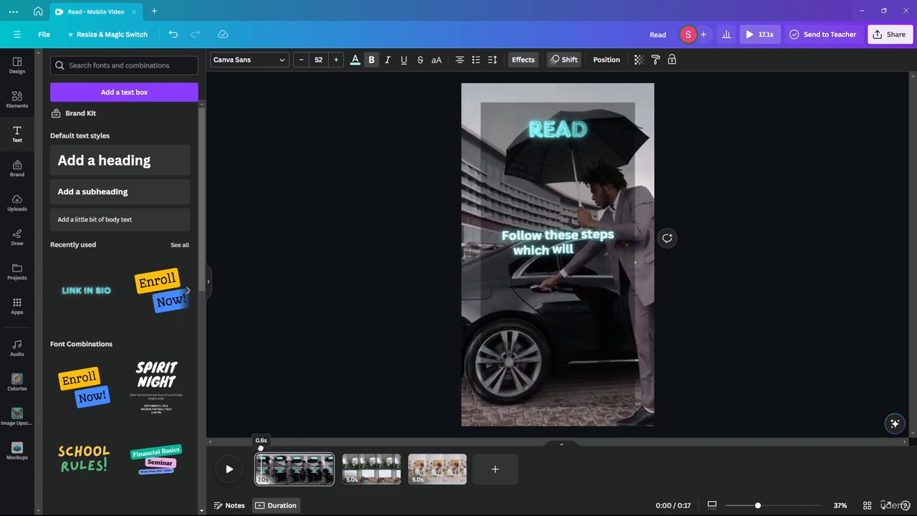
left_click(228, 469)
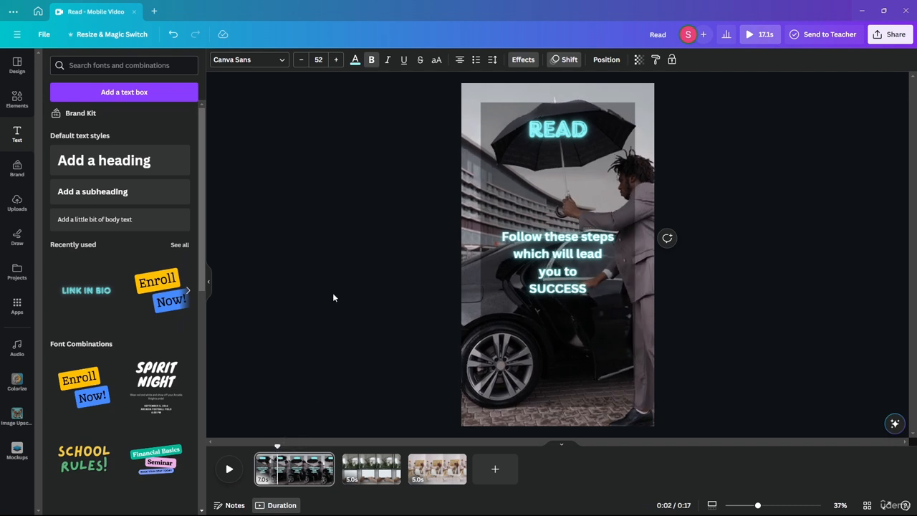
key("s")
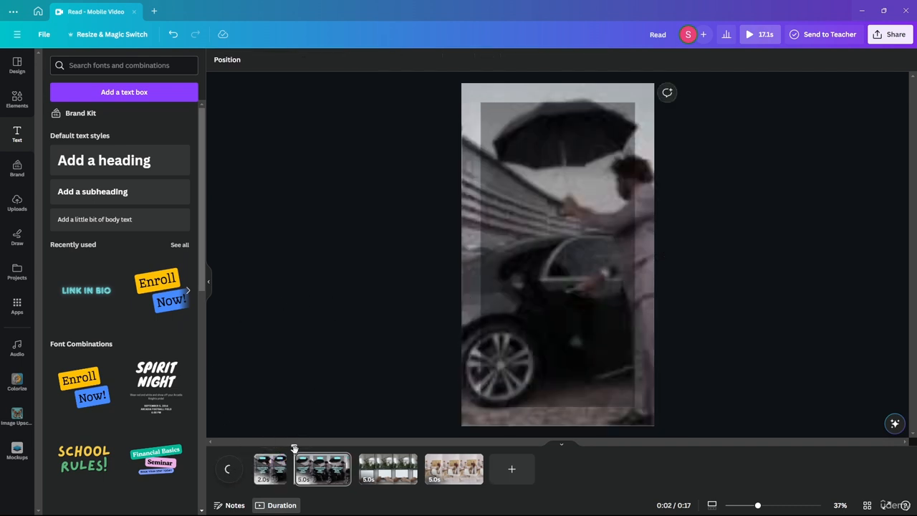
Delete the "Follow these steps" text from the 2.0-second opening part and play back the result.
left_click(270, 467)
left_click(555, 265)
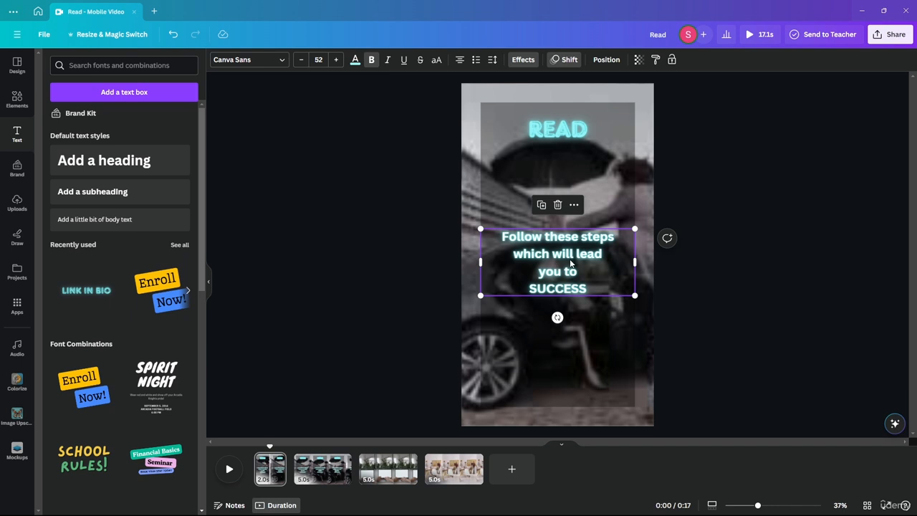
key("Delete")
key("space")
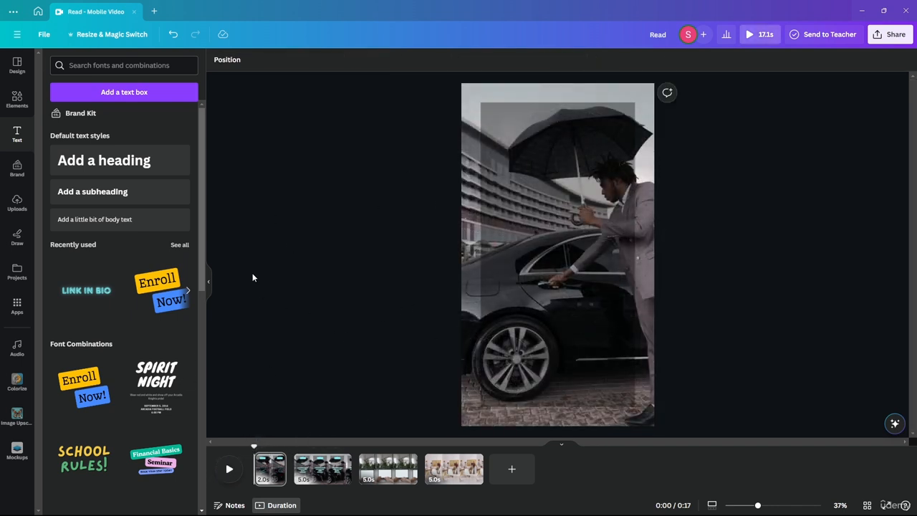
left_click(229, 469)
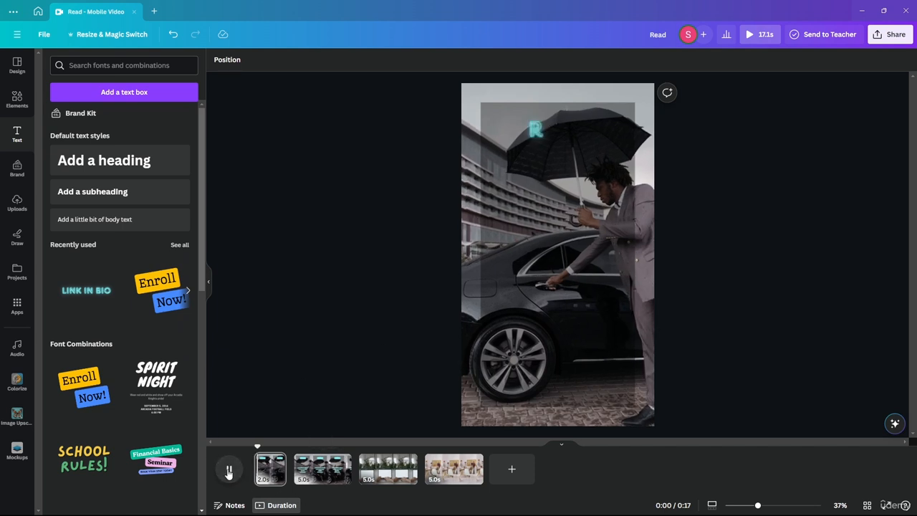
left_click(228, 471)
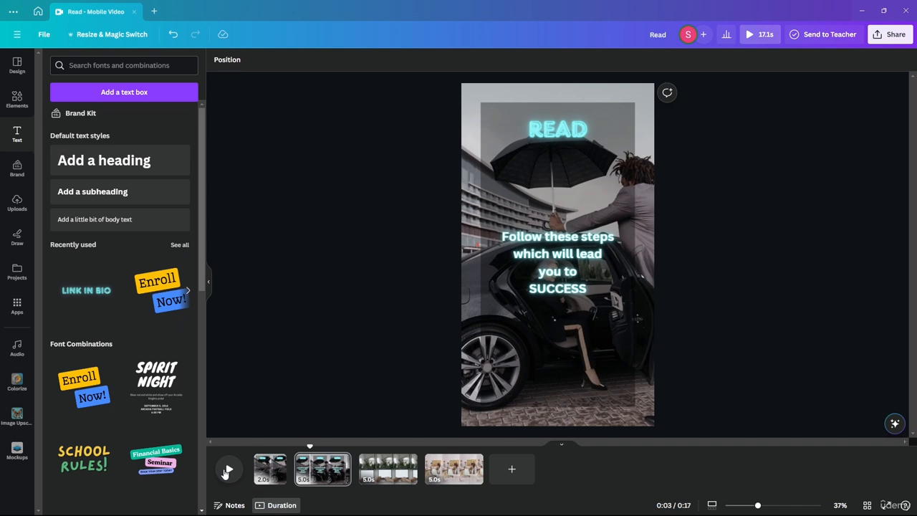
left_click(228, 470)
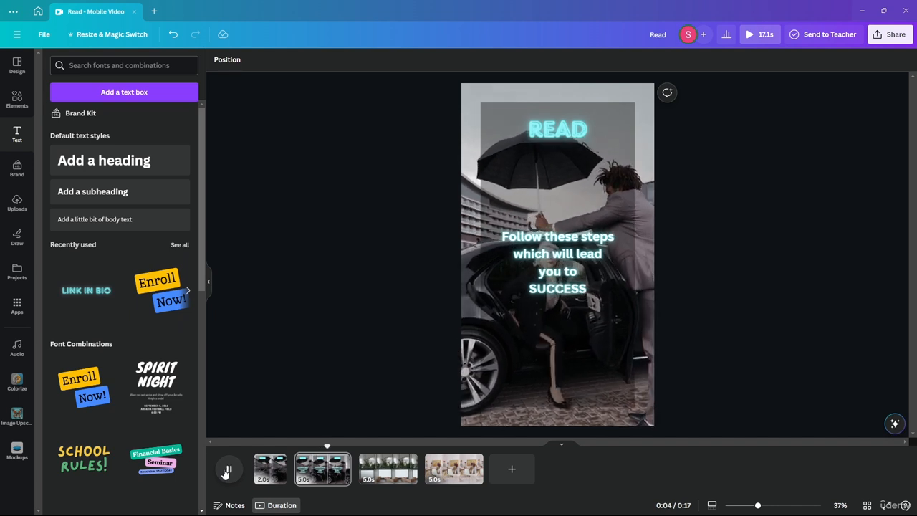
left_click(228, 470)
Delete the READ text from the second car clip and play back both parts from the start.
left_click(561, 130)
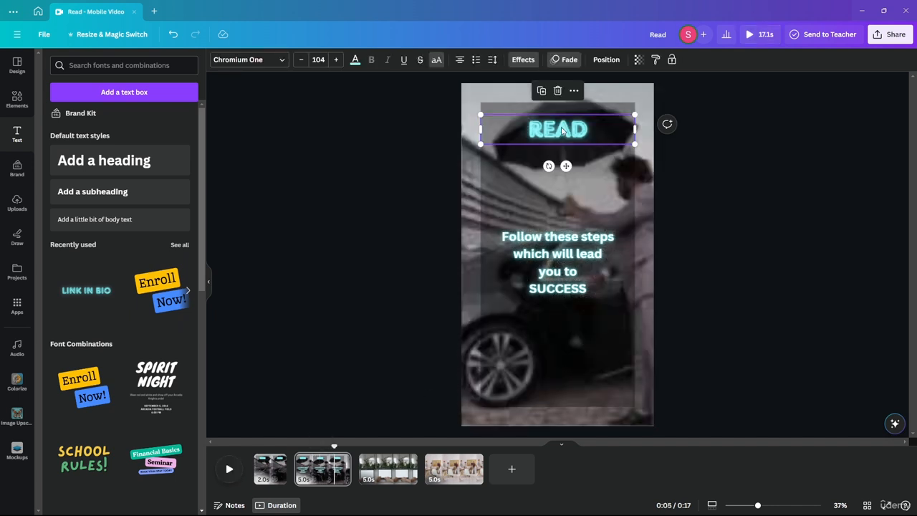
key("Delete")
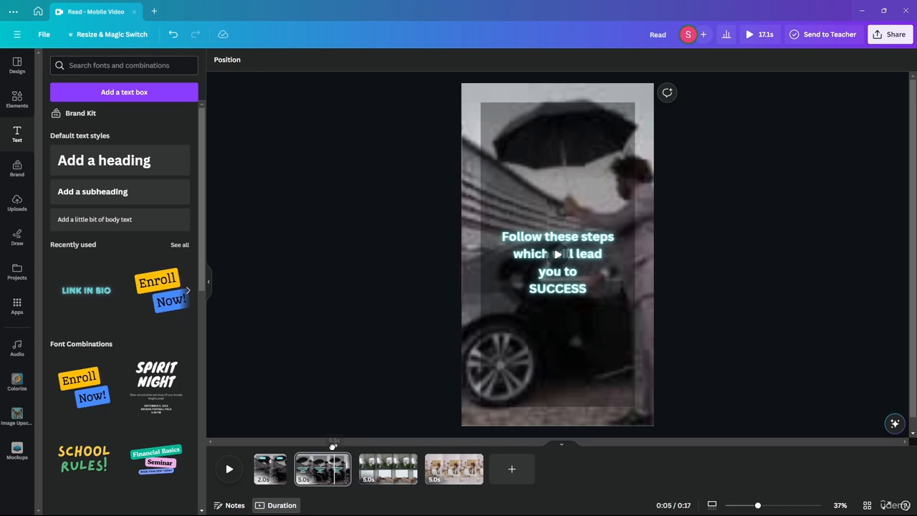
left_click_drag(333, 445, 253, 445)
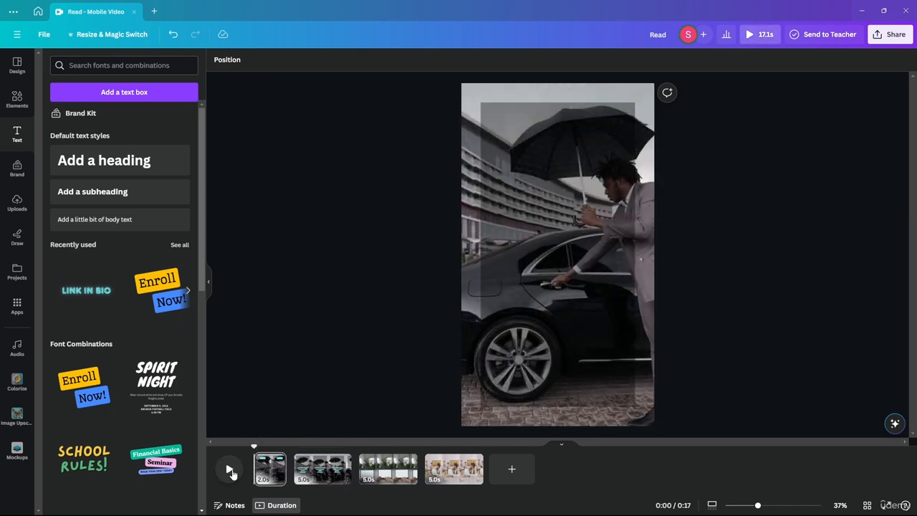
left_click(229, 470)
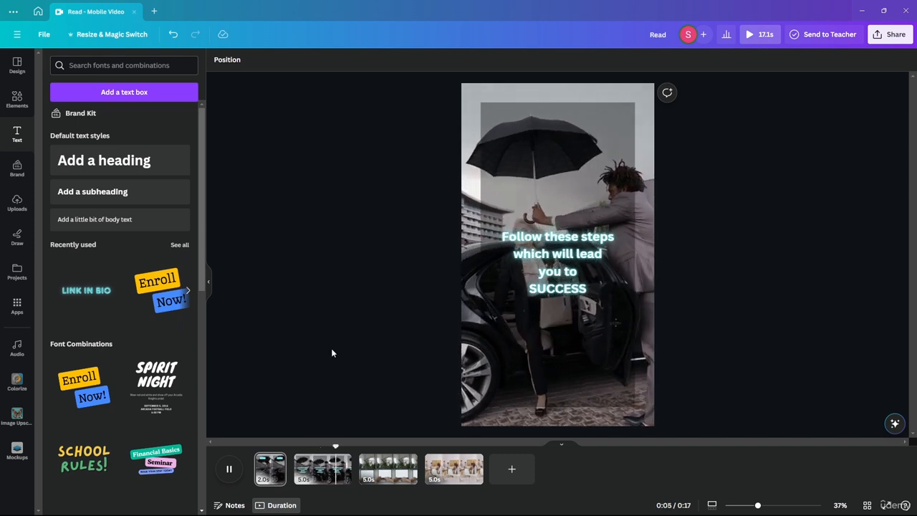
left_click(229, 470)
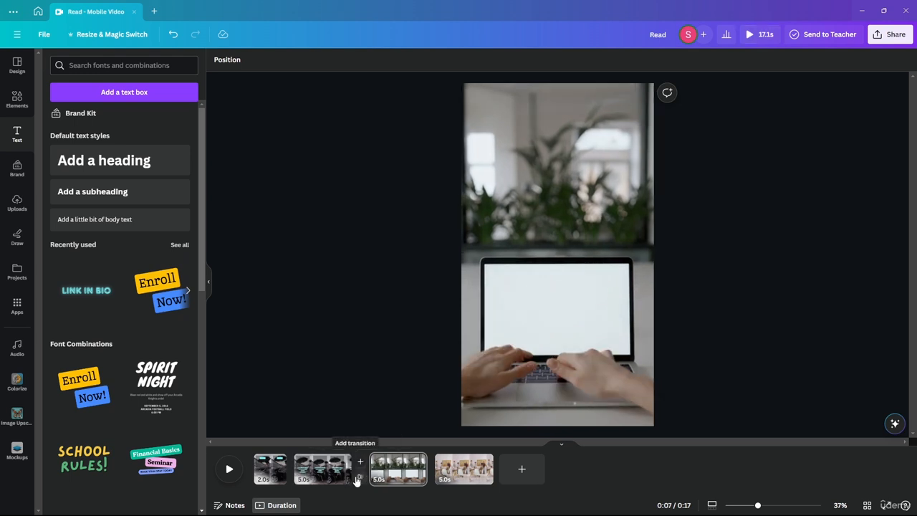
Add a Flow transition with upward direction between the second car clip and the laptop clip.
left_click(361, 474)
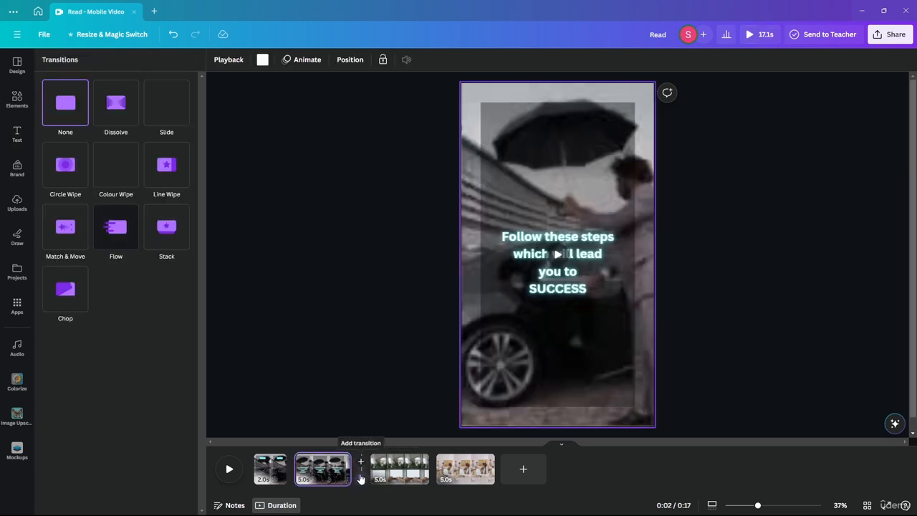
left_click(113, 111)
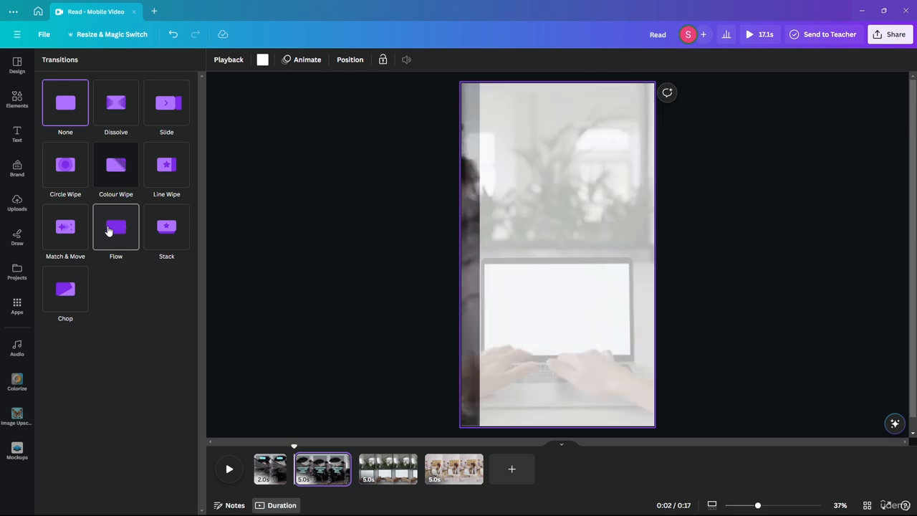
left_click(109, 230)
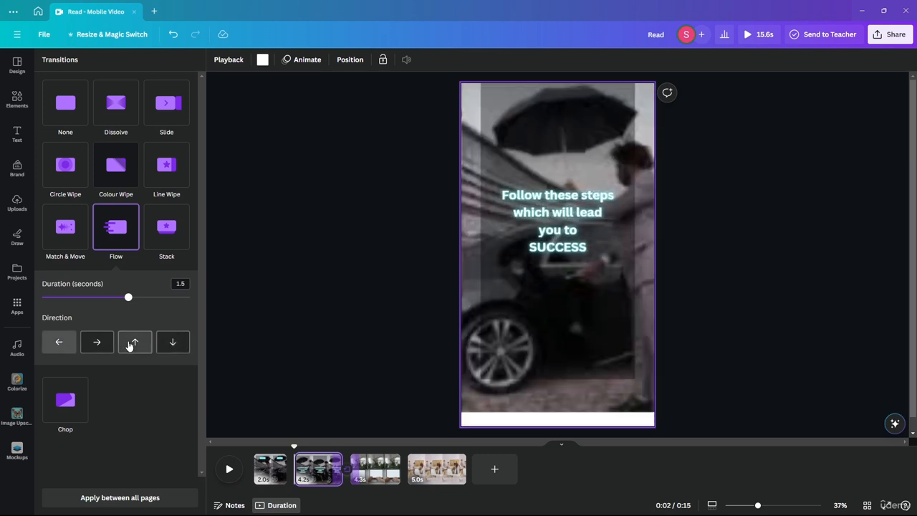
left_click(133, 344)
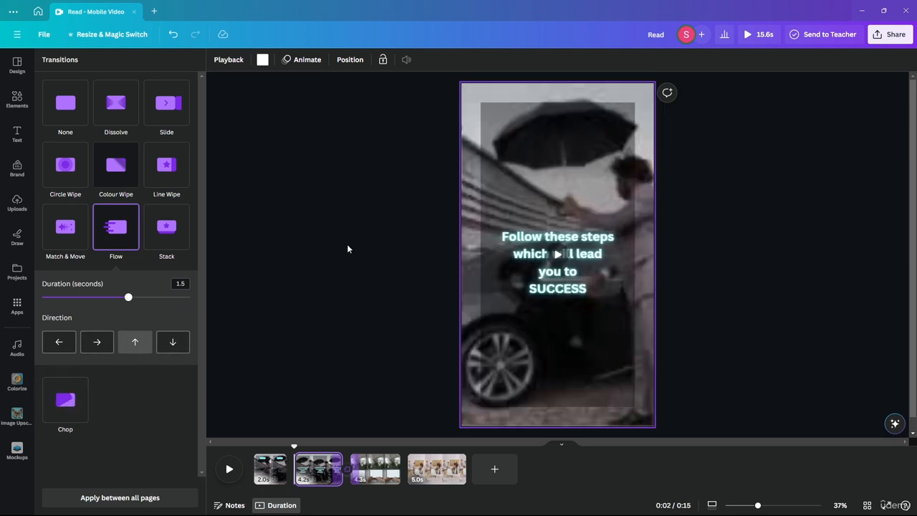
left_click(271, 125)
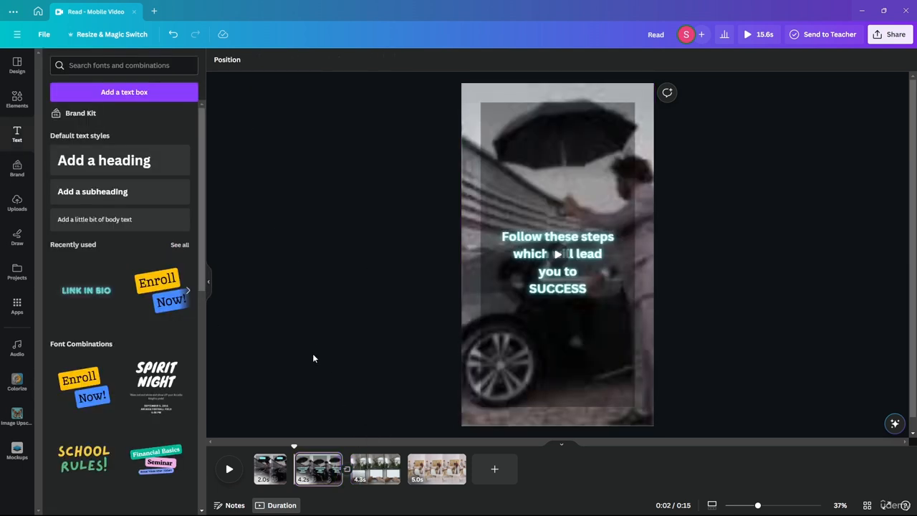
Extend the second car clip and the laptop clip to 5.0 seconds each.
left_click(358, 453)
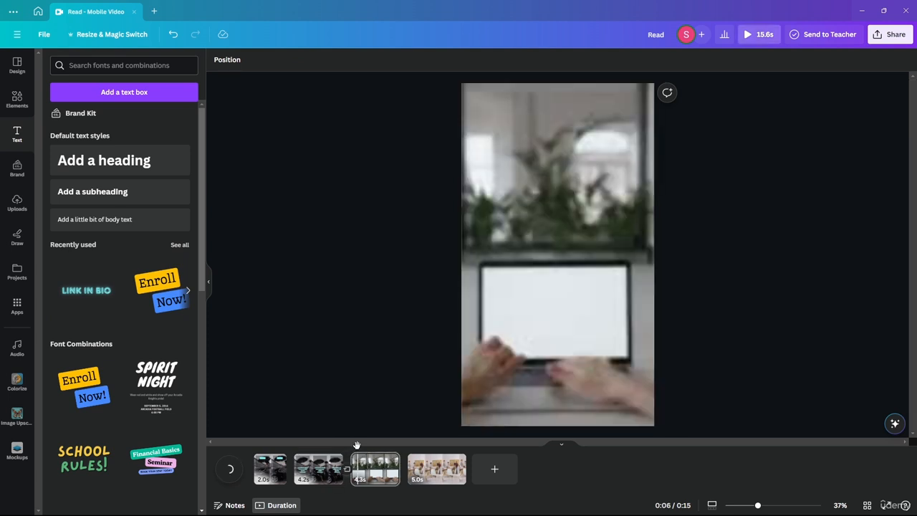
left_click(319, 464)
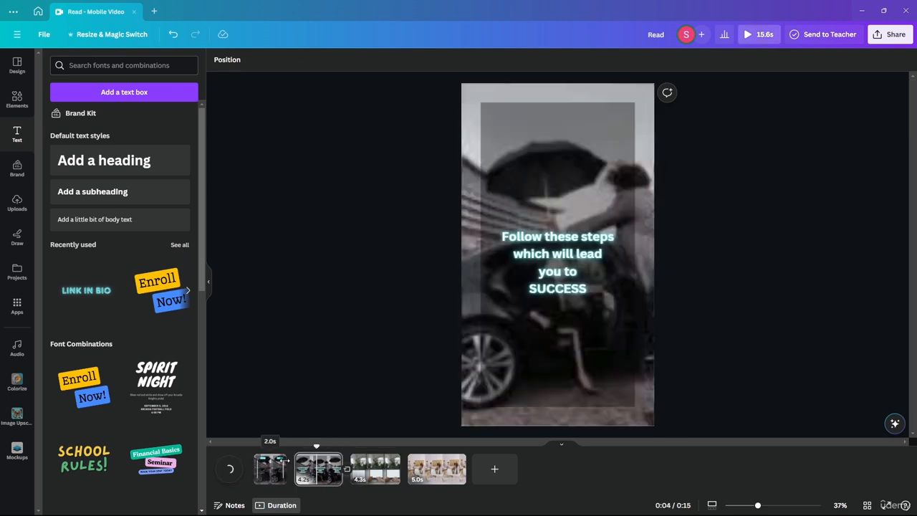
left_click_drag(297, 469, 283, 463)
left_click_drag(289, 456, 229, 458)
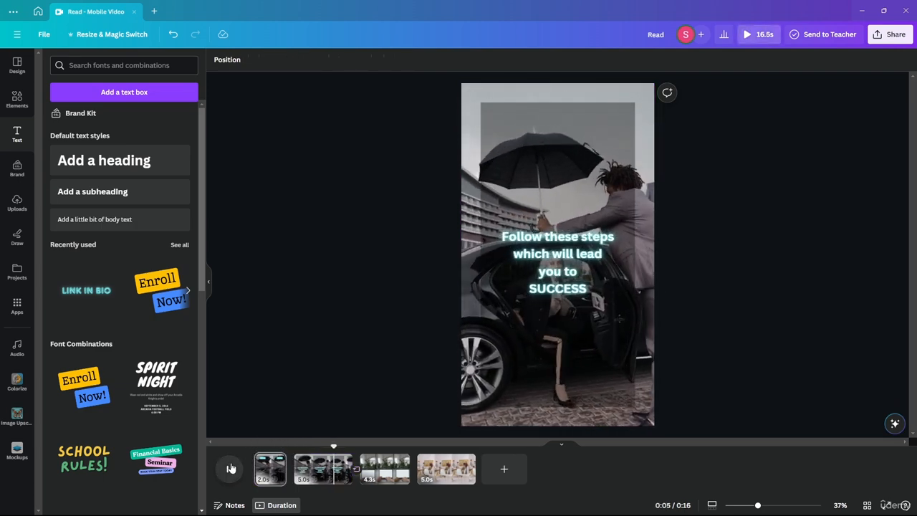
left_click(230, 468)
left_click_drag(409, 476, 418, 473)
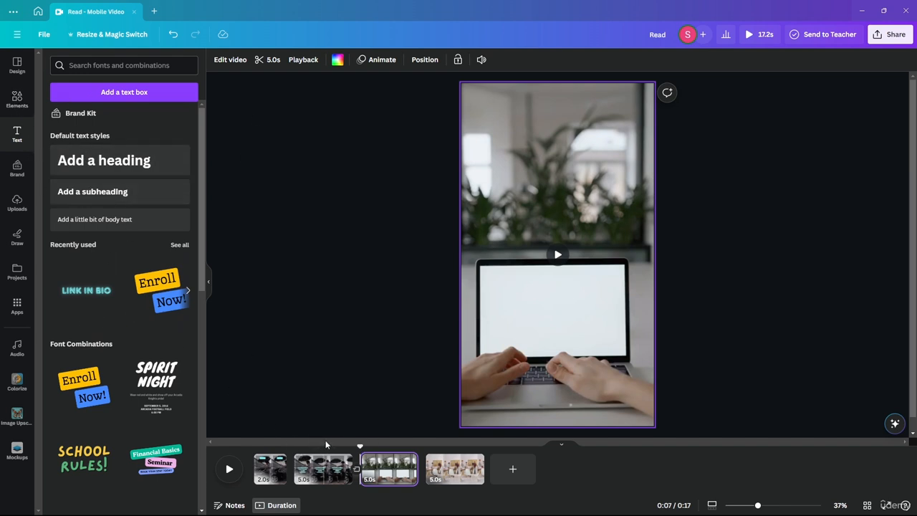
Copy the overlay rectangle and the "Follow these steps" text from the second car clip onto the laptop clip.
left_click(318, 469)
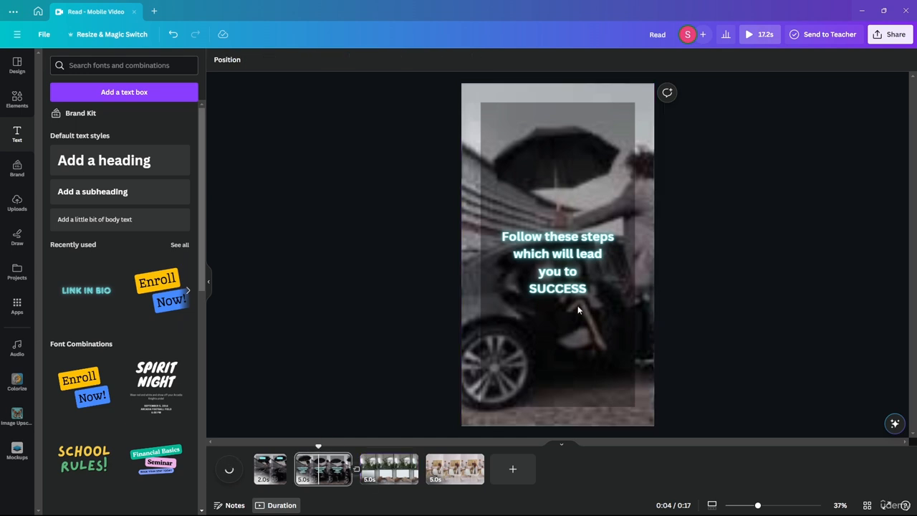
left_click(568, 353)
left_click_drag(319, 443, 380, 444)
left_click(568, 272)
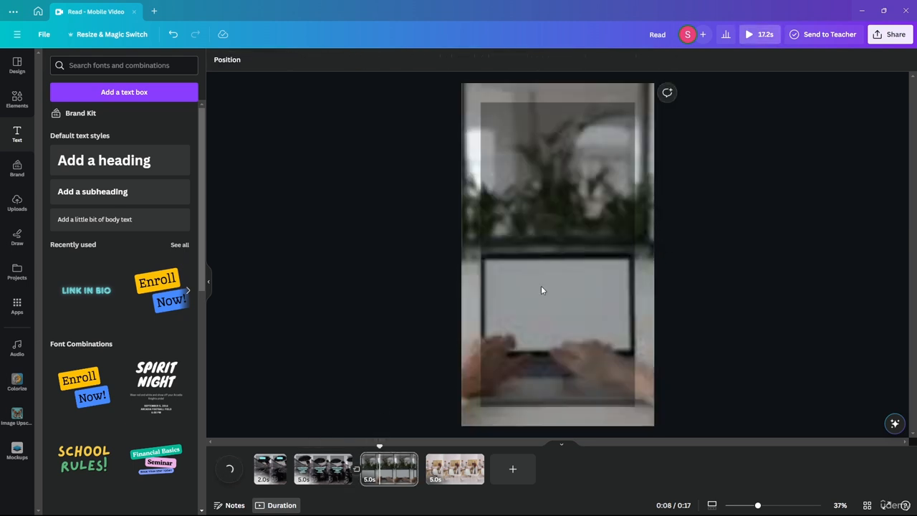
Replace the copied text on the laptop clip with "first fix health." and, on a new line, "health is the ultimate wealth.".
double_click(549, 257)
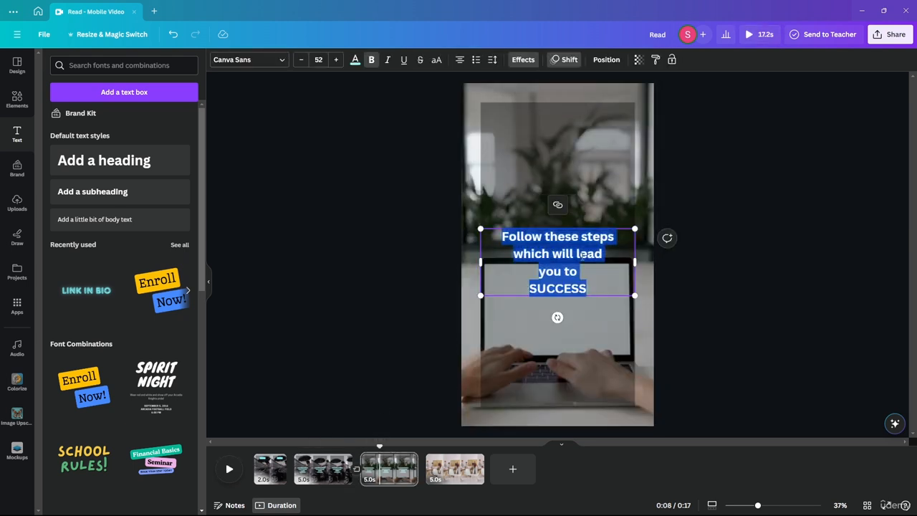
type("first")
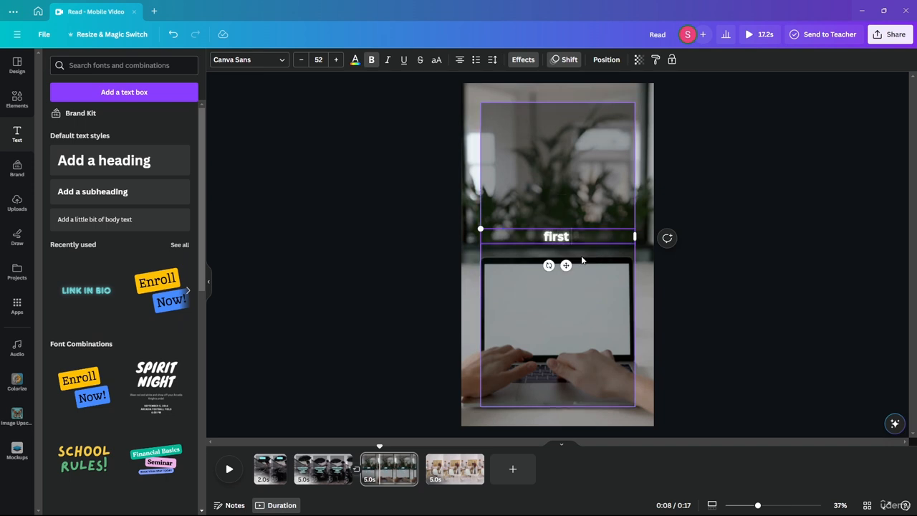
type(" fix he")
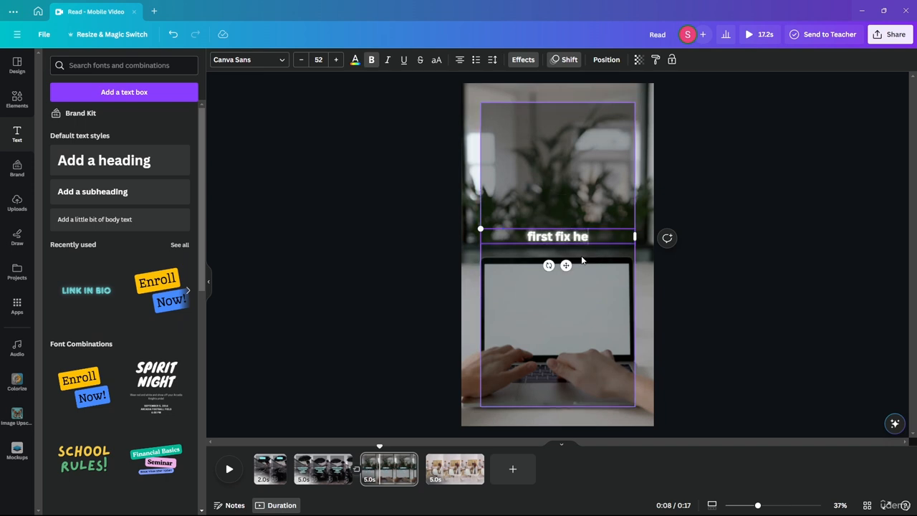
type("alth.")
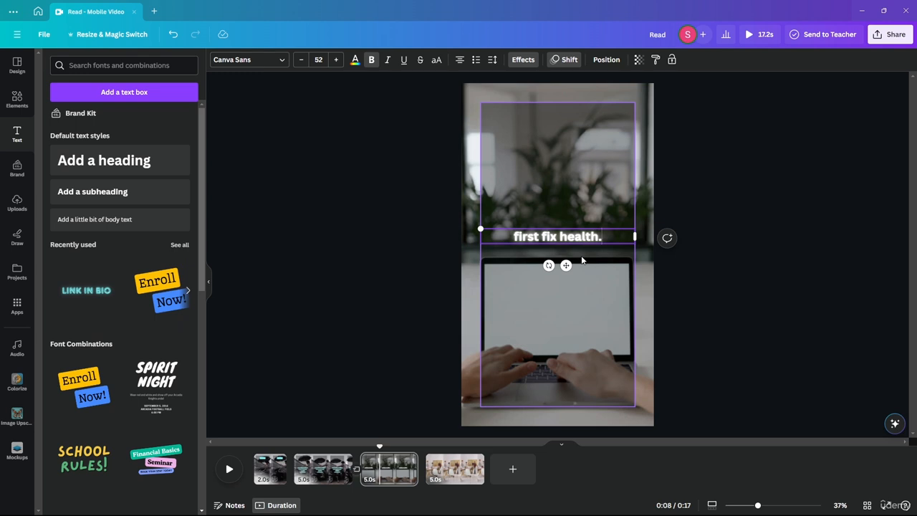
key("Return")
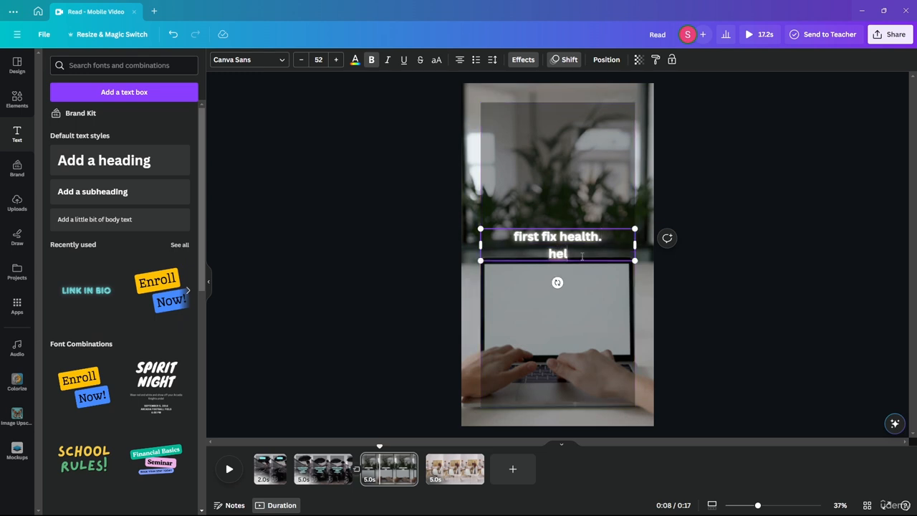
type("health i")
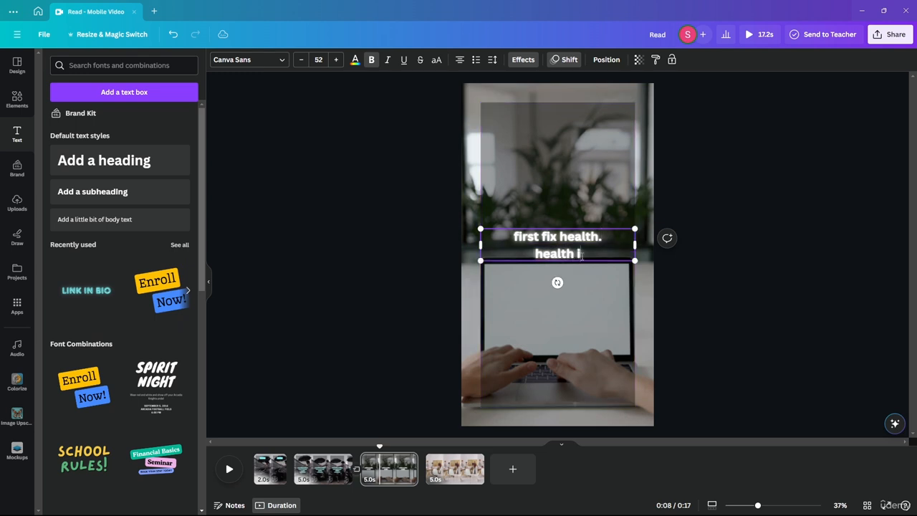
type("s the ultimate w")
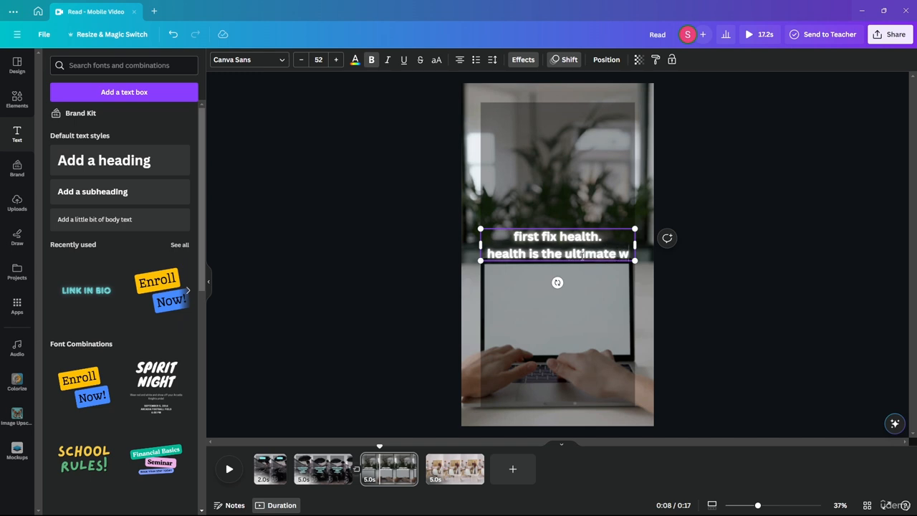
key("BackSpace")
key("Return")
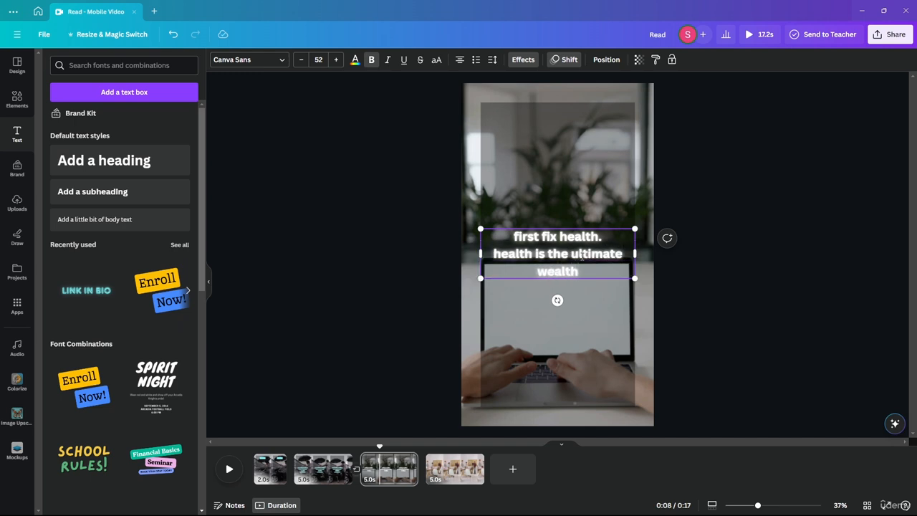
type("wealth.")
key("Return")
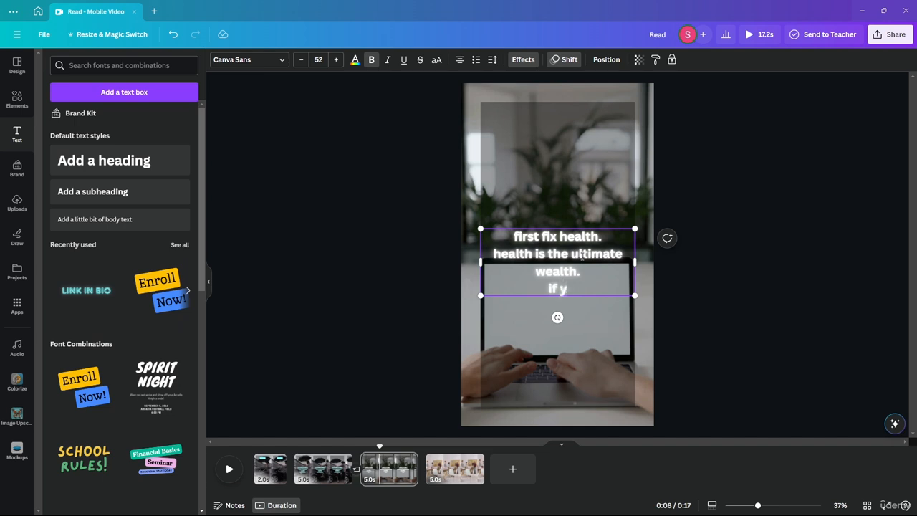
Continue the laptop clip's text with "if your not healthy," and, on the following line, "you wont work properly,".
type("imate wealth. If your not health")
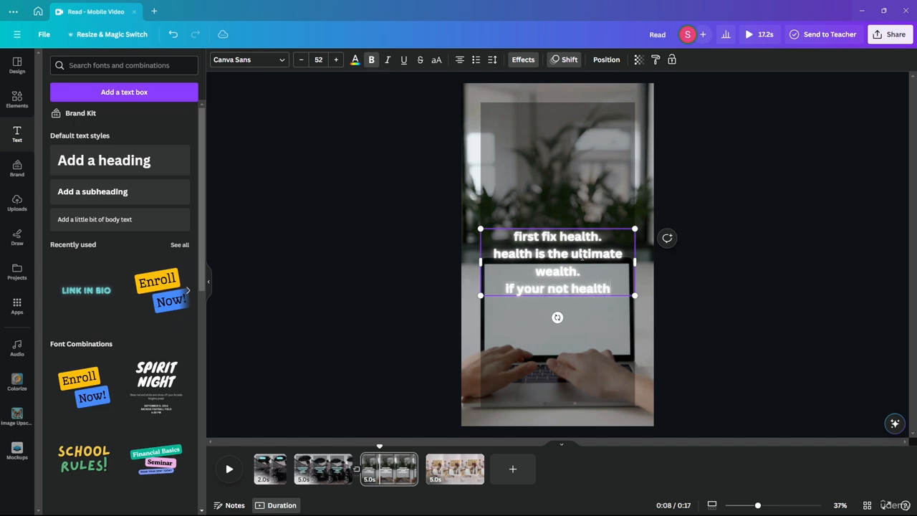
type("y,")
key("Return")
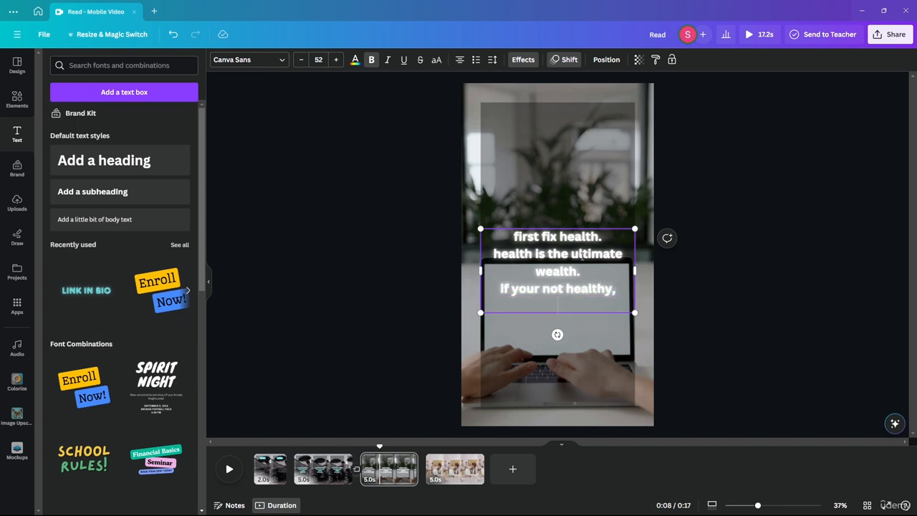
type("you wont")
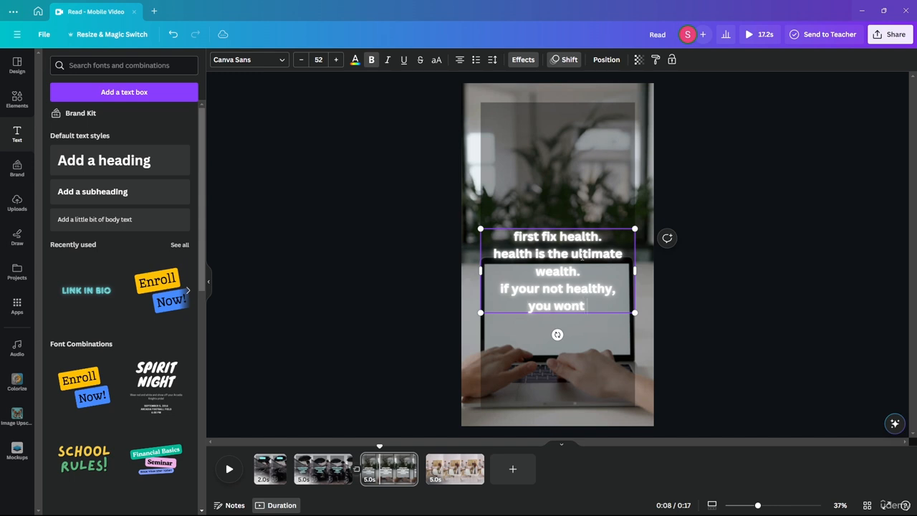
type(" work prope")
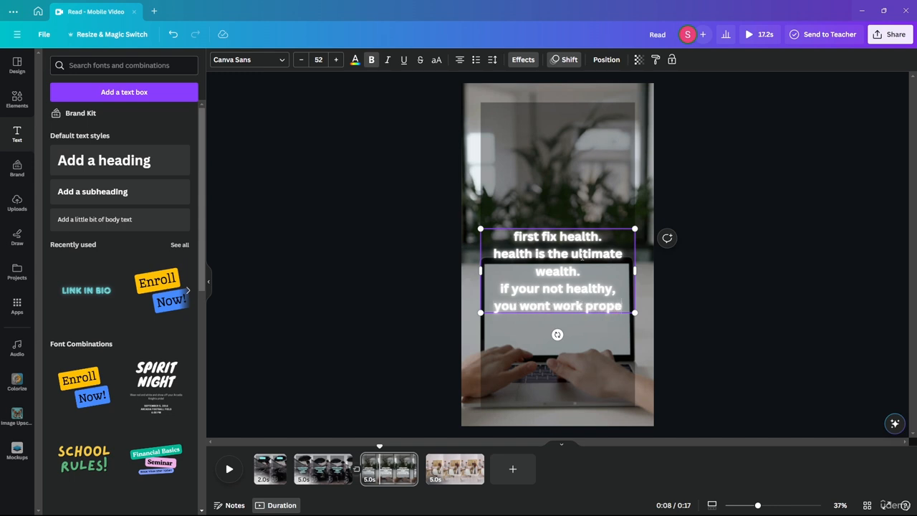
type("rly,")
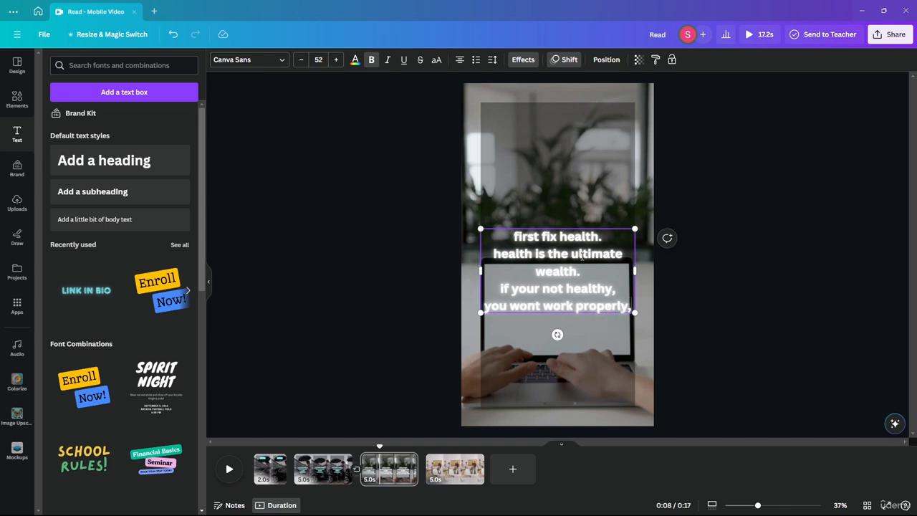
Add "you'll lose drive and a chance at life." below the existing lines of the laptop clip's text.
key("Return")
type("you'll")
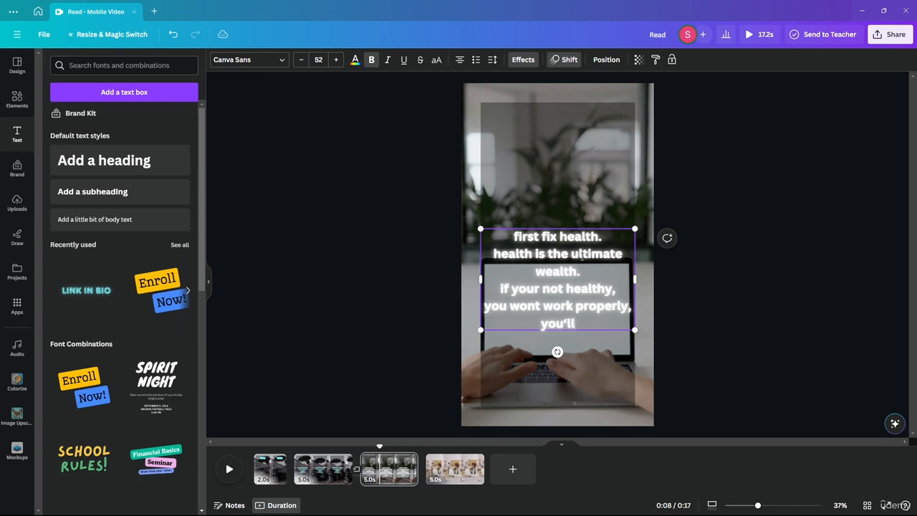
type(" lose")
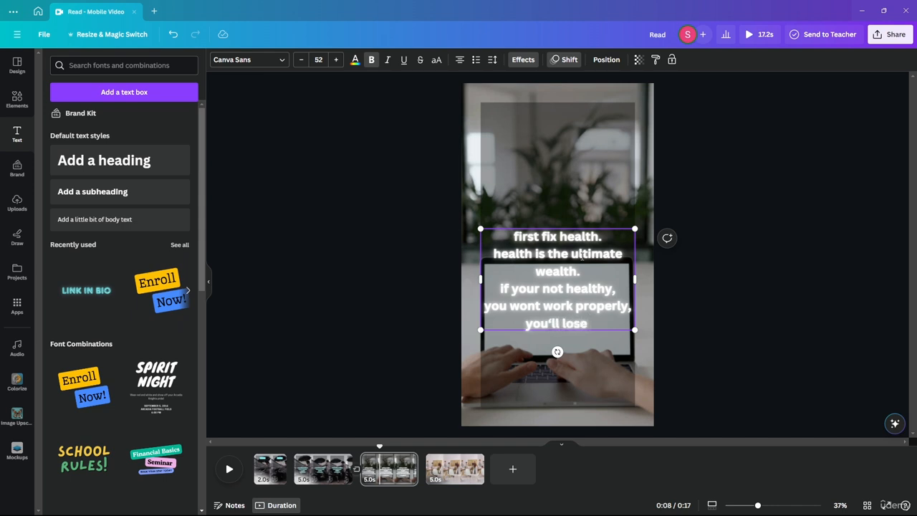
type(" d")
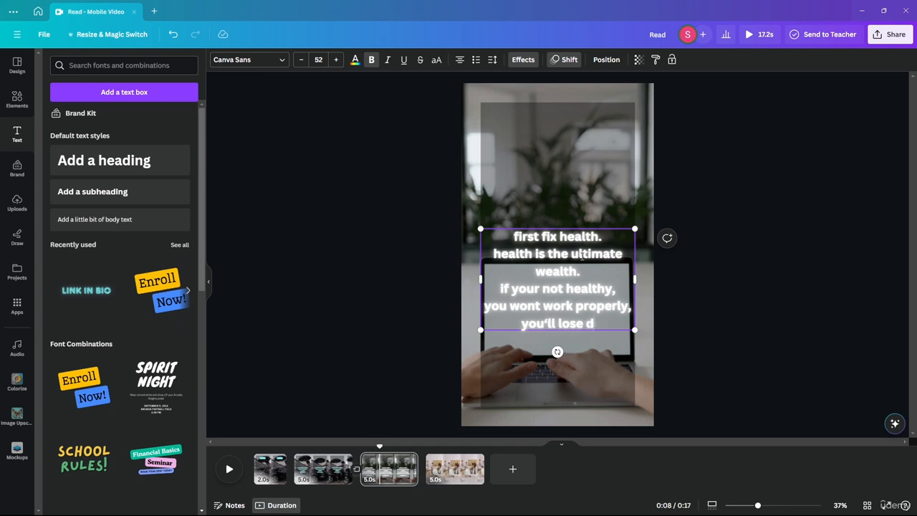
type("rive a")
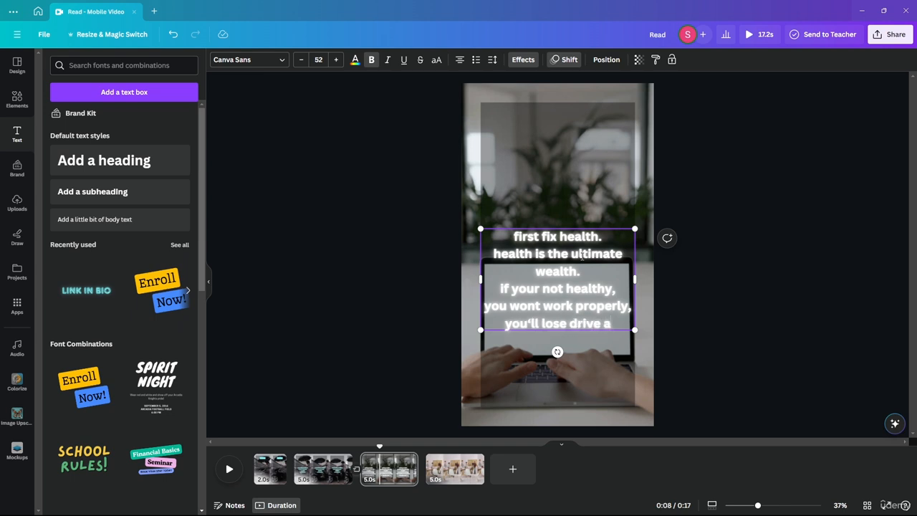
type("nd a c")
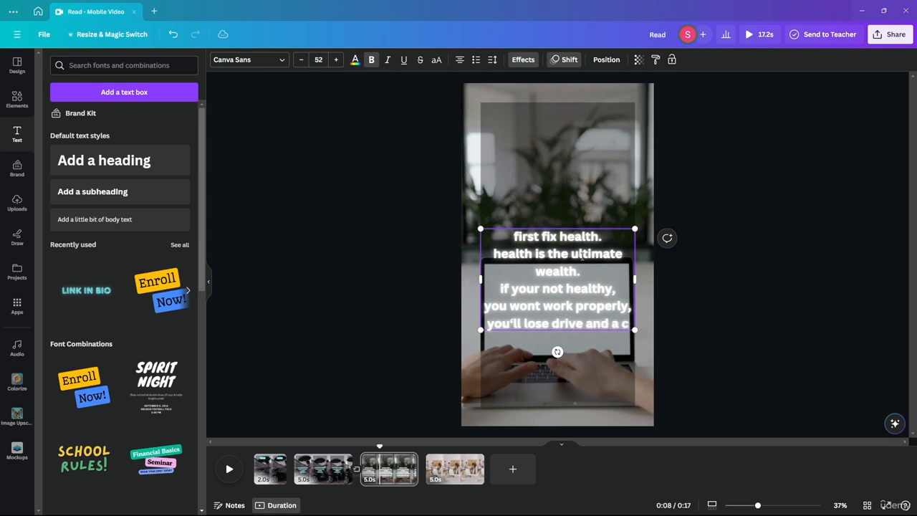
key("BackSpace")
key("Return")
type("chance")
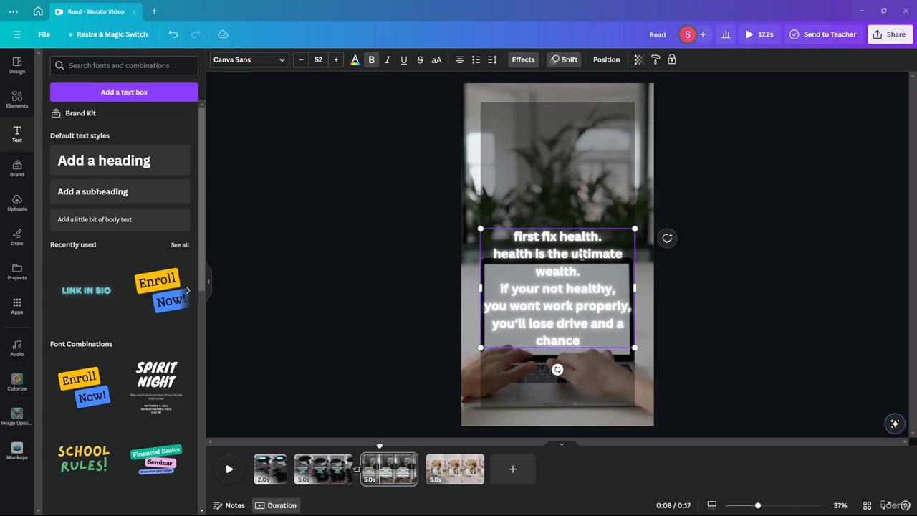
type(" at life")
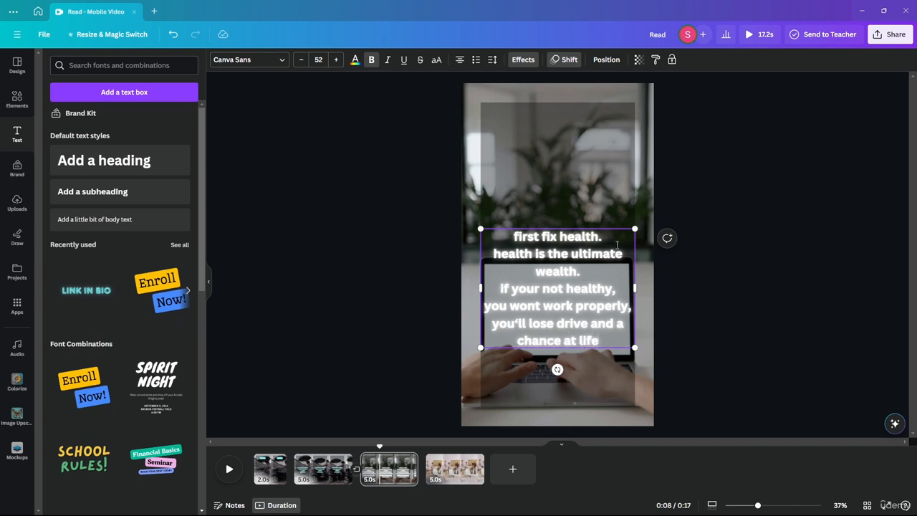
type(".")
Add the closing line "So get up and work out" and move the text block up towards the middle of the overlay.
key("Return")
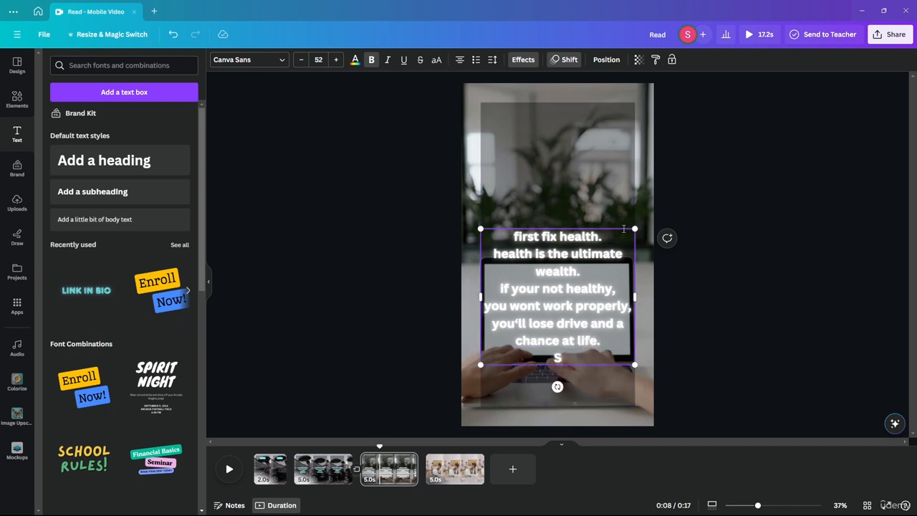
type("So get up")
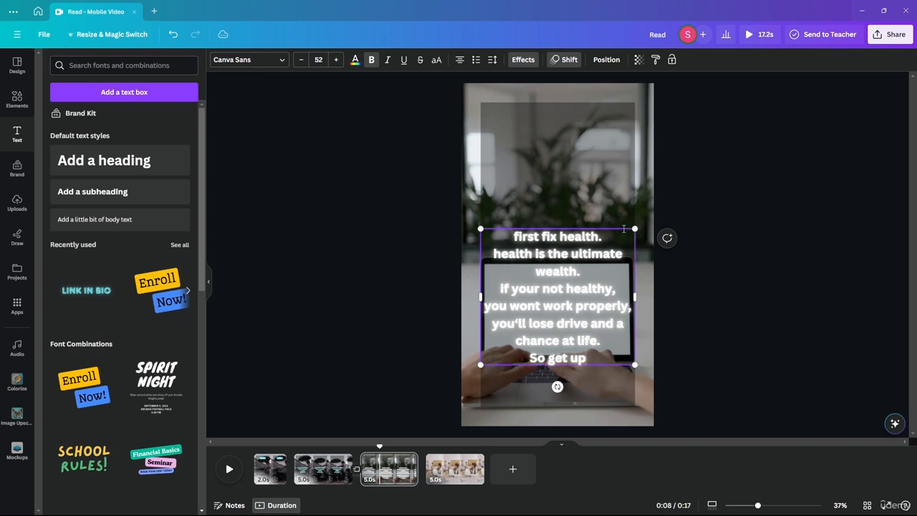
type(" and w")
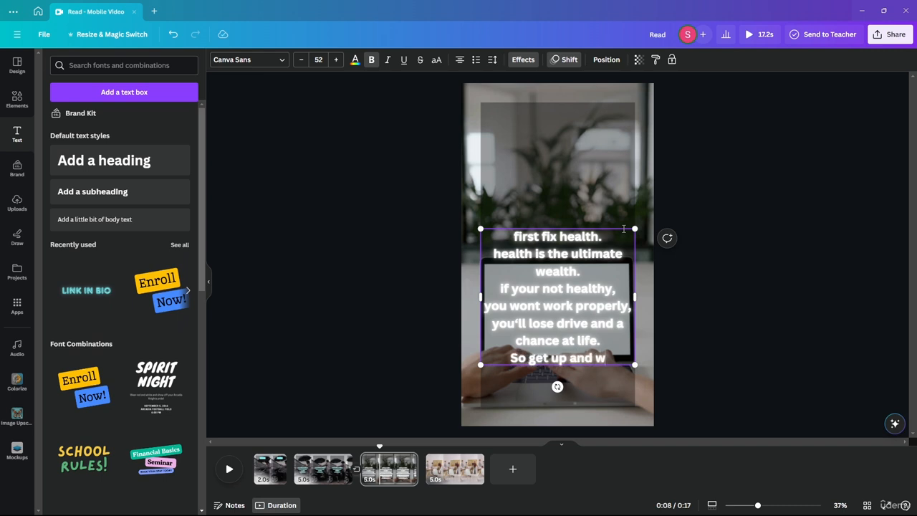
type("ork out")
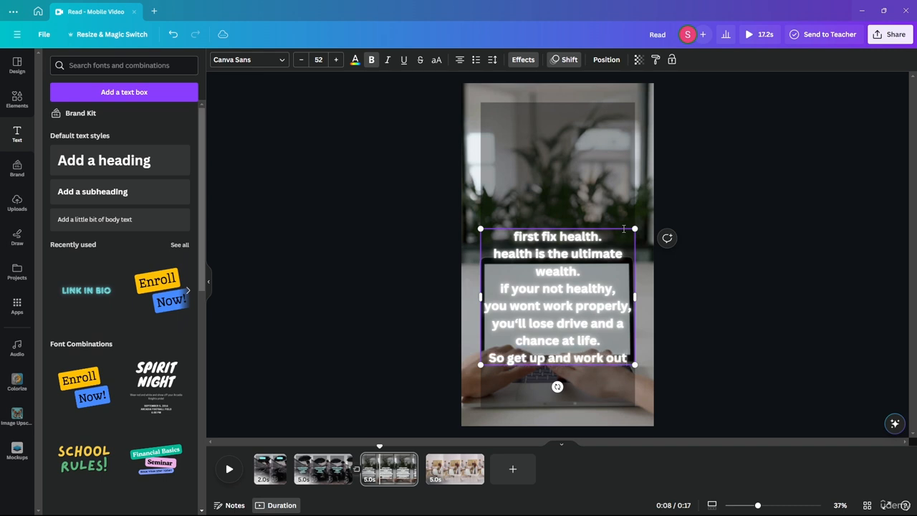
left_click(742, 277)
left_click_drag(553, 321, 553, 279)
left_click(804, 225)
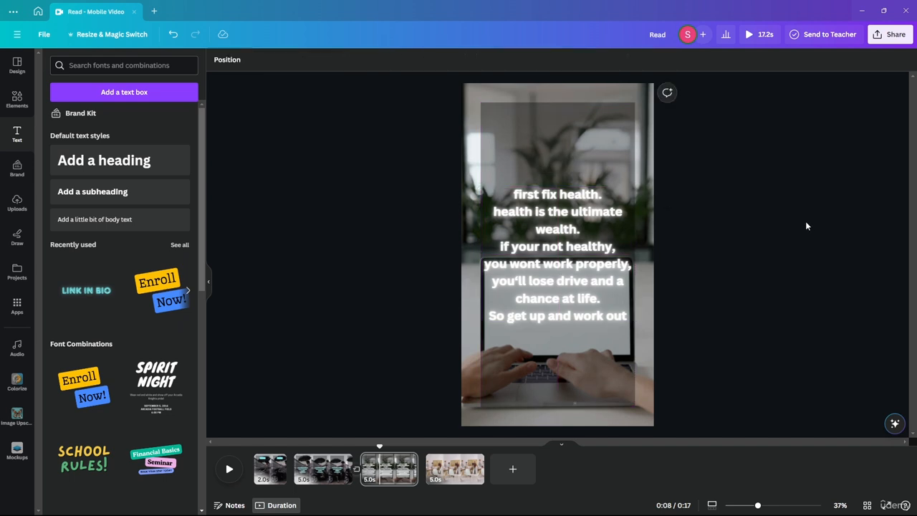
Play back the transition from the second car clip into the laptop clip with its text.
left_click_drag(379, 447, 358, 447)
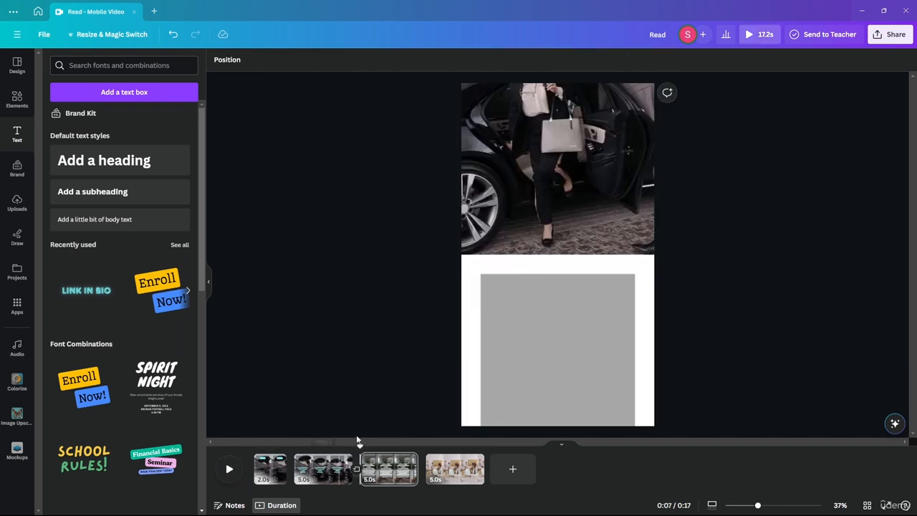
left_click_drag(358, 447, 337, 447)
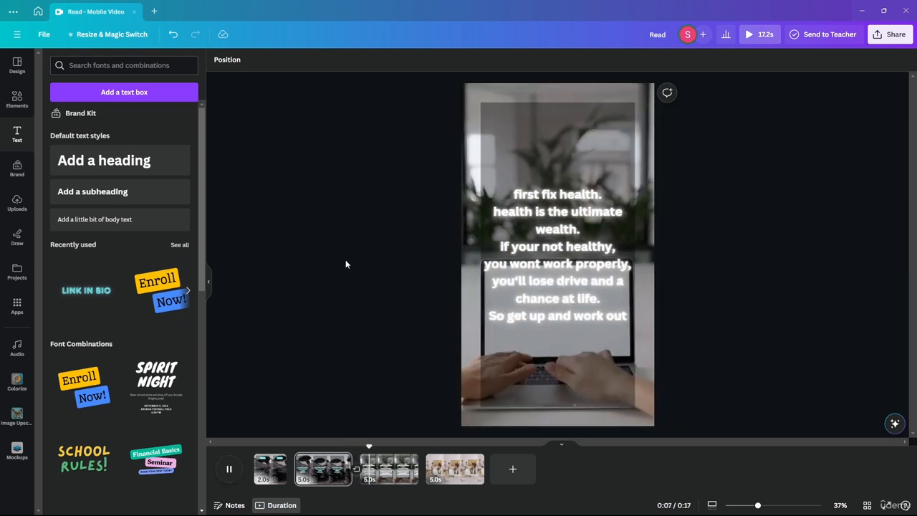
left_click(229, 469)
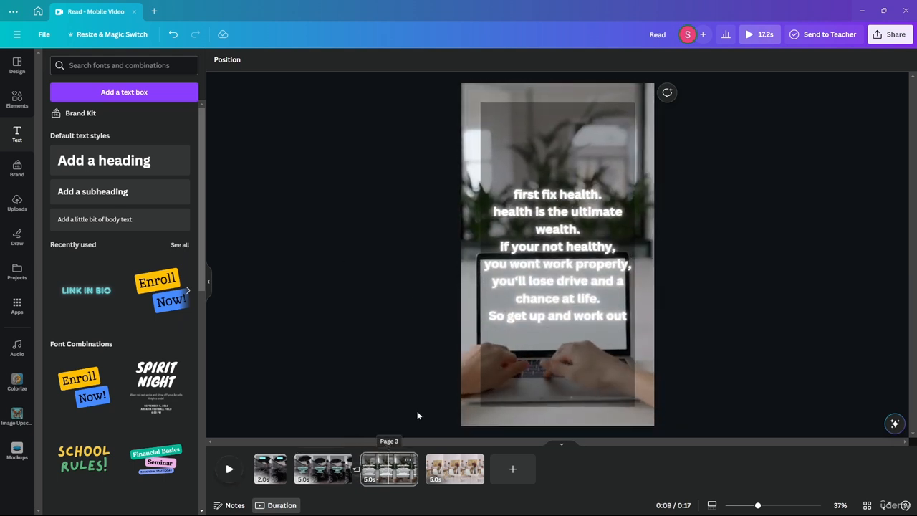
Try the Ascend, Typewriter, Baseline, Drift and Breathe animations on the laptop clip's text, and apply Wipe.
left_click(551, 286)
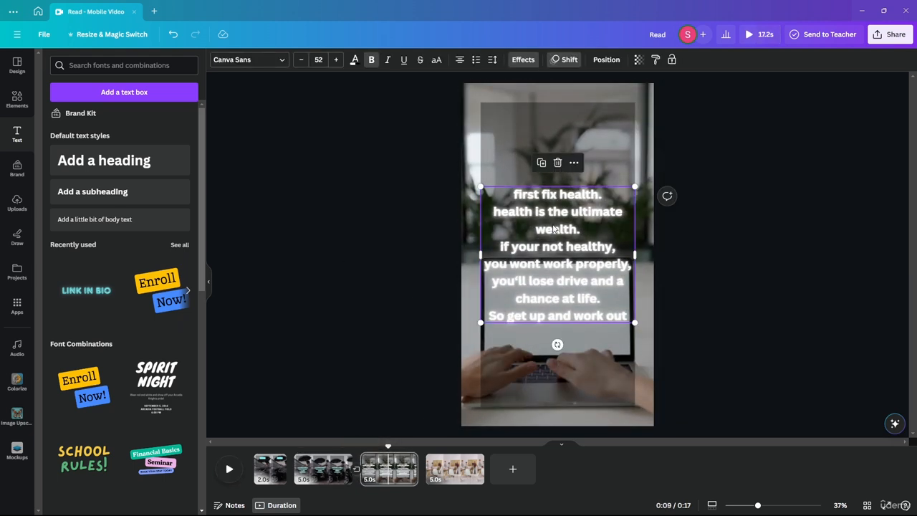
left_click(565, 61)
scroll(129, 380, "down", 2)
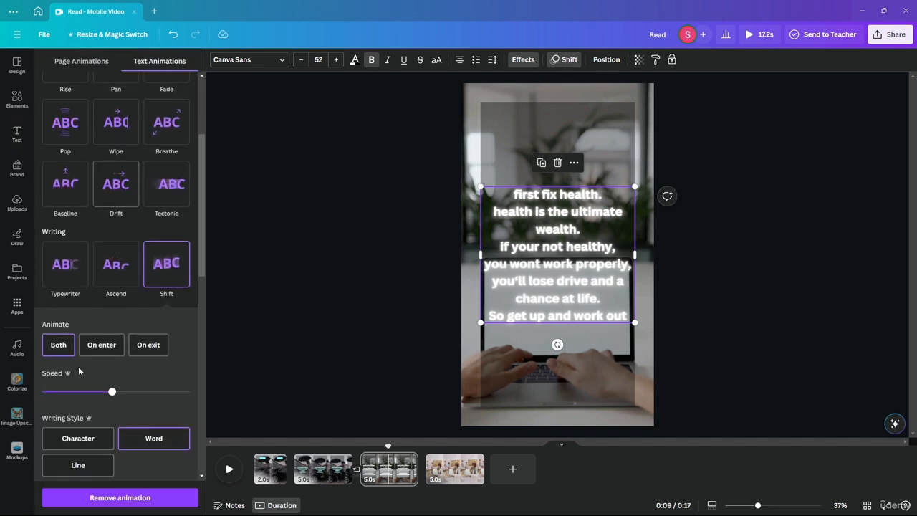
left_click(119, 281)
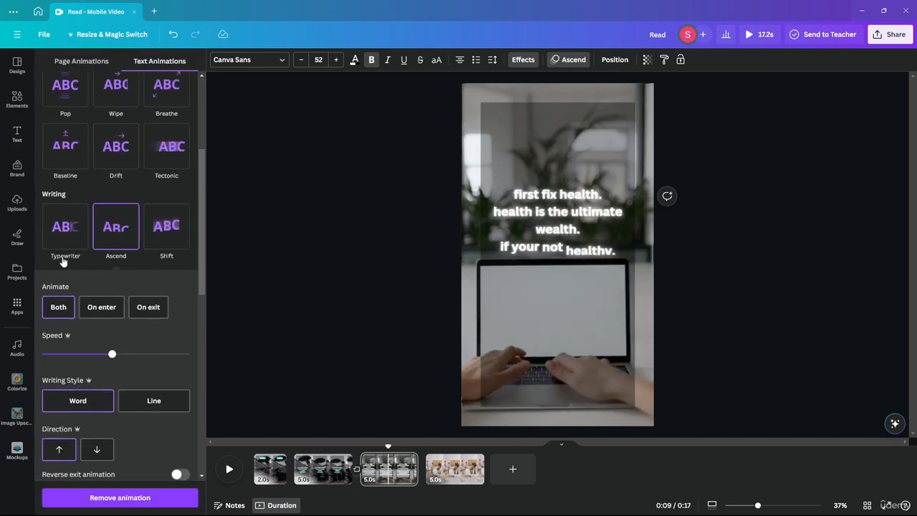
left_click(62, 240)
scroll(68, 258, "up", 3)
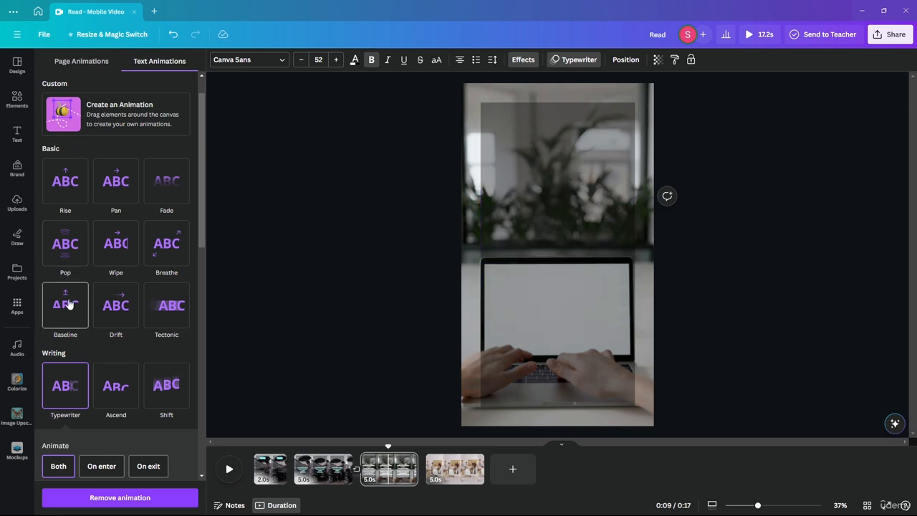
left_click(67, 301)
left_click(117, 279)
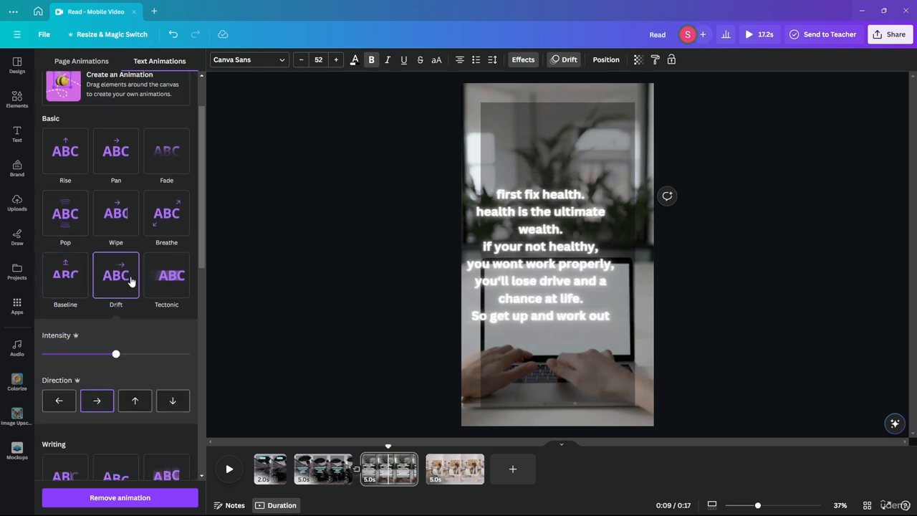
left_click(164, 223)
left_click(116, 219)
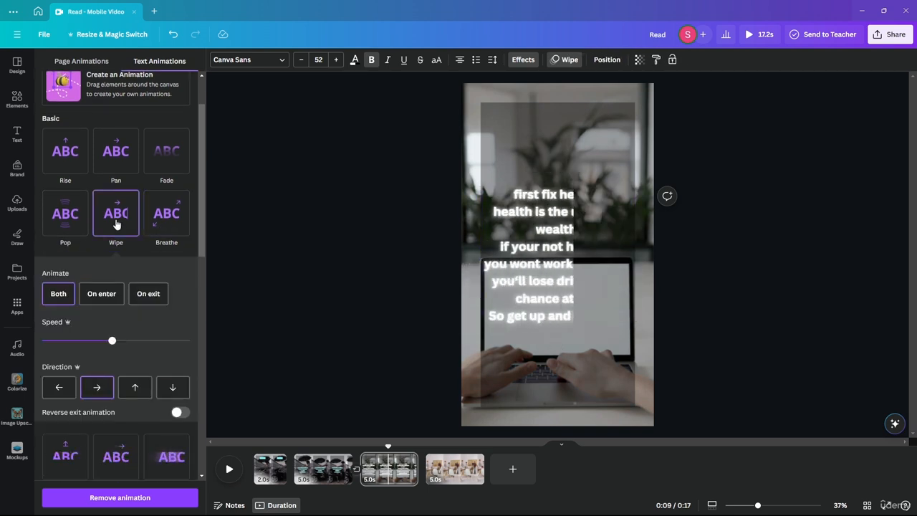
Try the Pop, Wipe, Rise and Pan animations on the laptop clip's text, and apply Fade.
left_click(65, 215)
left_click(115, 215)
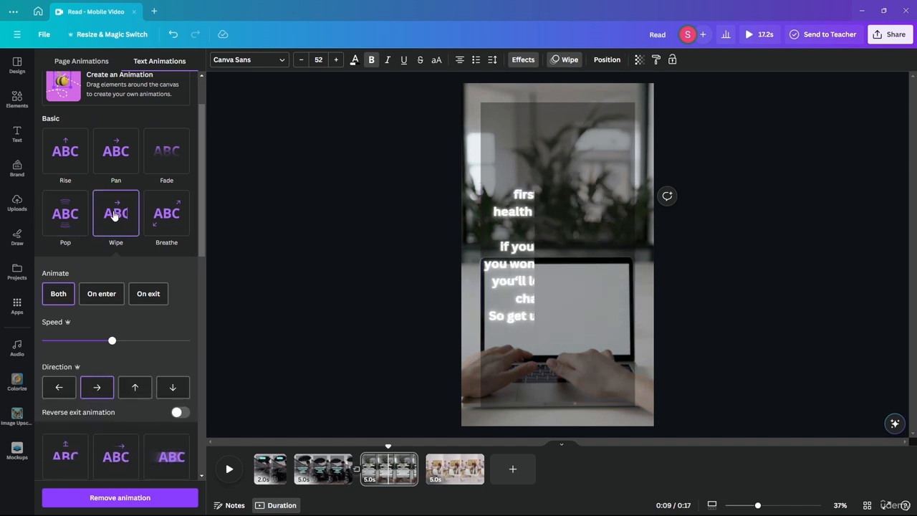
left_click(66, 149)
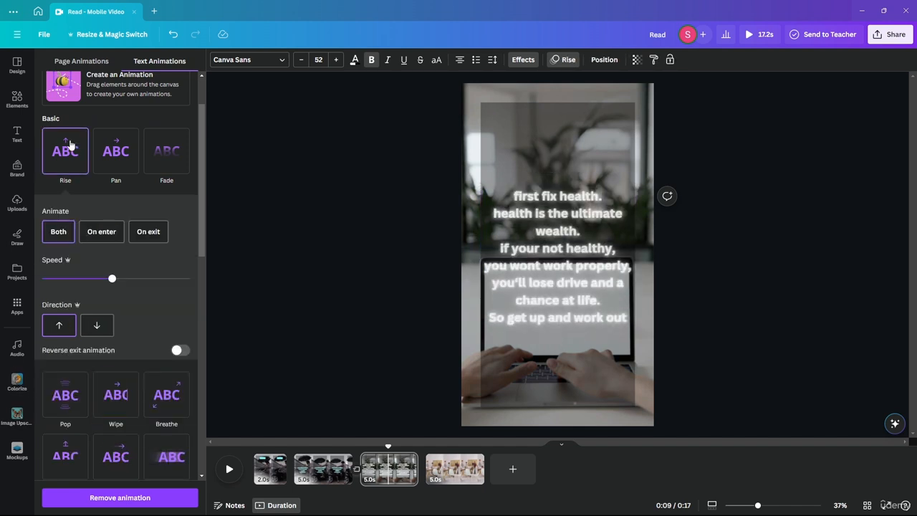
left_click(115, 154)
left_click(166, 147)
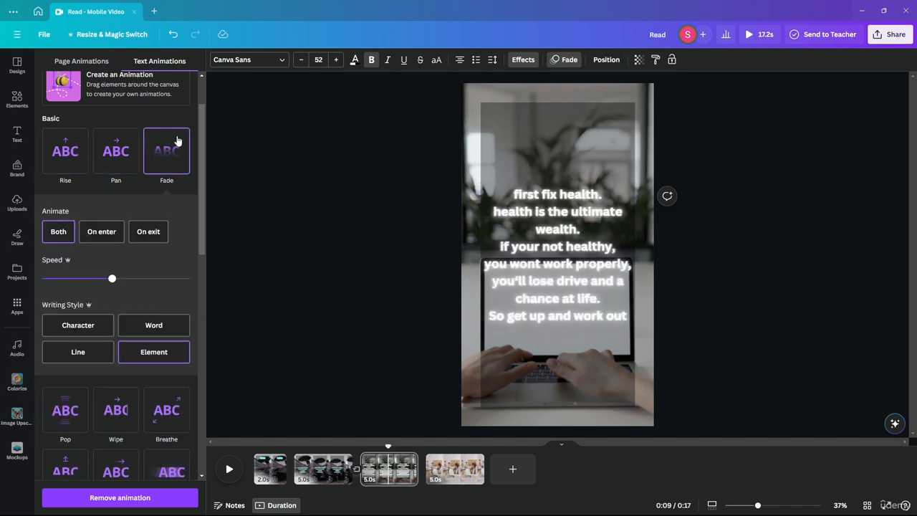
Try the Character and Line writing styles for the Fade animation, and set it to Word at the slowest speed.
left_click(88, 328)
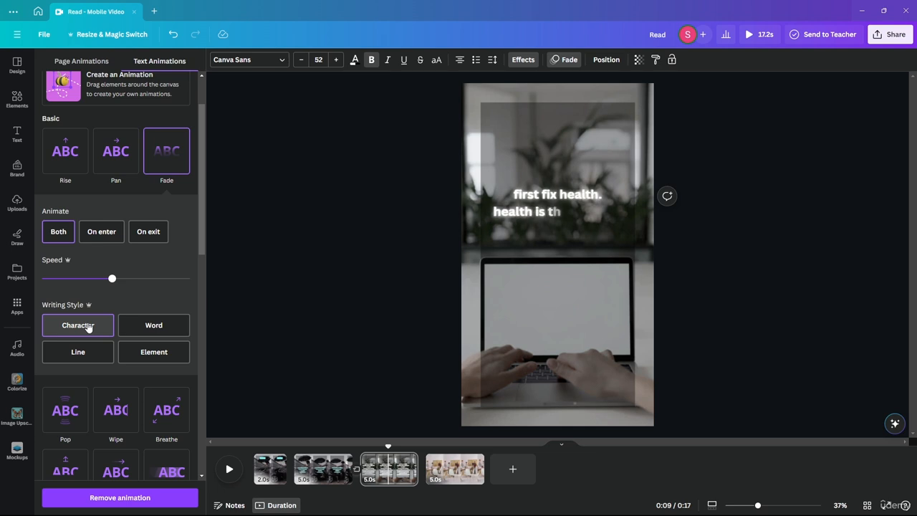
left_click(131, 327)
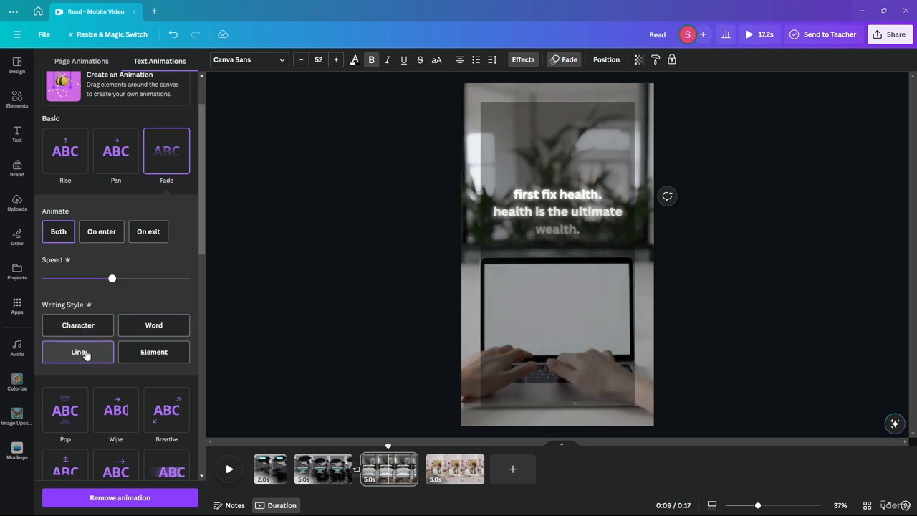
left_click(153, 326)
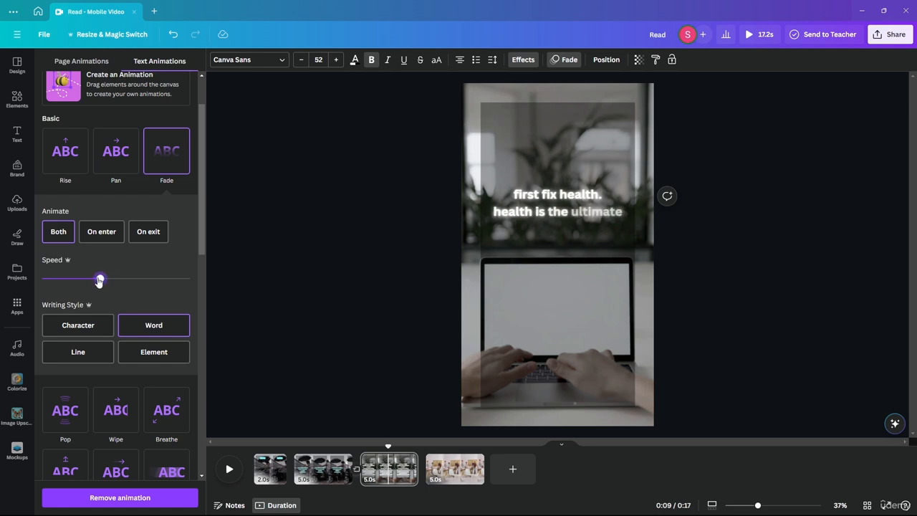
left_click_drag(99, 280, 41, 279)
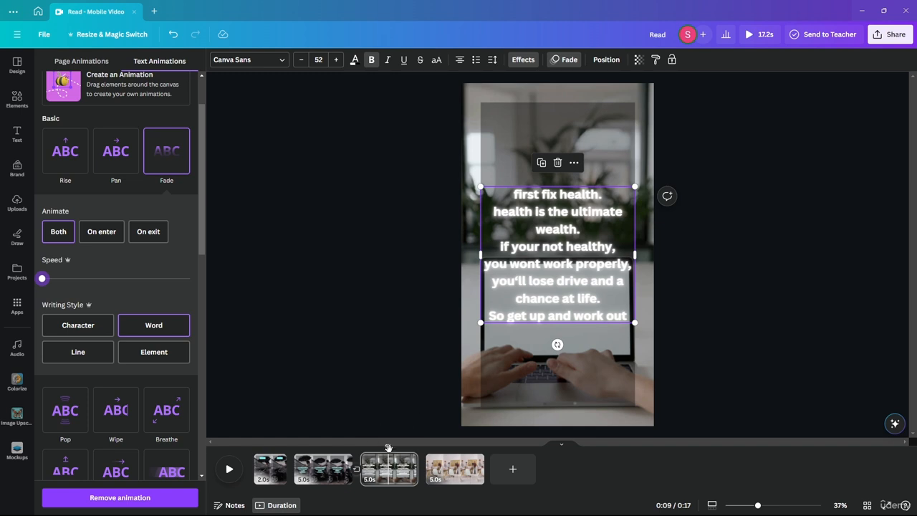
Play back the laptop clip with its animated text from its beginning into the meeting clip.
left_click_drag(388, 447, 359, 445)
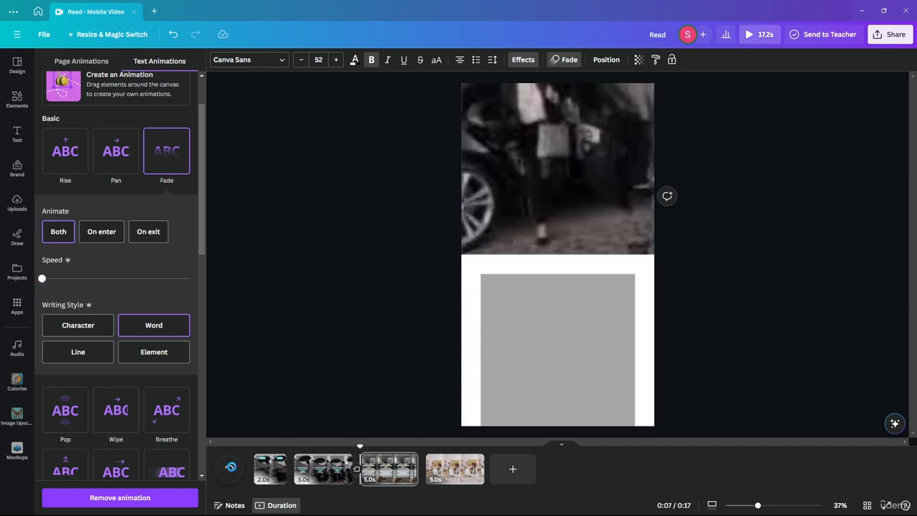
left_click(228, 470)
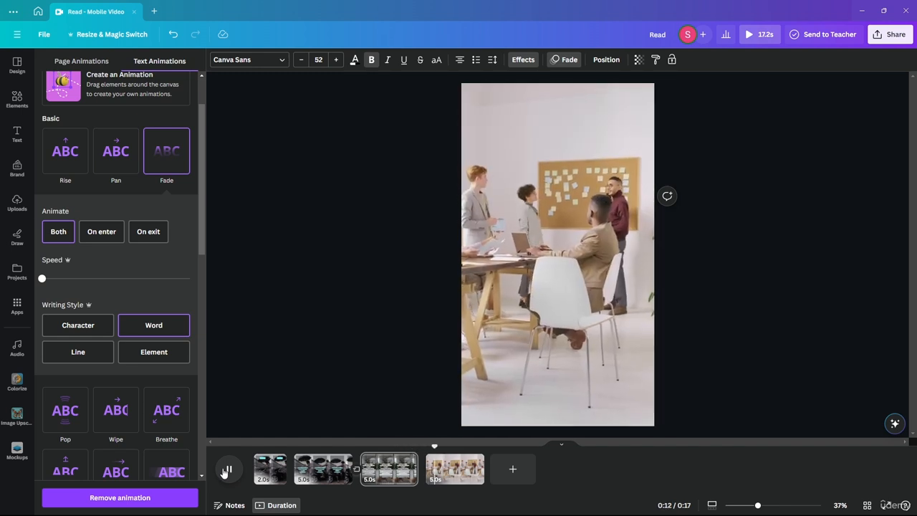
left_click(226, 471)
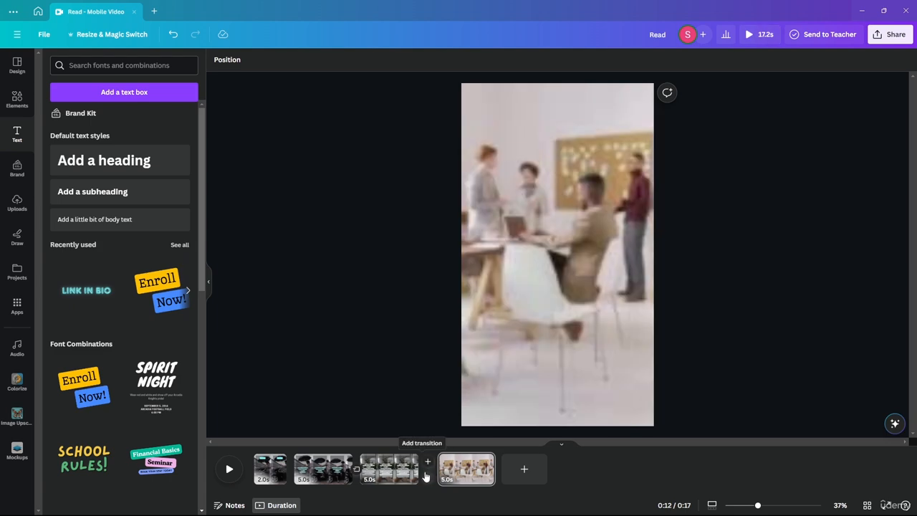
Add a 0.5-second upward Flow transition between the laptop clip and the meeting clip, matching the preceding transition's style and direction.
left_click(428, 473)
left_click(163, 240)
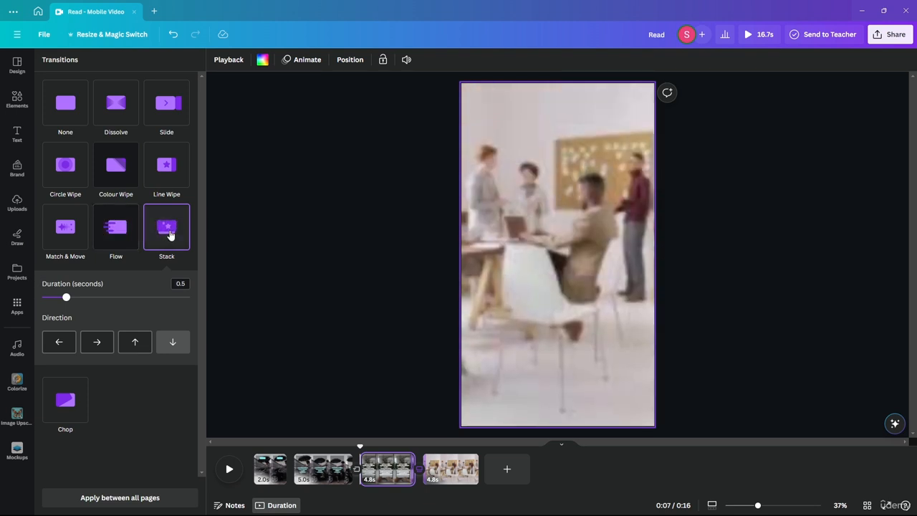
left_click(357, 470)
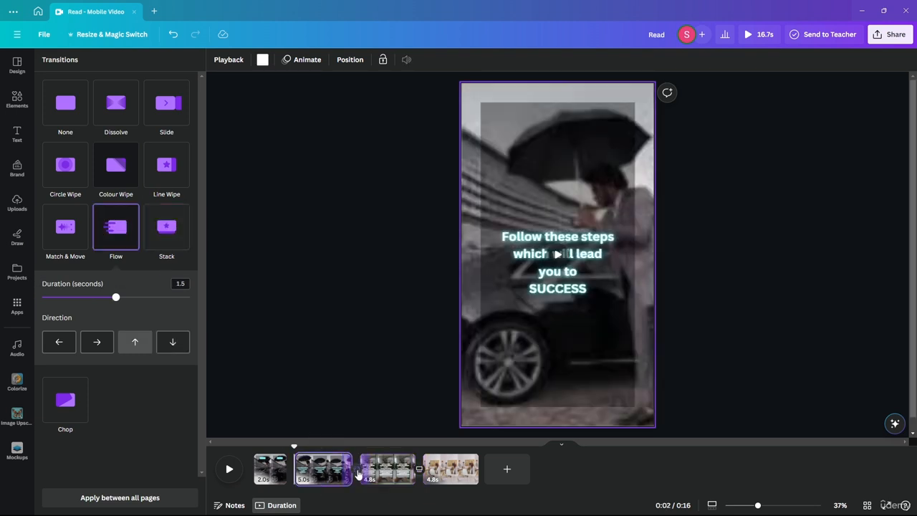
left_click(419, 469)
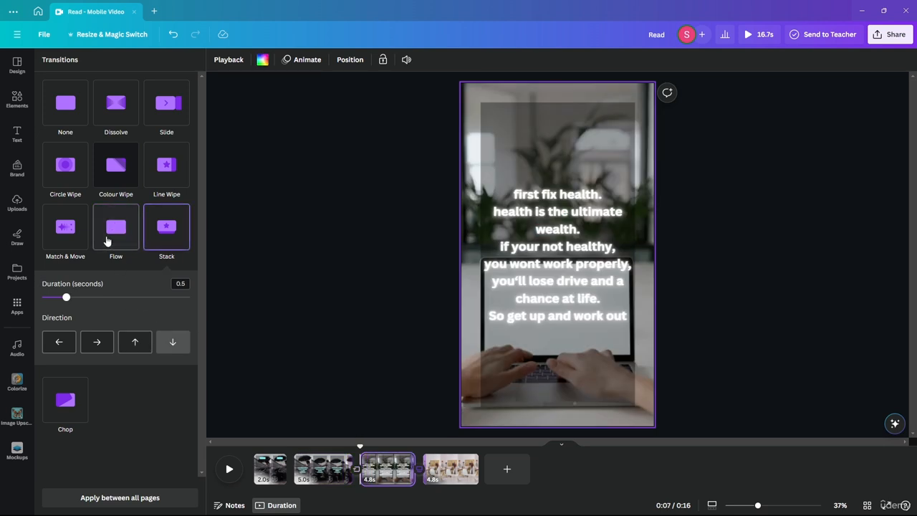
left_click(134, 343)
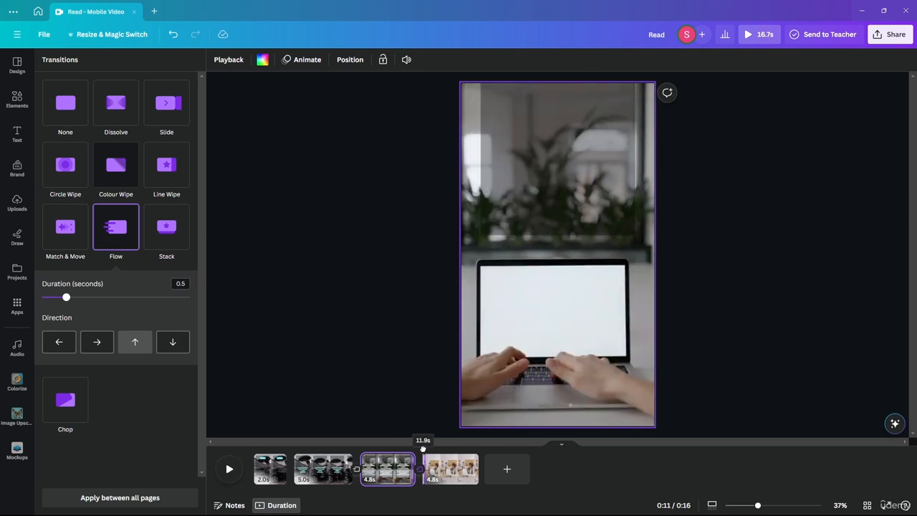
left_click(427, 449)
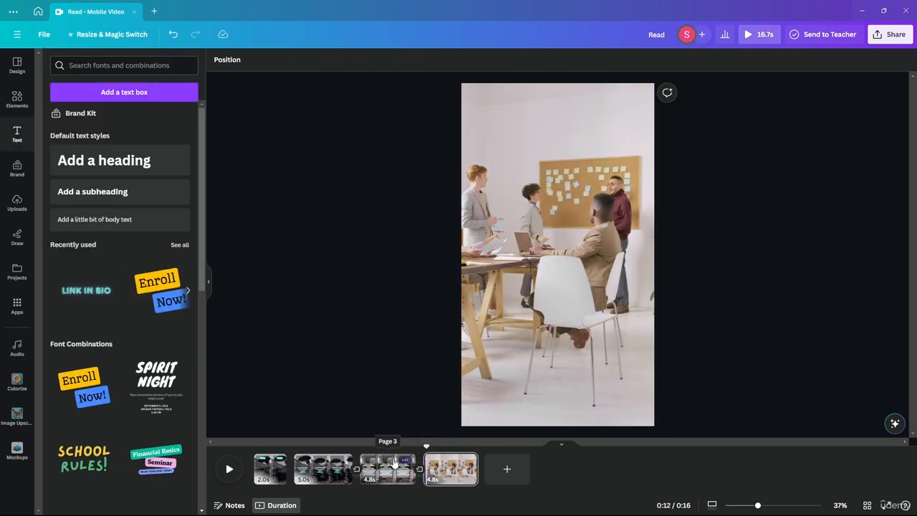
Copy the laptop clip's text block and paste it into the meeting clip.
left_click(386, 470)
left_click(547, 289)
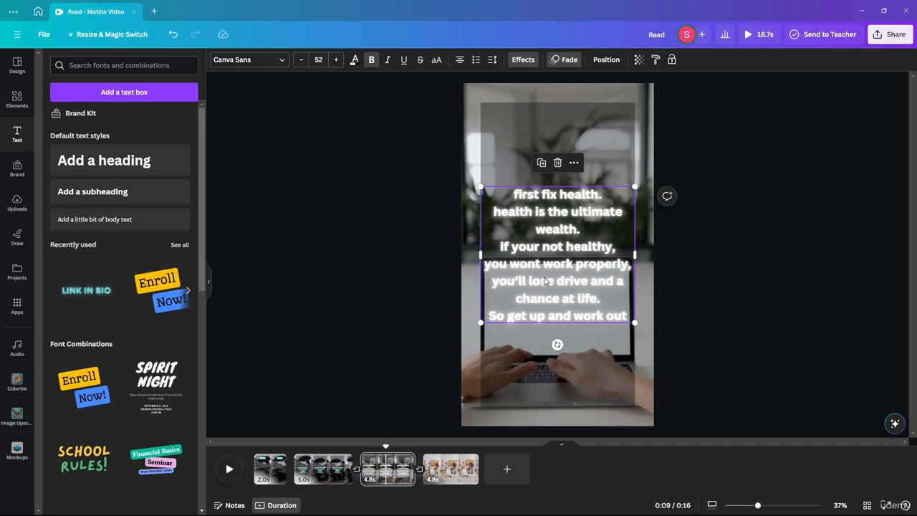
left_click(447, 458)
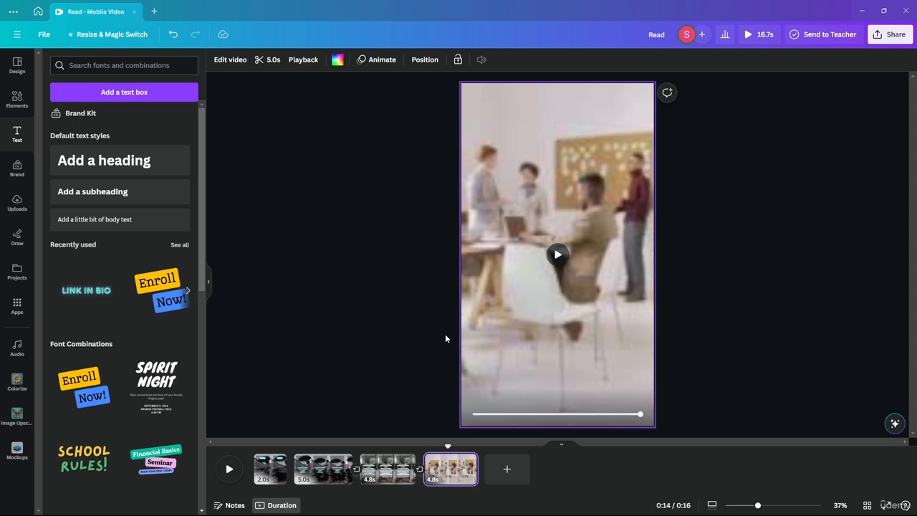
left_click(390, 469)
left_click(550, 295)
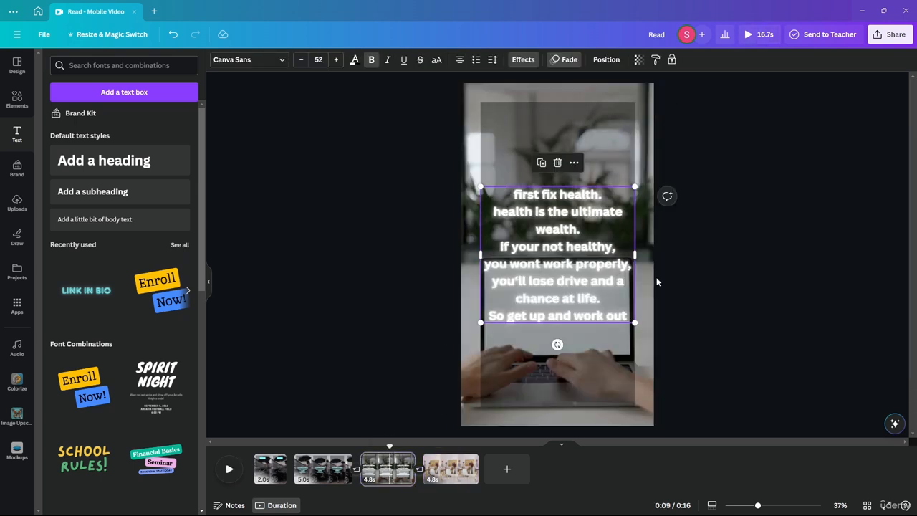
left_click(449, 469)
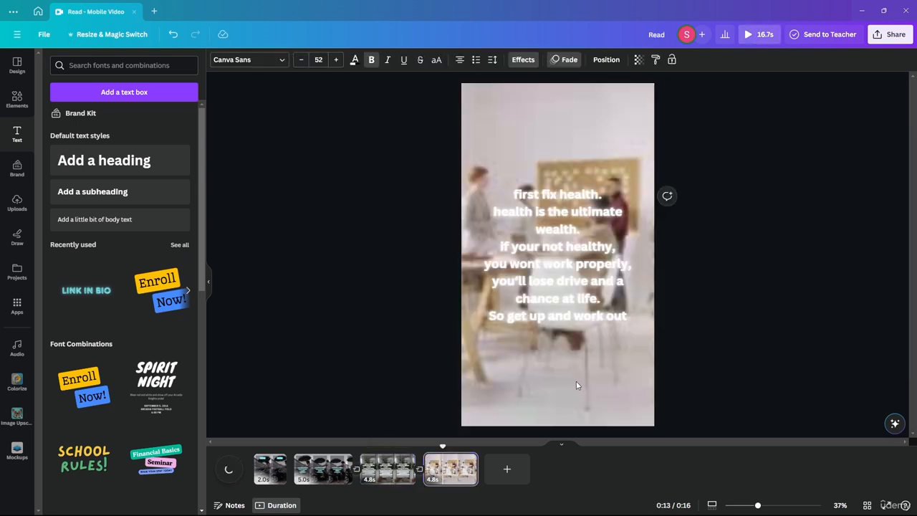
Copy the laptop clip's semi-transparent overlay rectangle and paste it into the meeting clip.
left_click(387, 469)
left_click(545, 366)
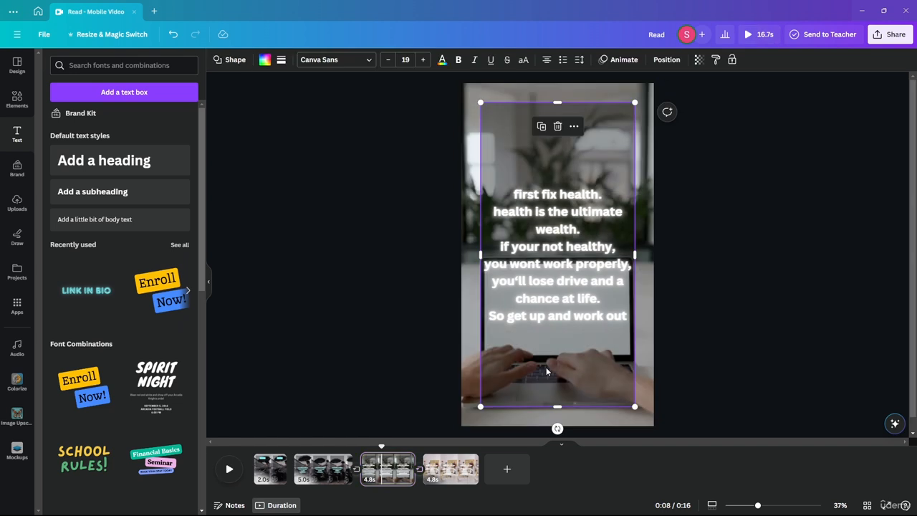
left_click(450, 470)
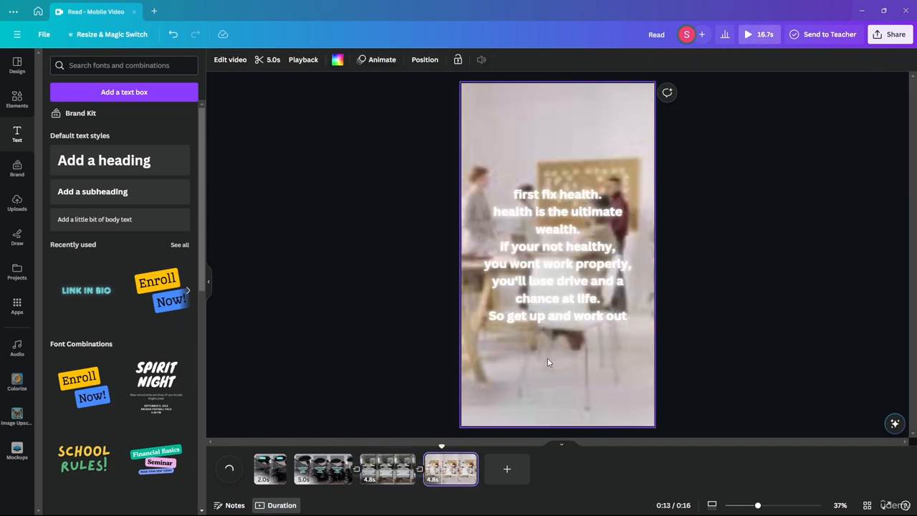
left_click(553, 292)
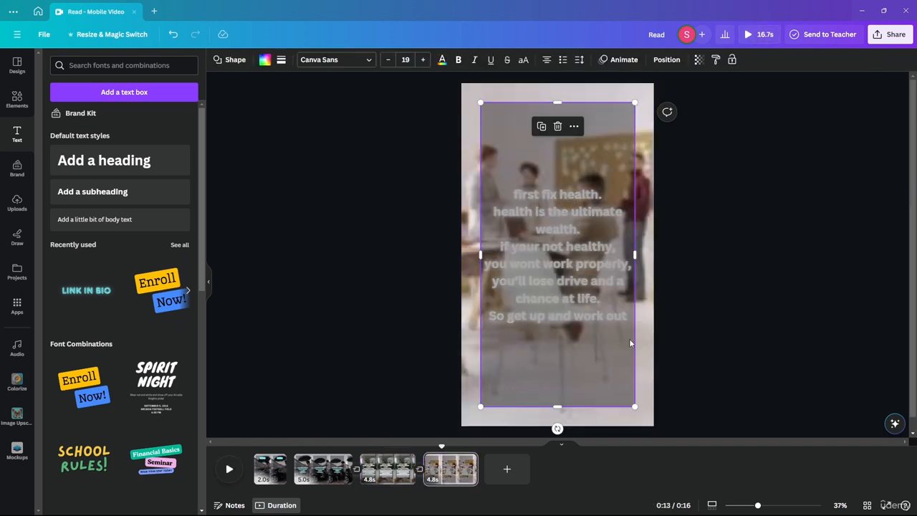
Move the meeting clip's overlay layer beneath its text layer.
left_click(666, 59)
left_click(145, 68)
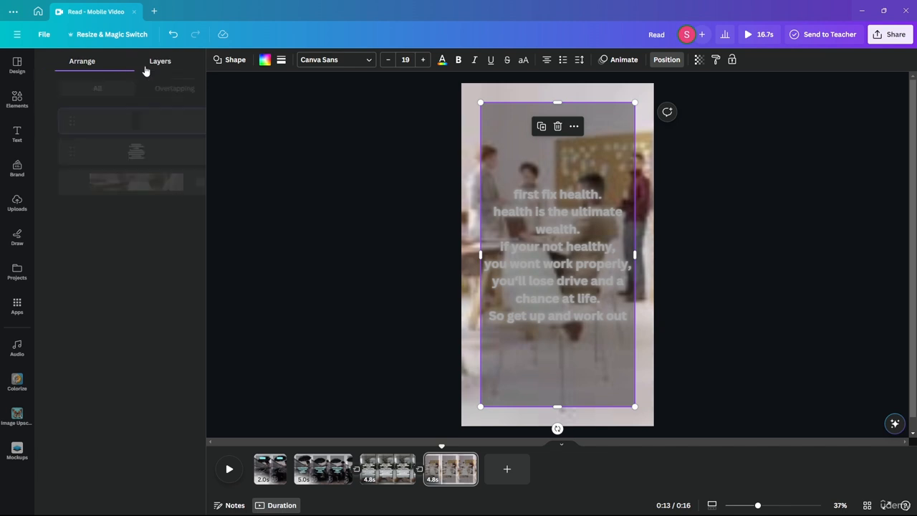
left_click_drag(120, 121, 124, 167)
left_click(106, 129)
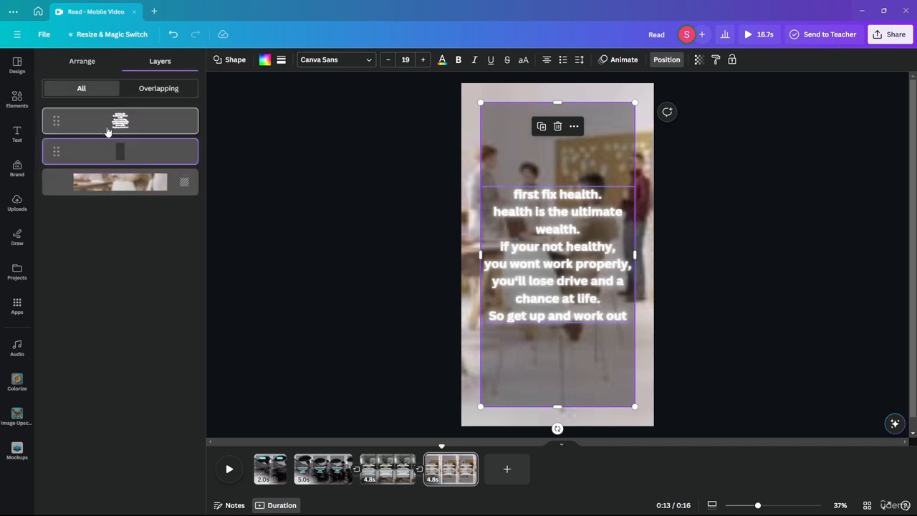
Check the animation settings of the meeting clip's text.
double_click(595, 268)
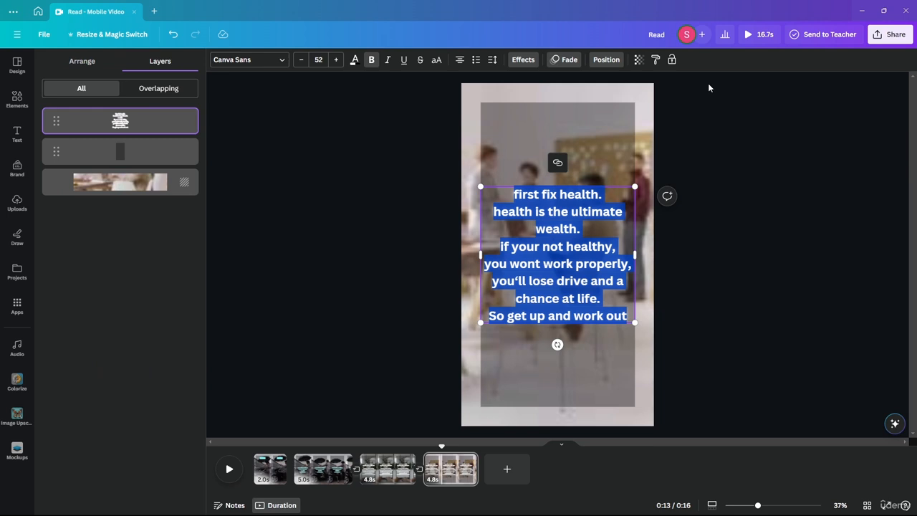
left_click(555, 62)
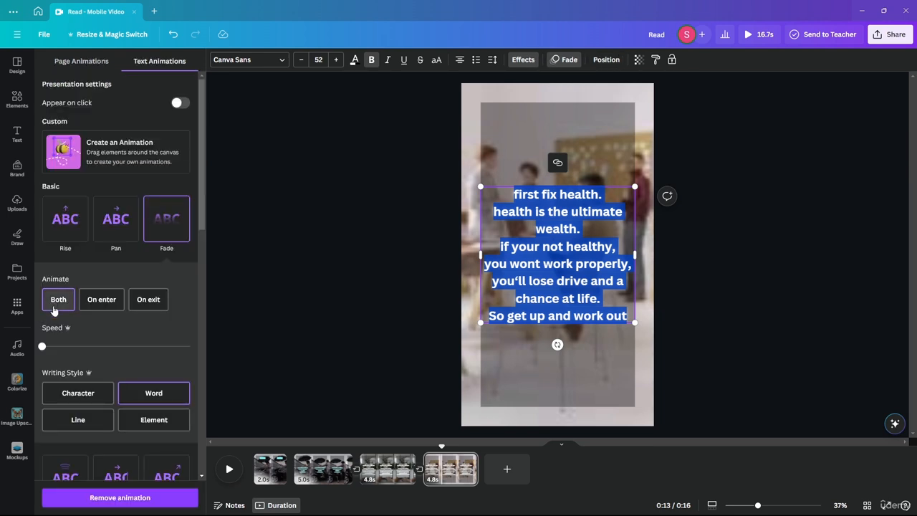
left_click(415, 434)
Preview the uploaded audio files and add come-on-16497.mp3 to the timeline from the start of the reel.
left_click_drag(442, 446, 240, 438)
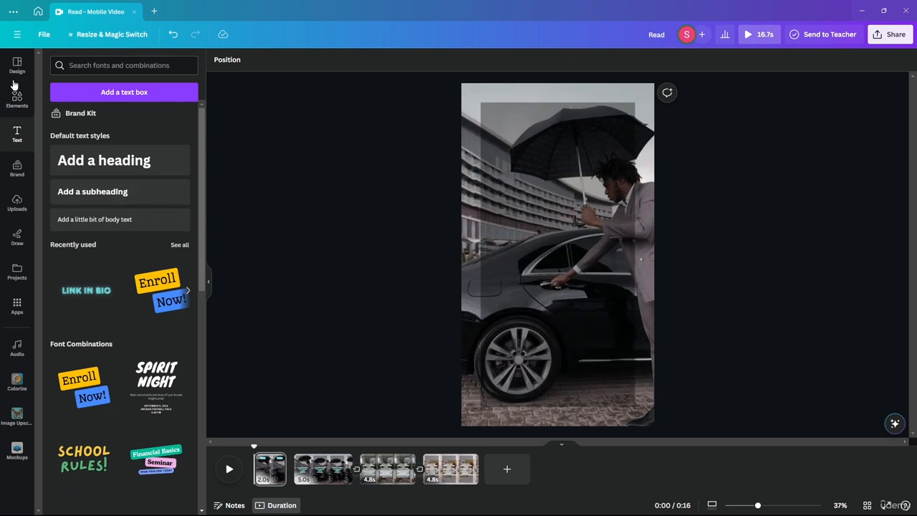
left_click(7, 202)
left_click(172, 133)
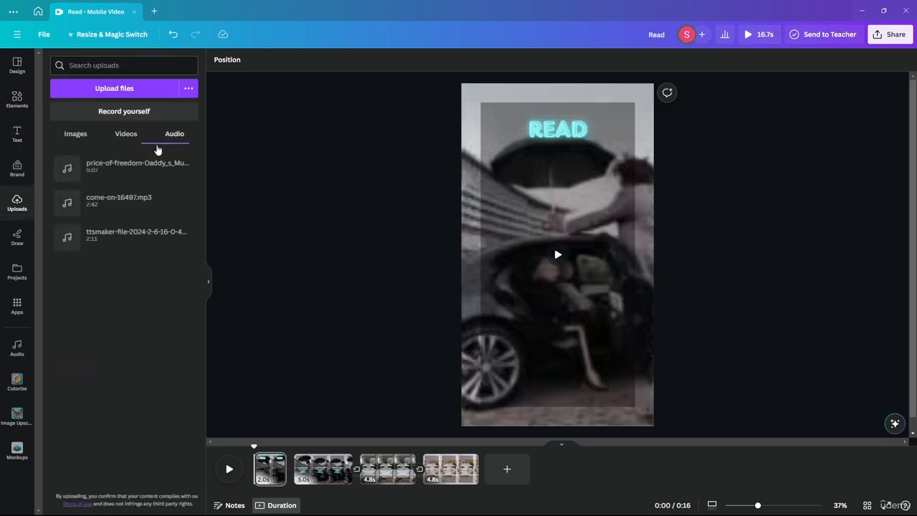
left_click(59, 172)
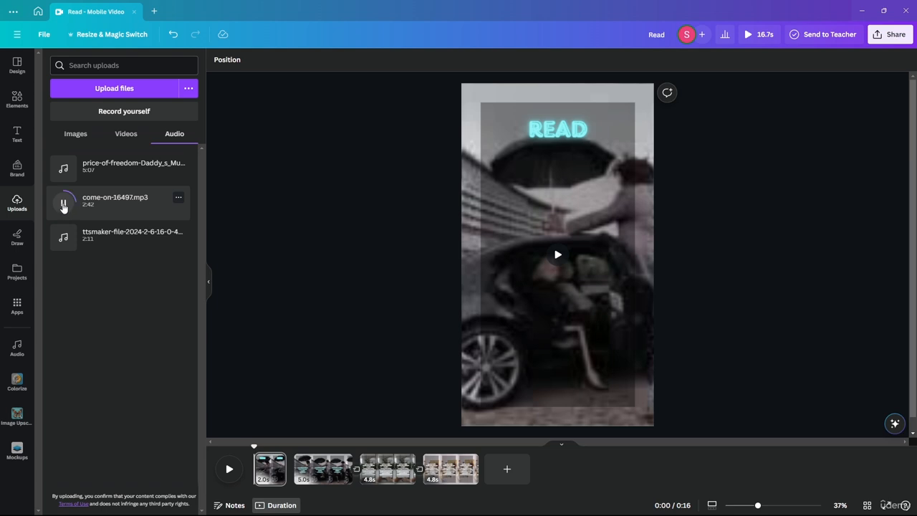
left_click_drag(91, 209, 256, 481)
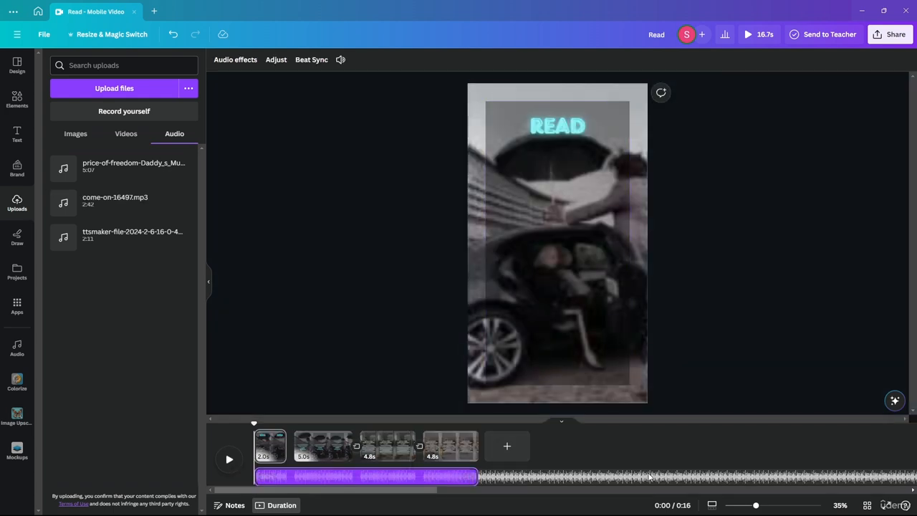
left_click(535, 476)
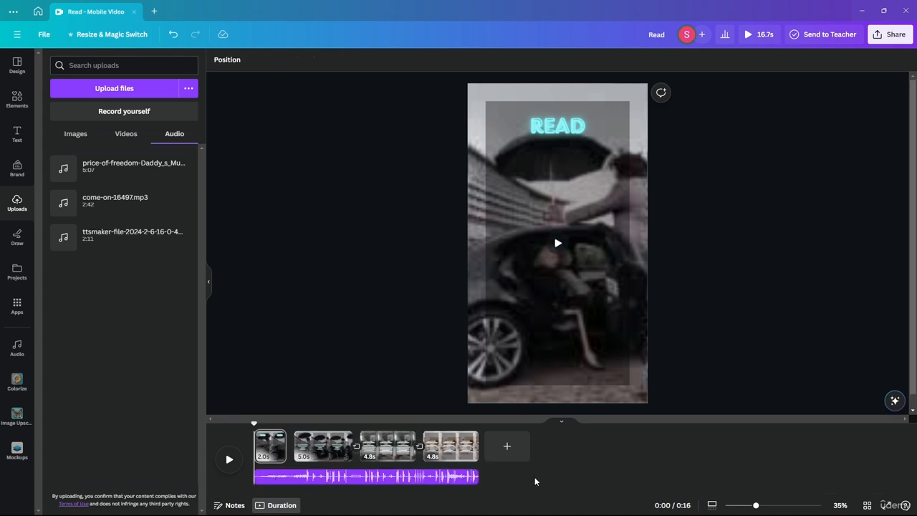
Play back the whole reel with its music from the beginning.
left_click_drag(478, 424, 206, 423)
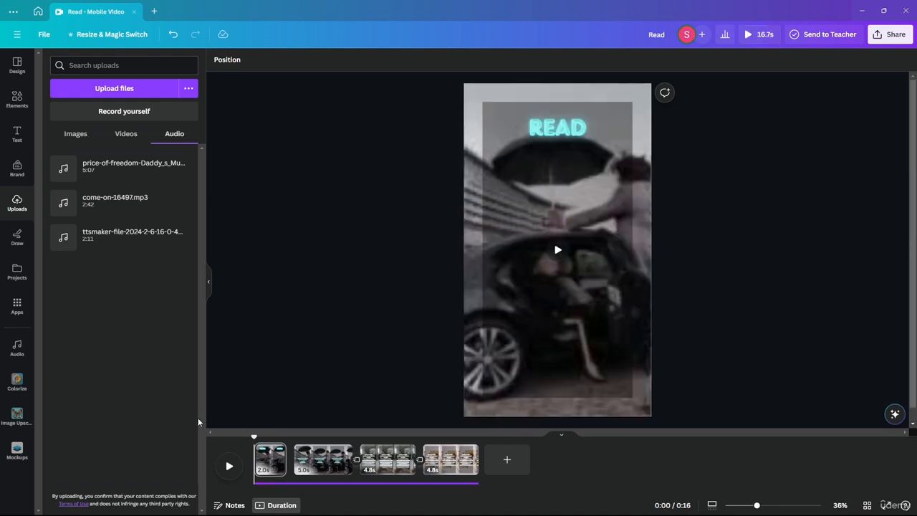
left_click(227, 466)
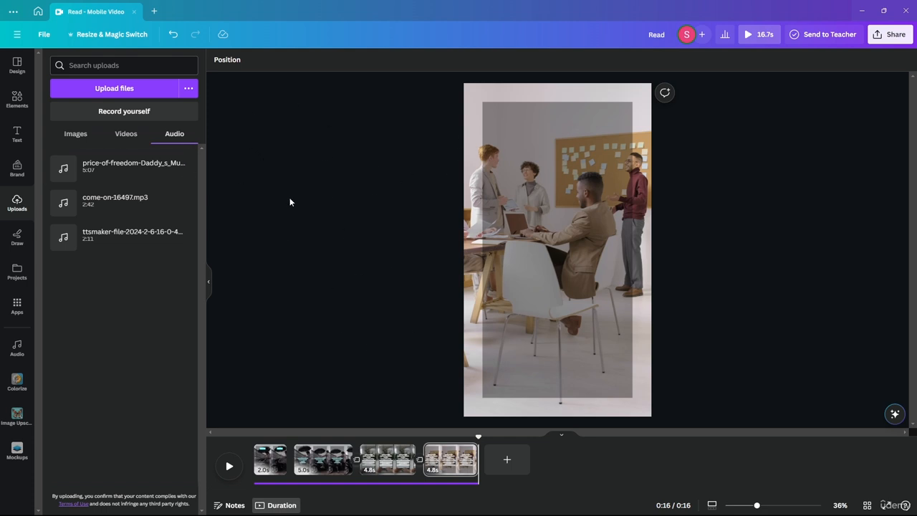
Add a 1.5-second fade-out to the background music track.
left_click_drag(477, 437, 382, 437)
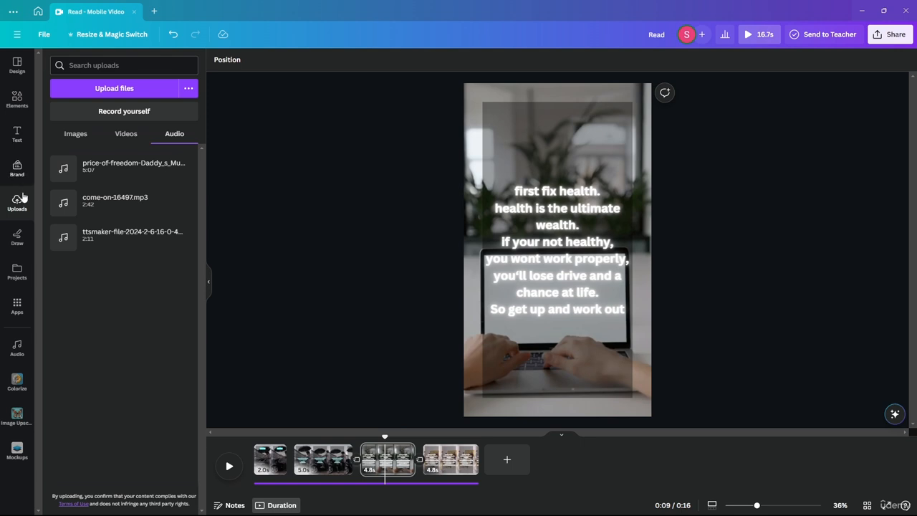
left_click(416, 484)
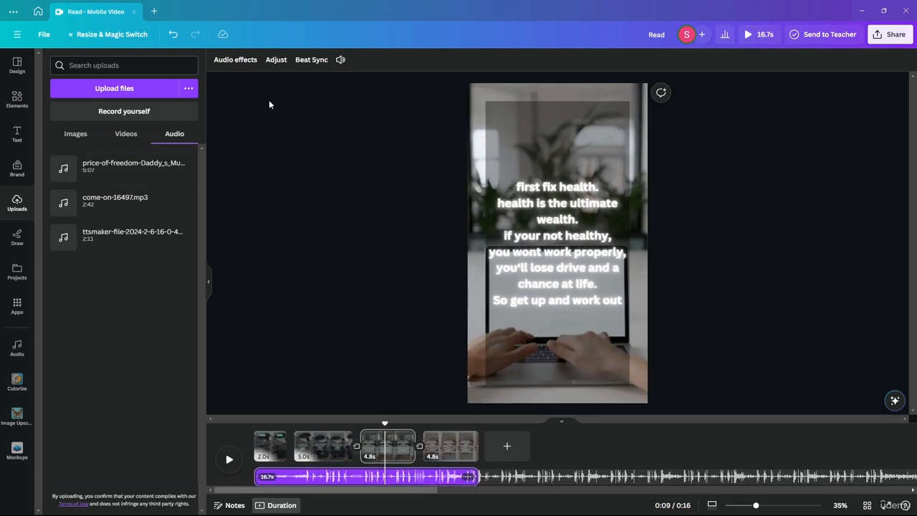
left_click(227, 63)
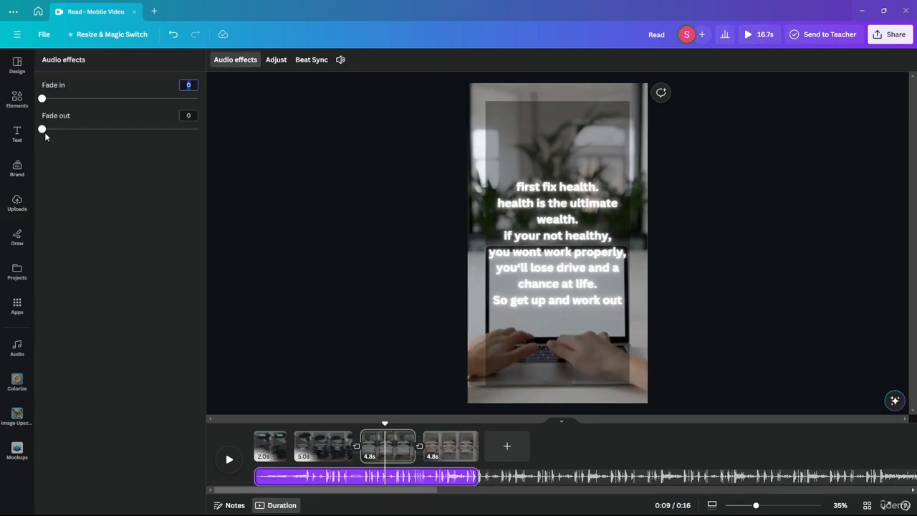
left_click_drag(45, 131, 216, 135)
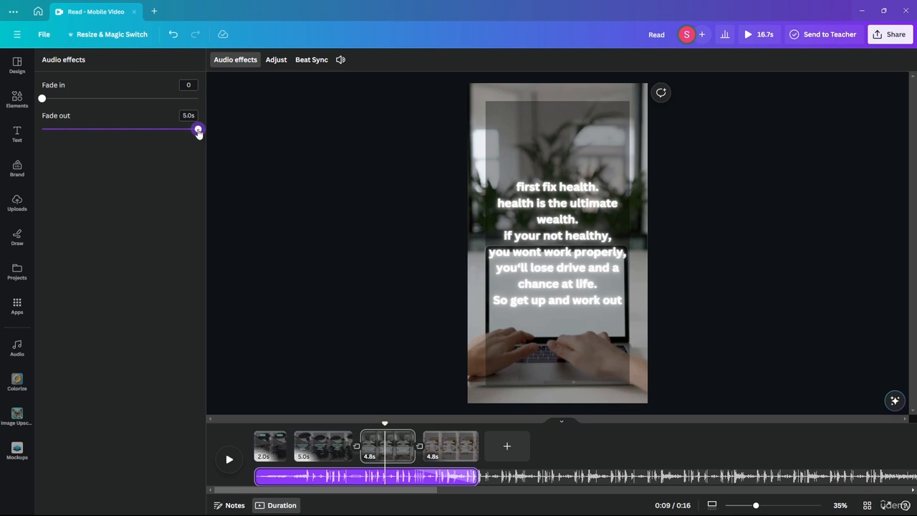
left_click_drag(198, 133, 115, 134)
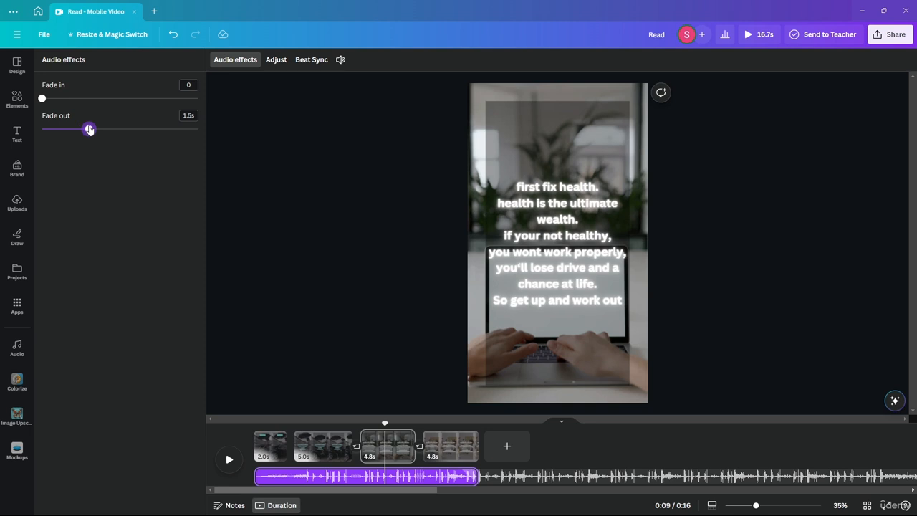
left_click(440, 428)
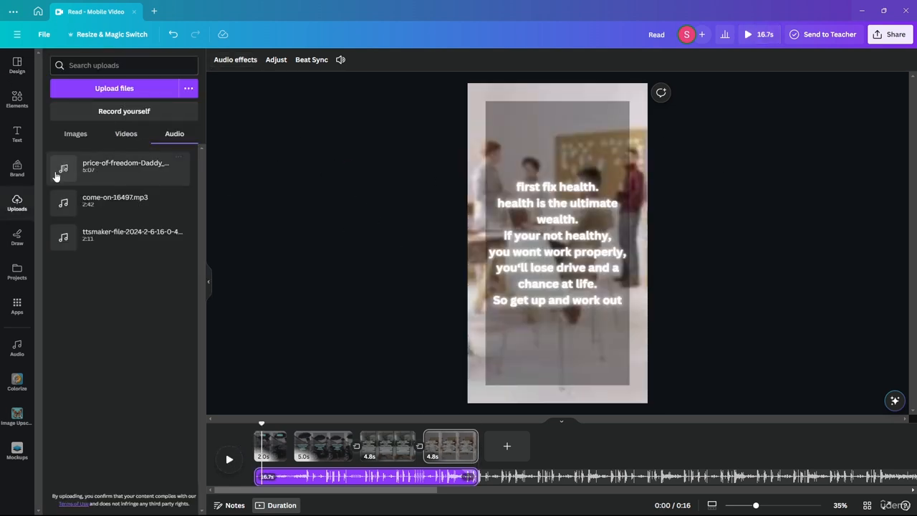
left_click(712, 244)
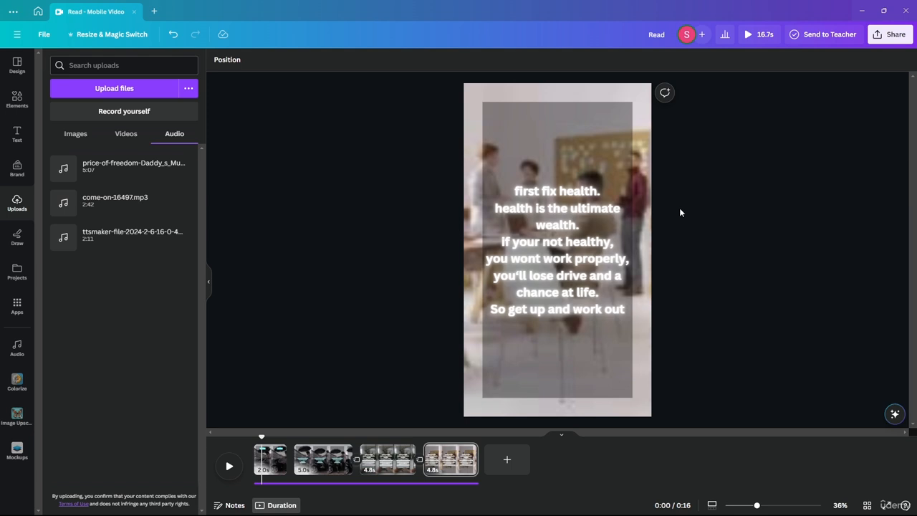
Add a blank page after the last clip and place a light-blue square in its lower-left corner.
left_click(507, 460)
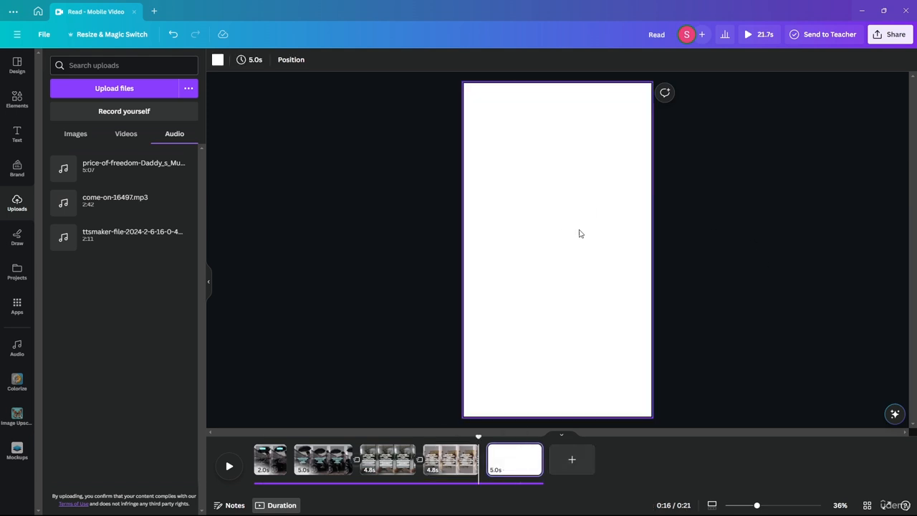
left_click(17, 99)
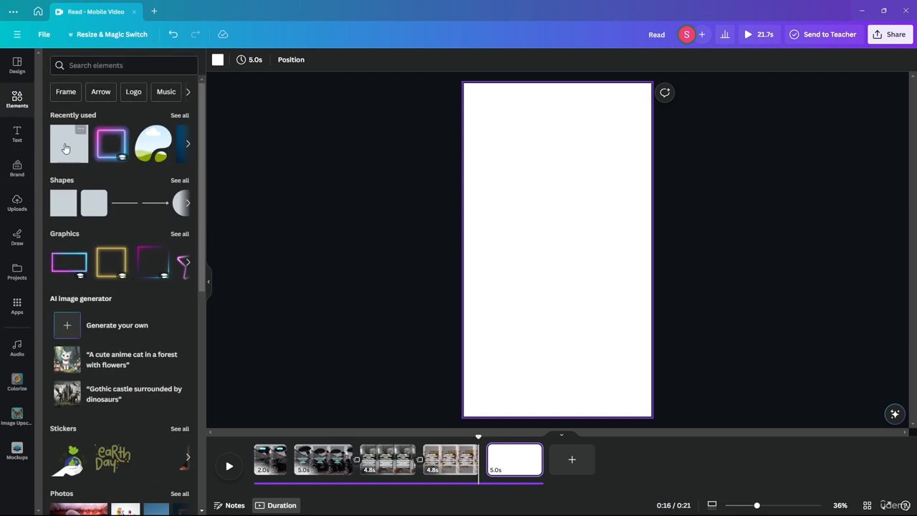
left_click_drag(67, 144, 520, 382)
left_click(583, 283)
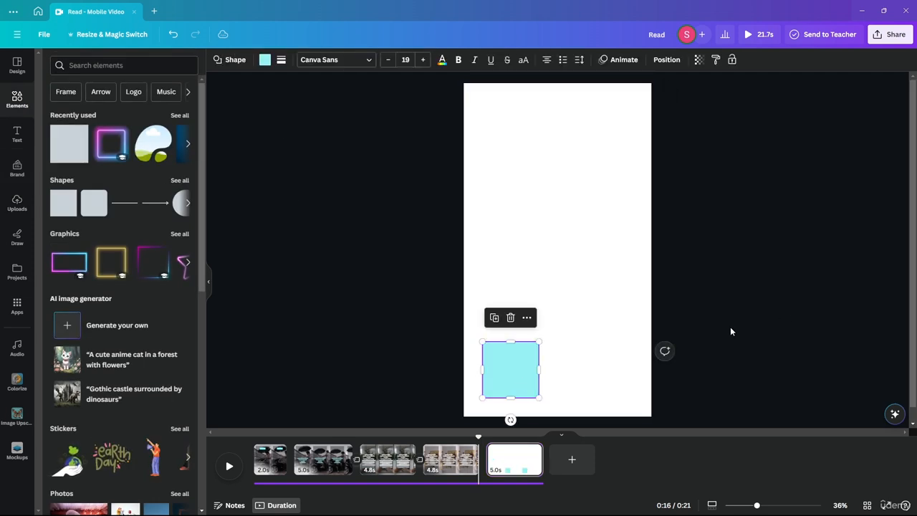
Duplicate the page with the light-blue square and shorten both copies to 3.0 seconds.
left_click(513, 458)
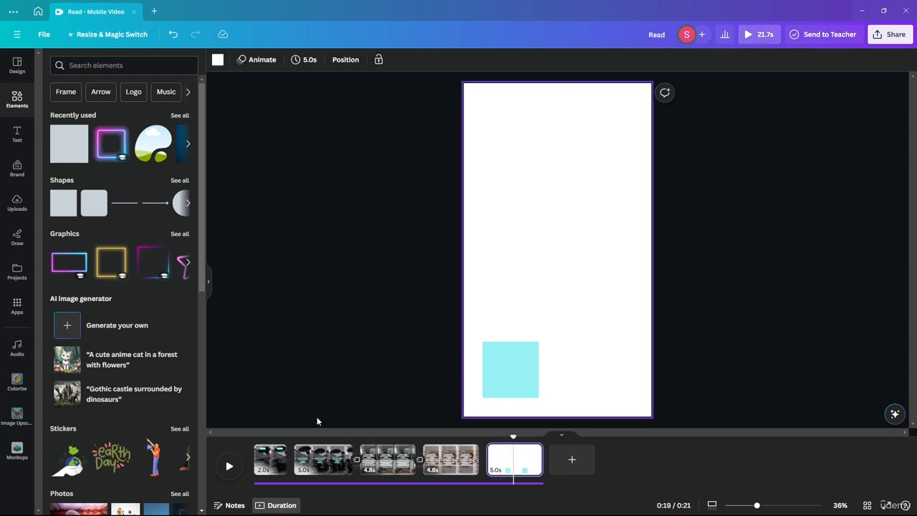
key("ctrl+d")
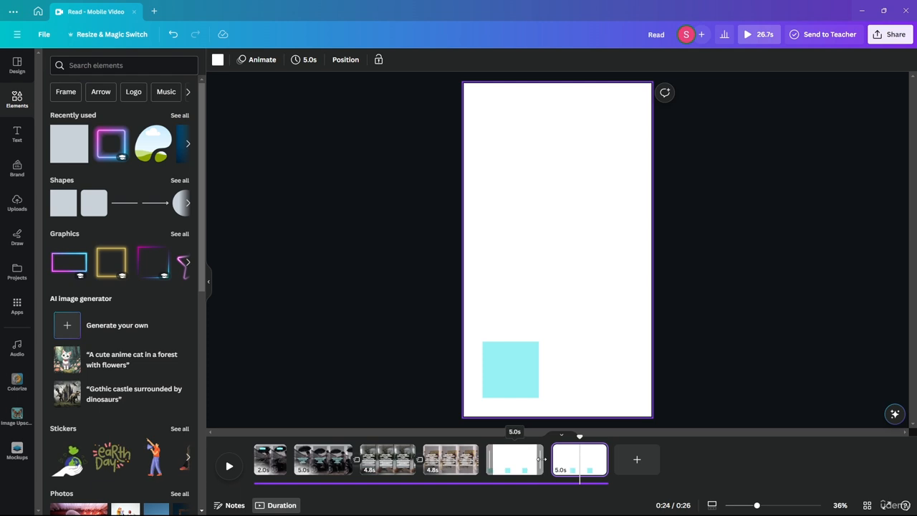
left_click_drag(542, 458, 520, 457)
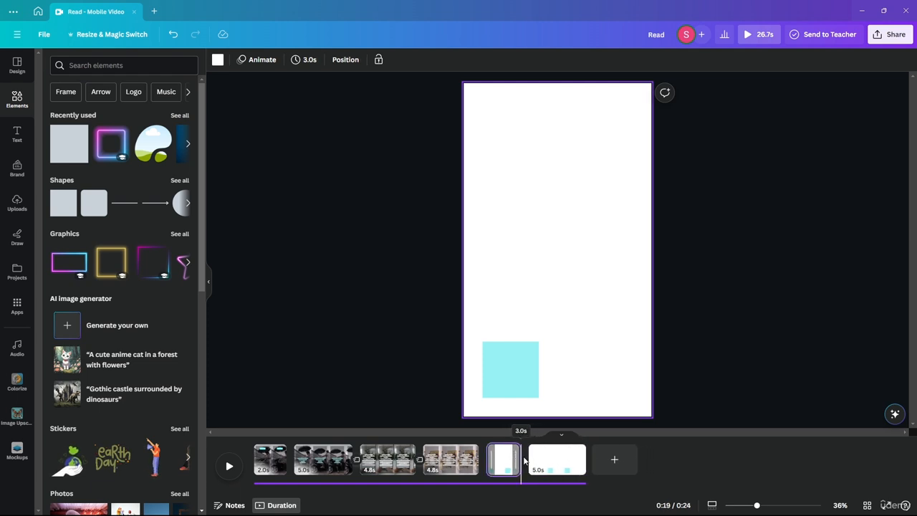
left_click_drag(586, 459, 561, 459)
left_click(550, 345)
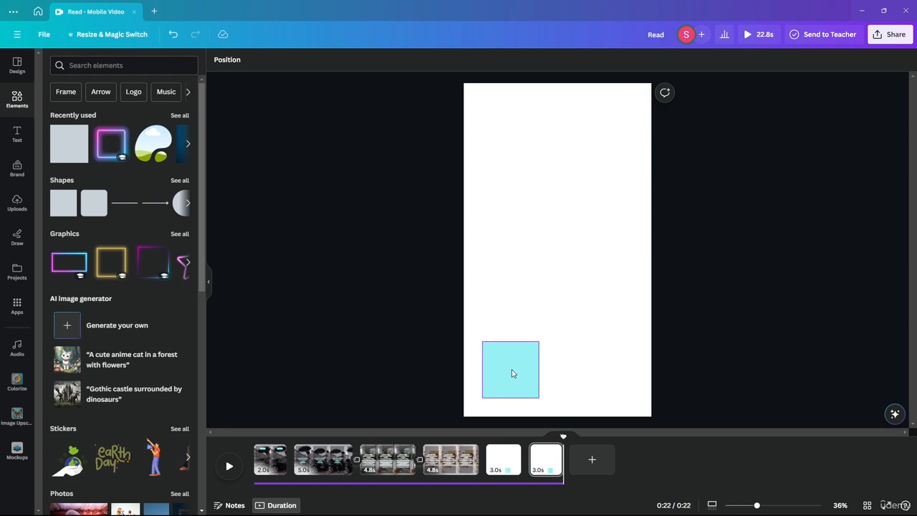
Move the light-blue square on the duplicated page to the lower-right corner.
left_click(555, 467)
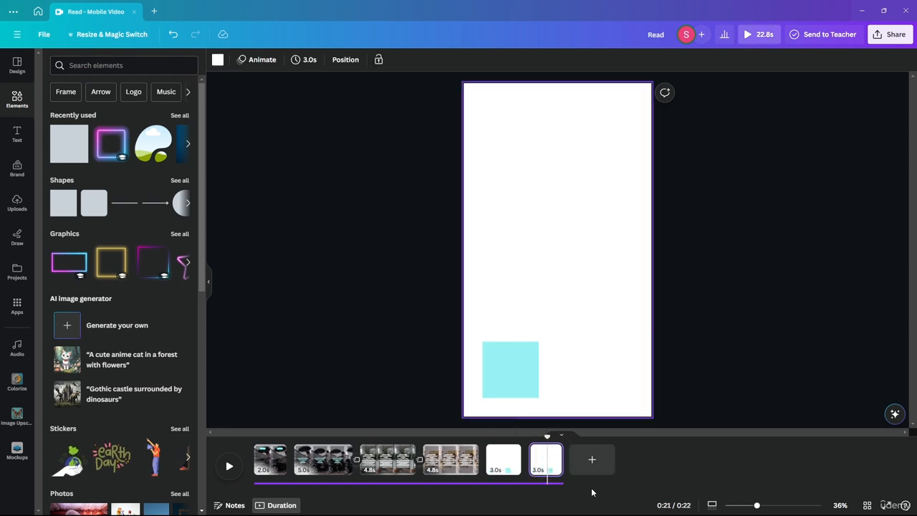
left_click(512, 383)
left_click_drag(512, 384, 606, 373)
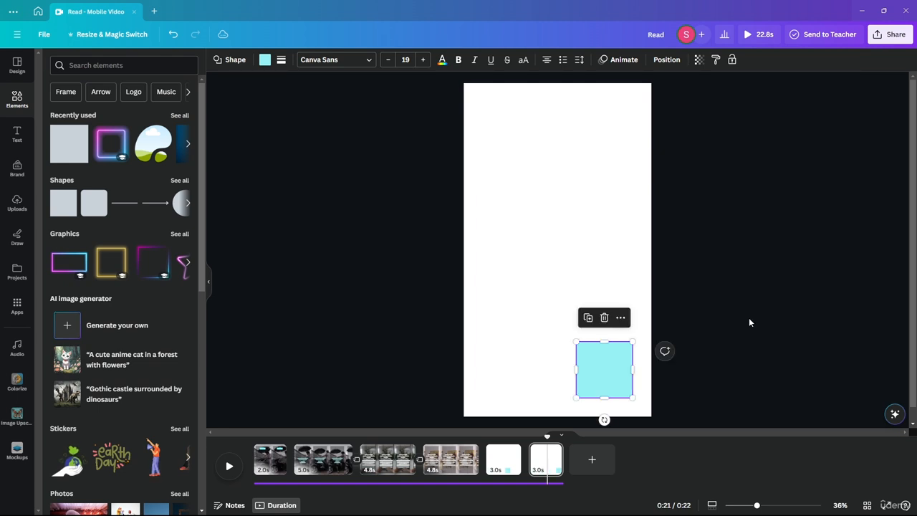
left_click(748, 317)
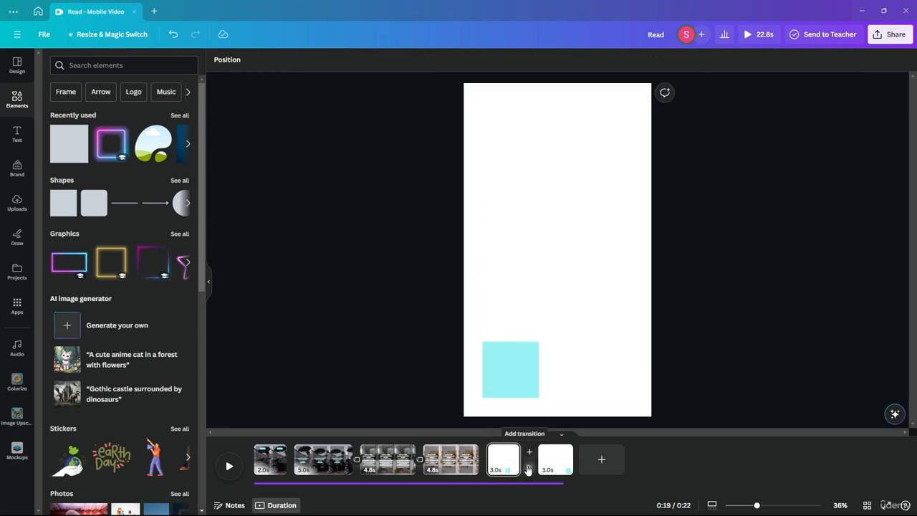
Add a Match & Move transition between the two square pages.
left_click(530, 467)
left_click(63, 230)
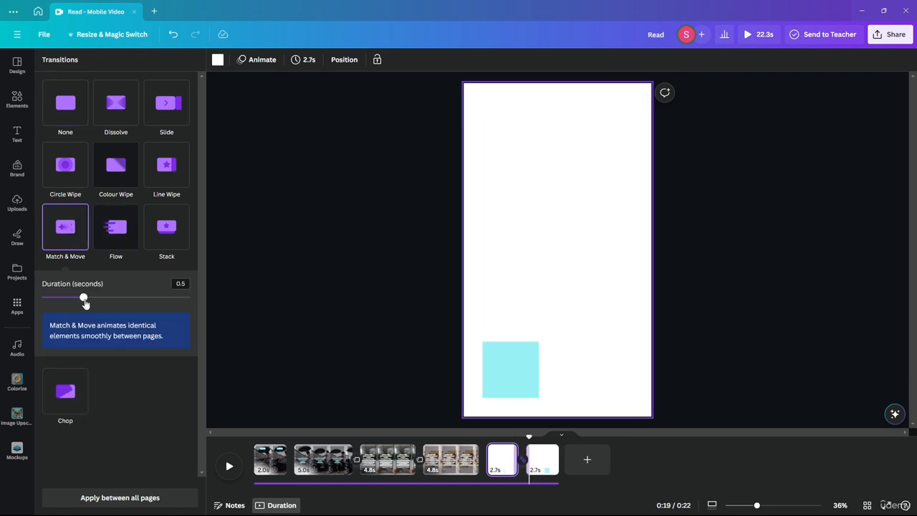
left_click(357, 268)
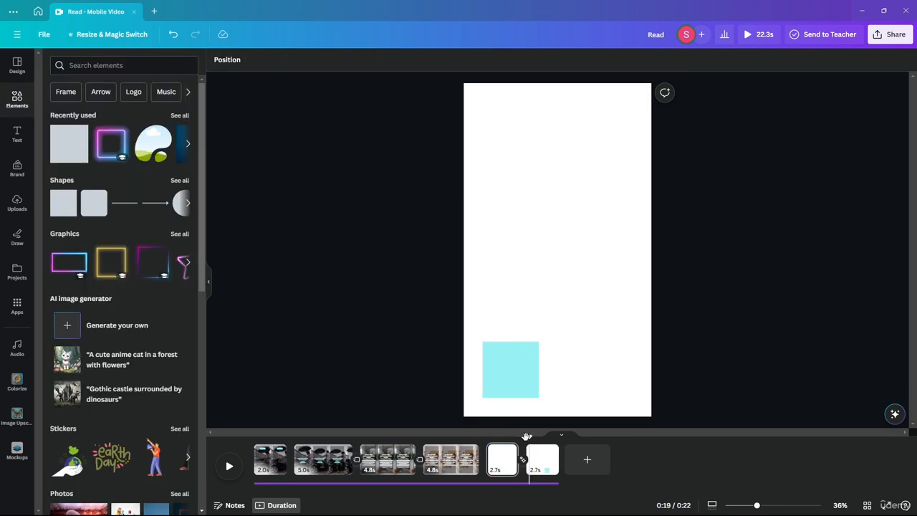
Play back the two square pages from the start of the first to preview their transition.
left_click_drag(528, 436, 479, 441)
left_click(227, 464)
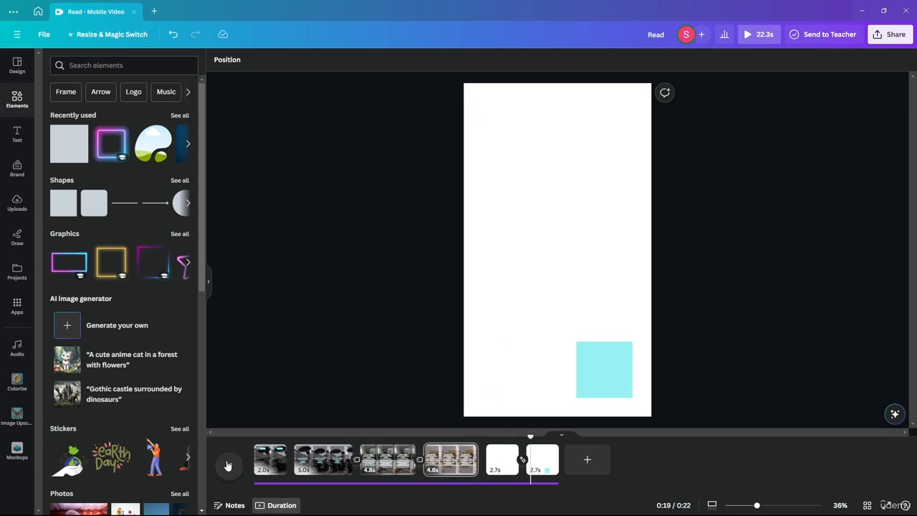
left_click(228, 465)
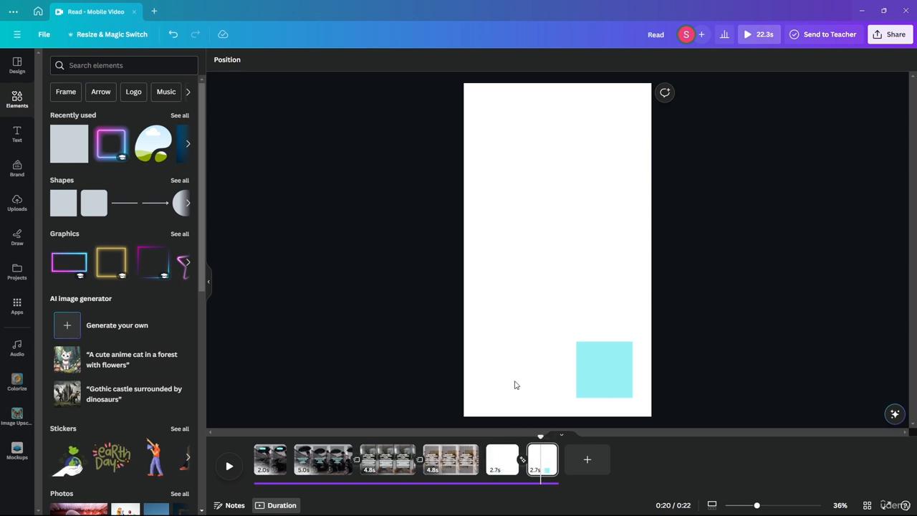
Delete both pages containing the light-blue square.
left_click(502, 468)
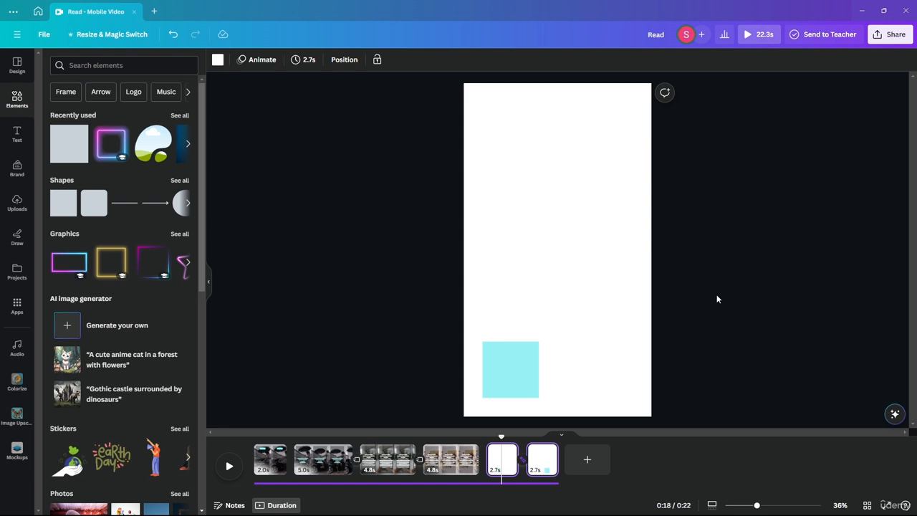
key("Delete")
left_click(738, 268)
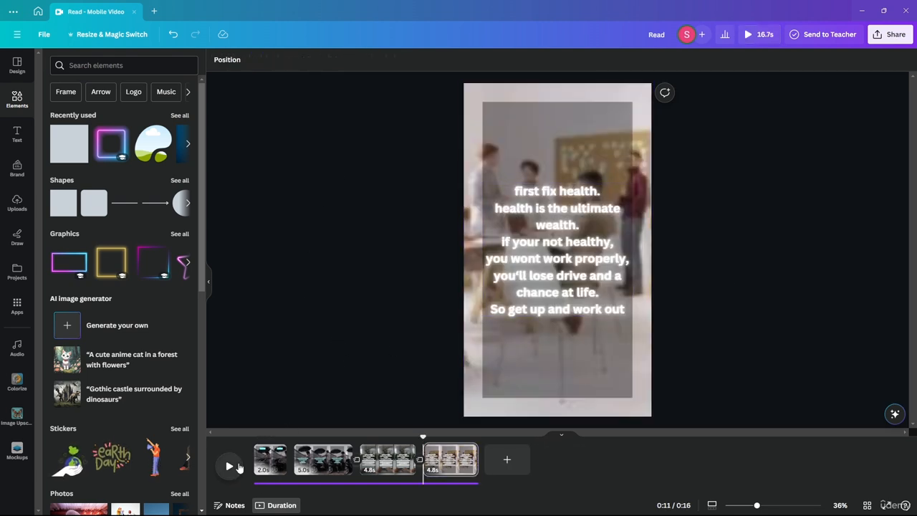
Apply the Wipe animation to the semi-transparent overlay on the first clip.
left_click_drag(423, 436, 255, 436)
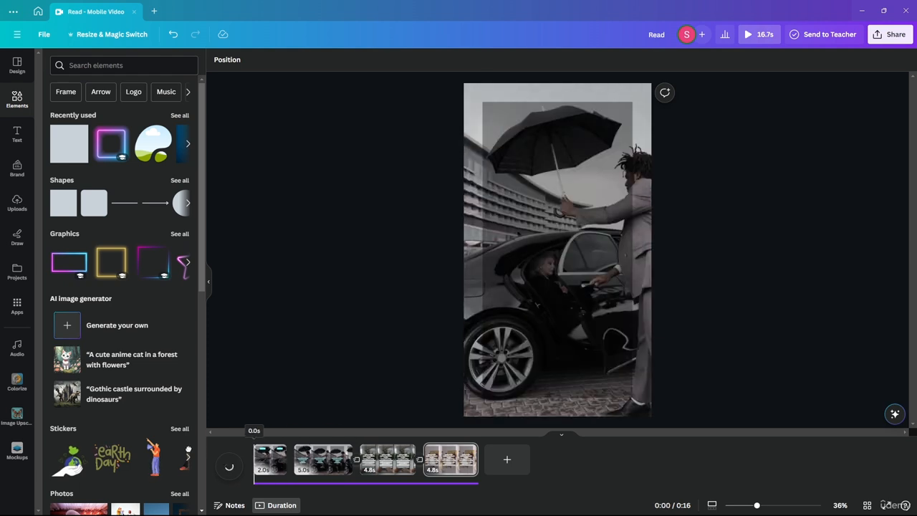
left_click(529, 329)
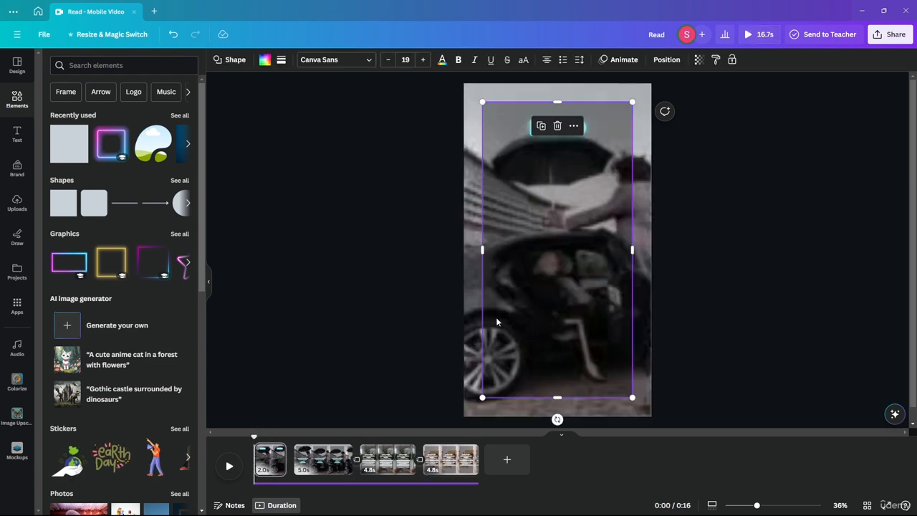
left_click(613, 60)
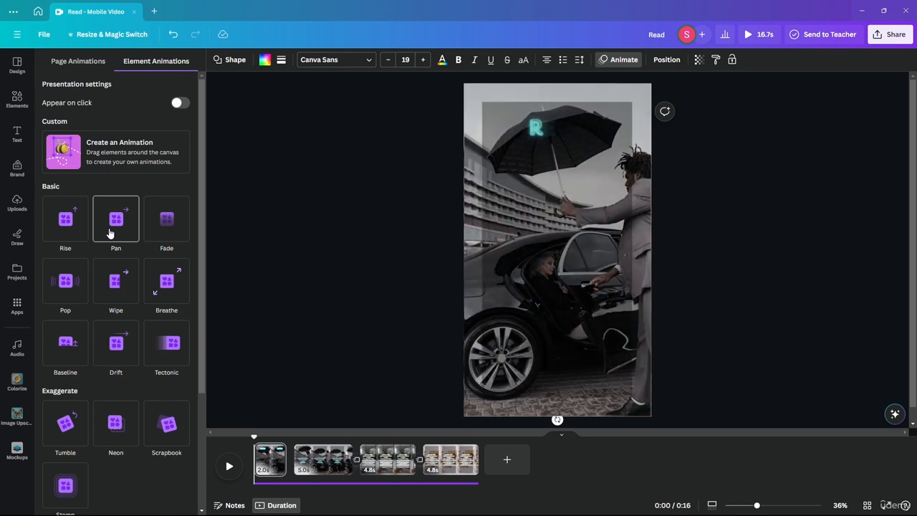
left_click(123, 277)
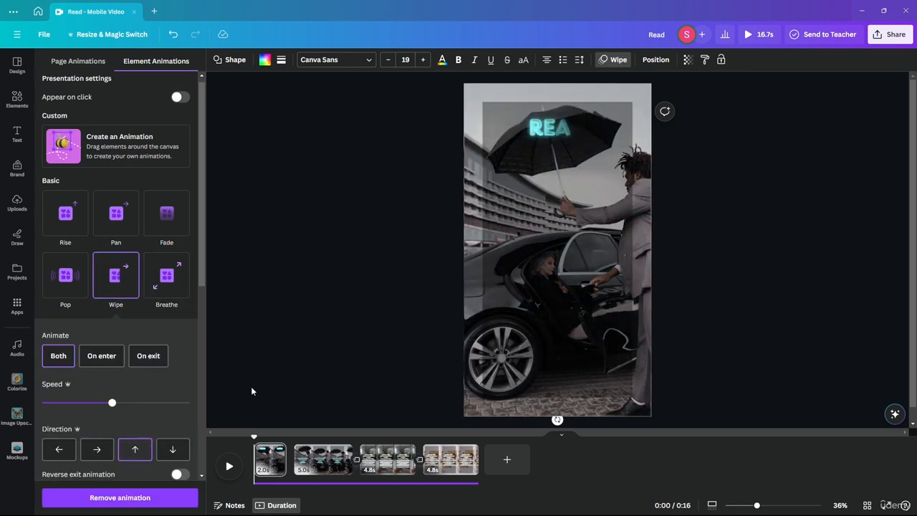
Apply the Tectonic animation to the second clip's overlay and Pop on enter to the meeting clip's overlay.
left_click(325, 467)
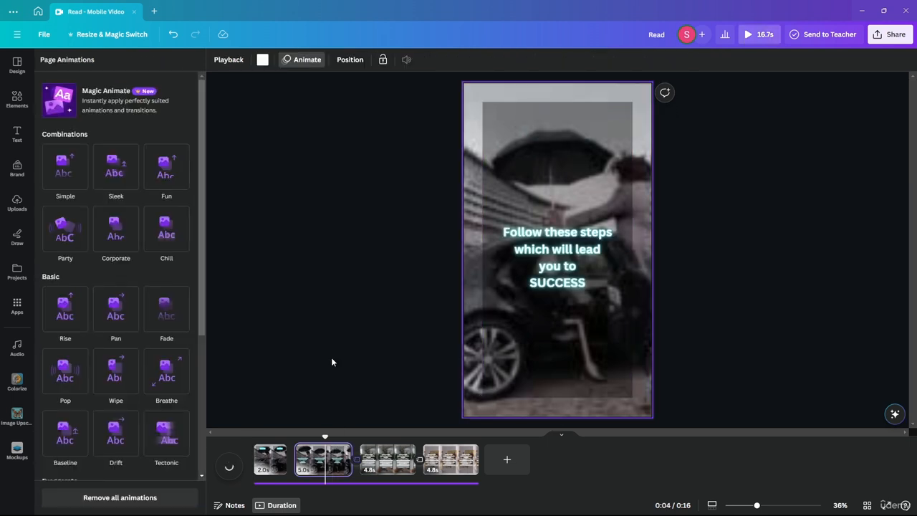
left_click(514, 314)
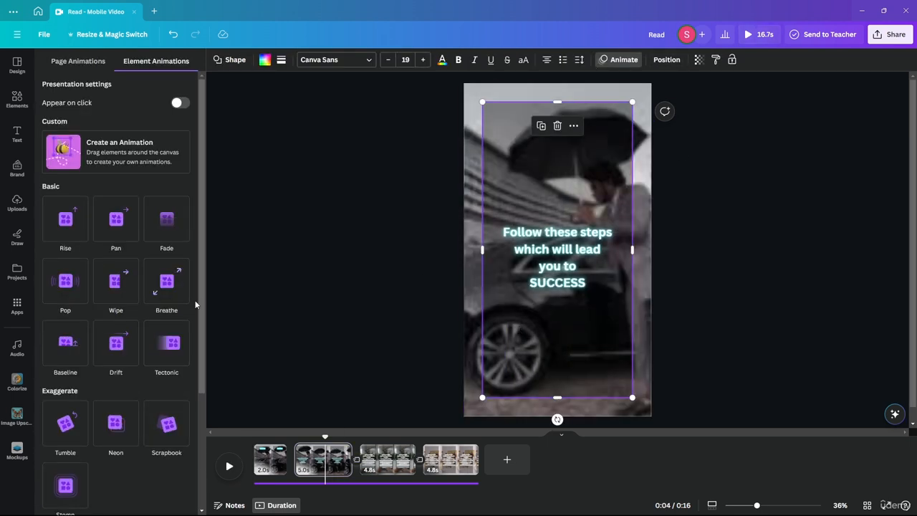
left_click(169, 358)
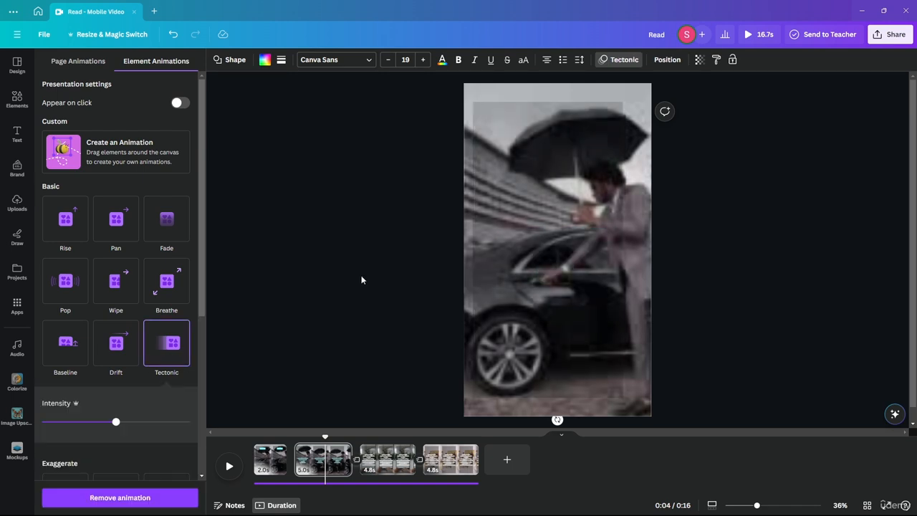
left_click(401, 468)
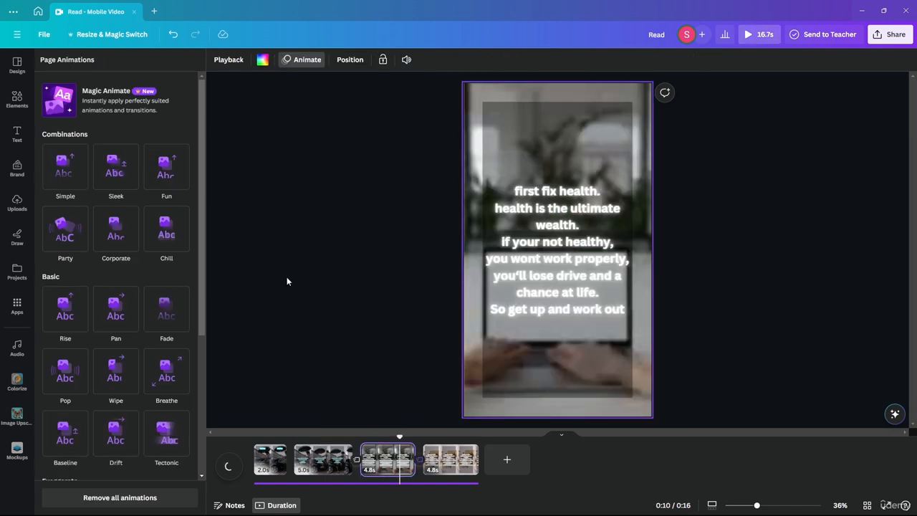
left_click(104, 384)
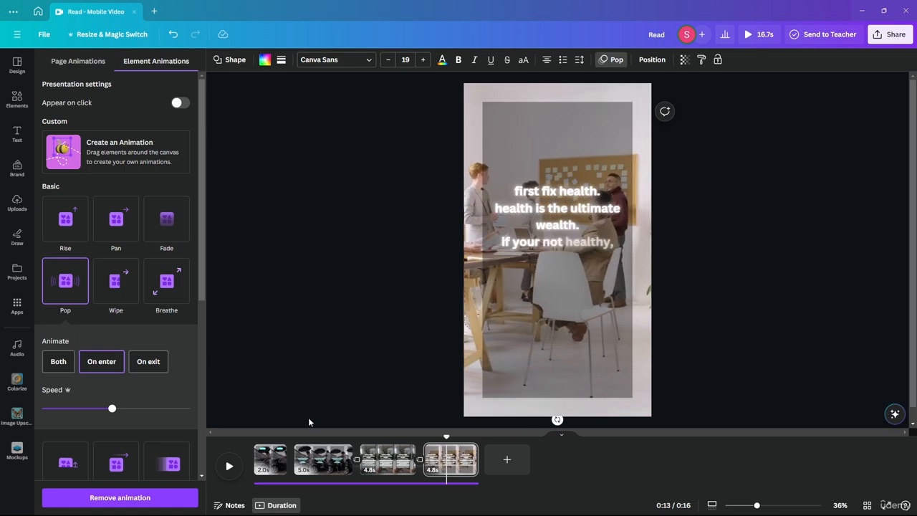
Play back the reel from the beginning through to the meeting clip to check the overlay animations.
left_click_drag(444, 437, 231, 439)
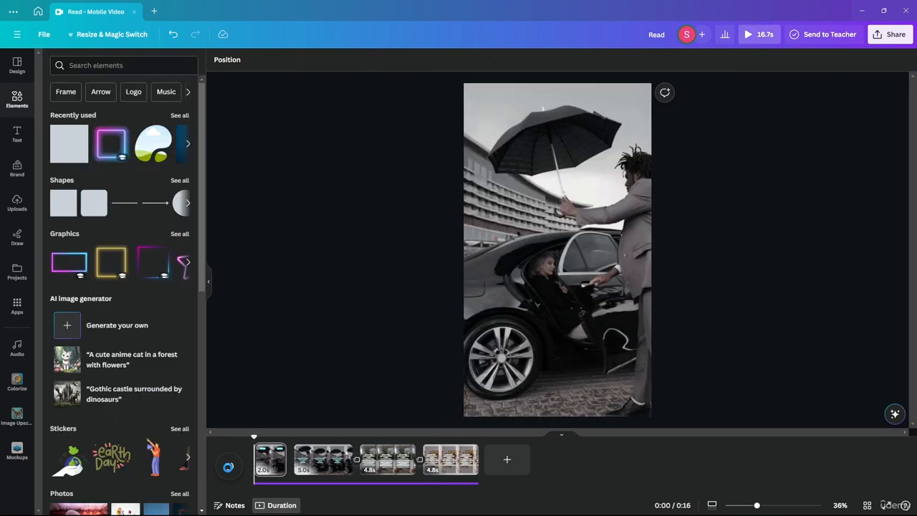
left_click(227, 466)
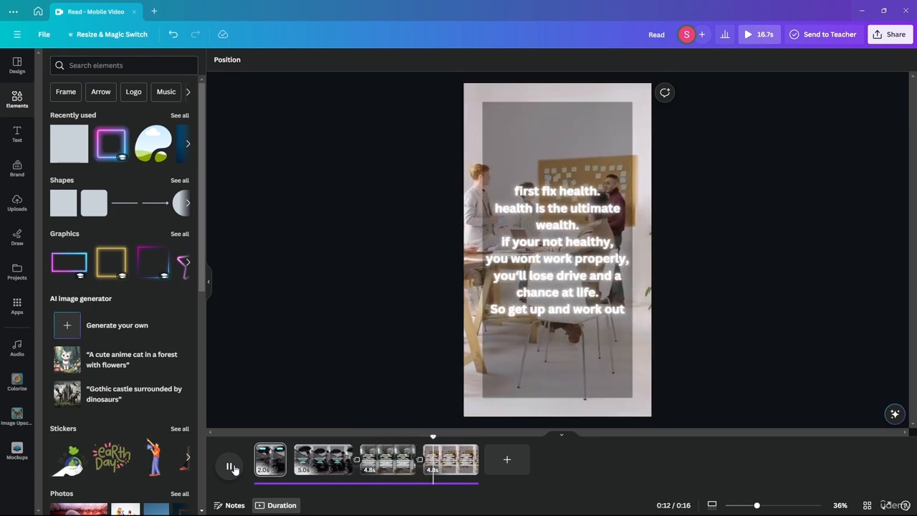
left_click(229, 466)
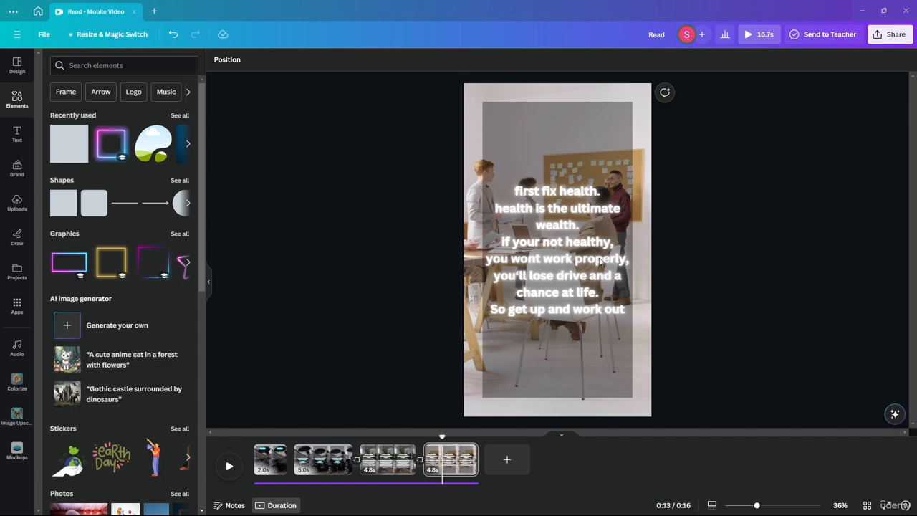